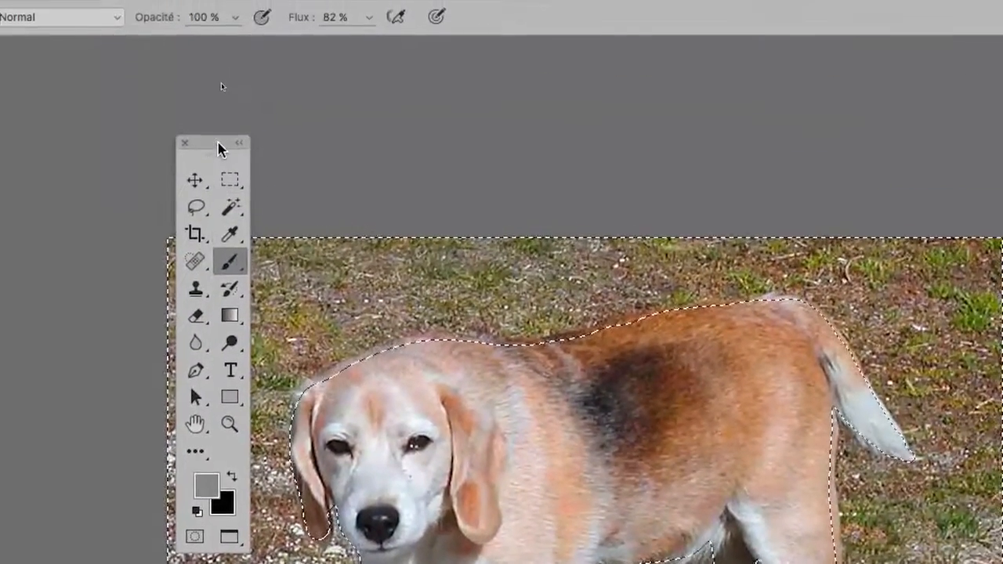
Step: Move the toolbox clear of the dog photo and float the Calques panel on its own beside the image
drag(219, 144, 158, 148)
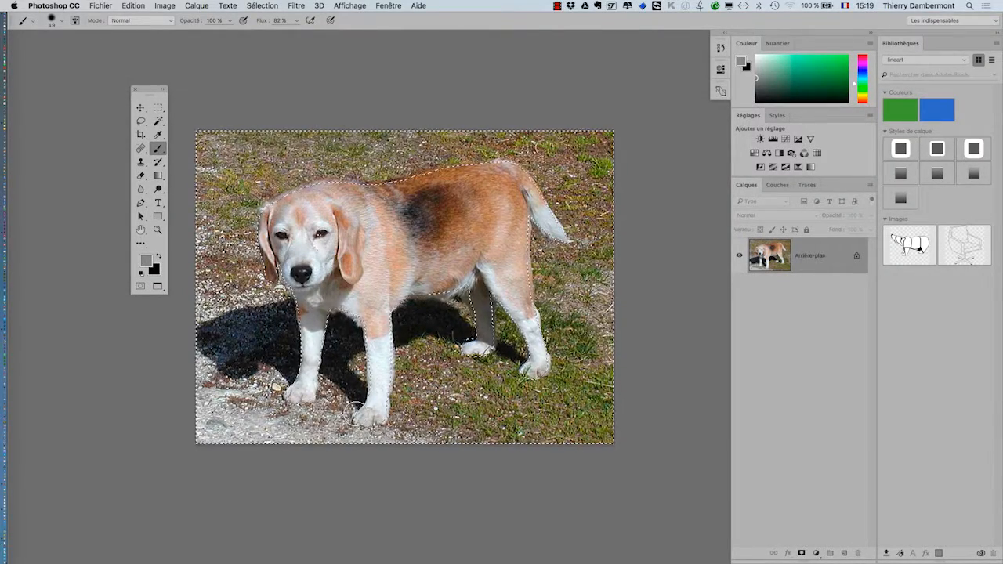
scroll(357, 413, down, 3)
scroll(354, 408, down, 2)
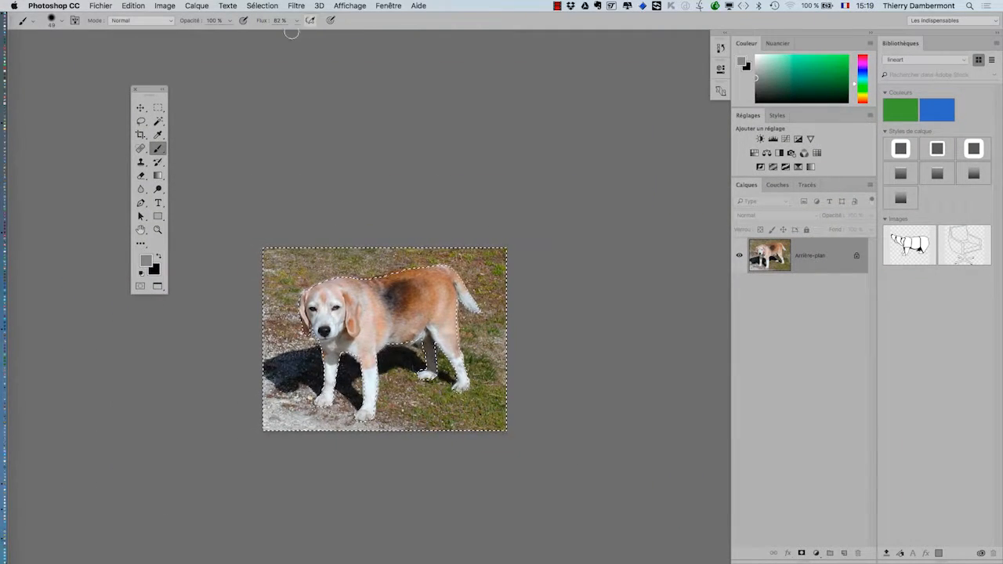
drag(145, 94, 85, 94)
drag(449, 202, 376, 170)
drag(749, 186, 524, 132)
drag(647, 244, 714, 315)
drag(573, 121, 544, 195)
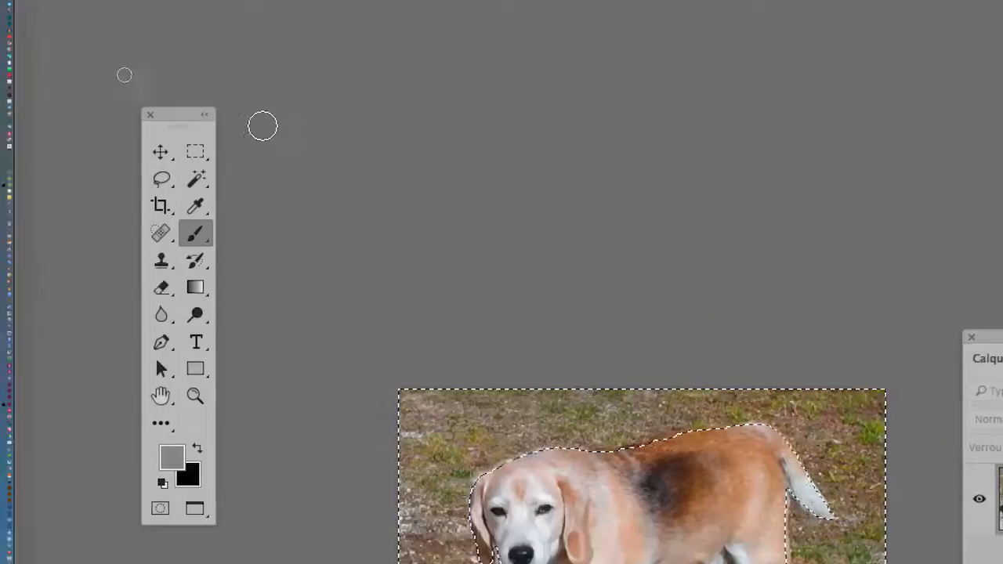
Step: Add a layer mask to the dog photo's background layer that hides the current selection
click(336, 12)
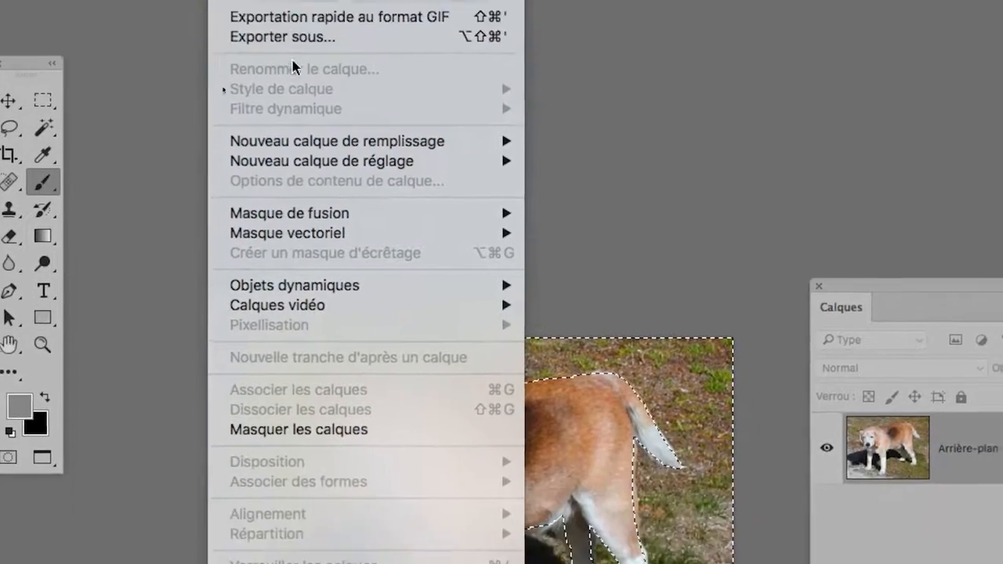
mouse_move(315, 185)
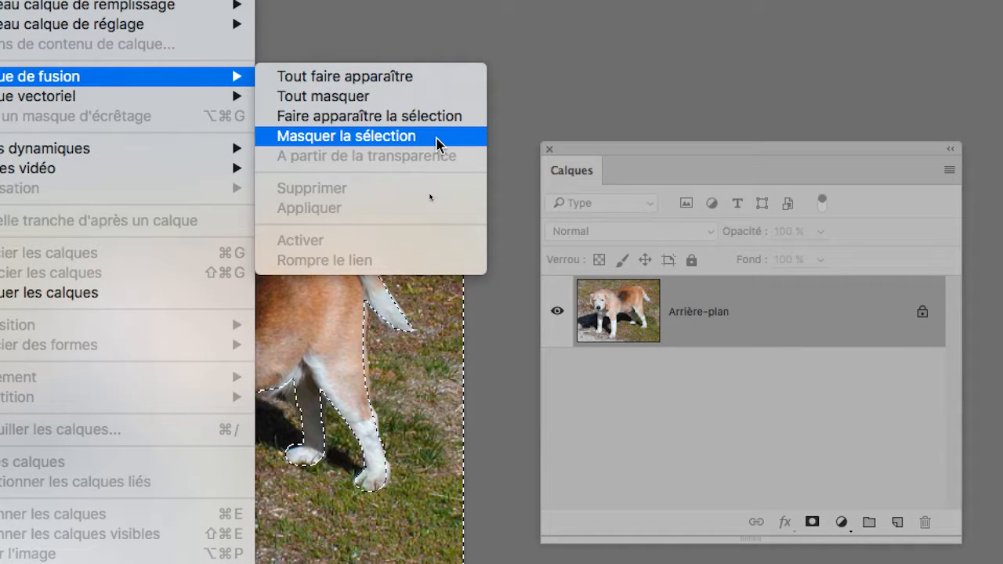
click(436, 137)
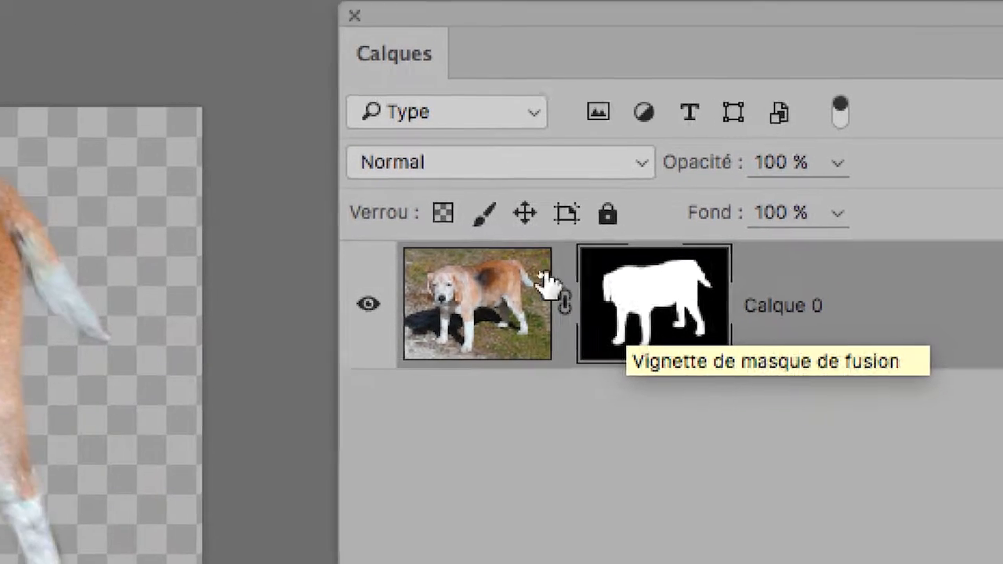
Step: Disable the layer mask on Calque 0 to compare with the original photo, and enable it again
click(442, 259)
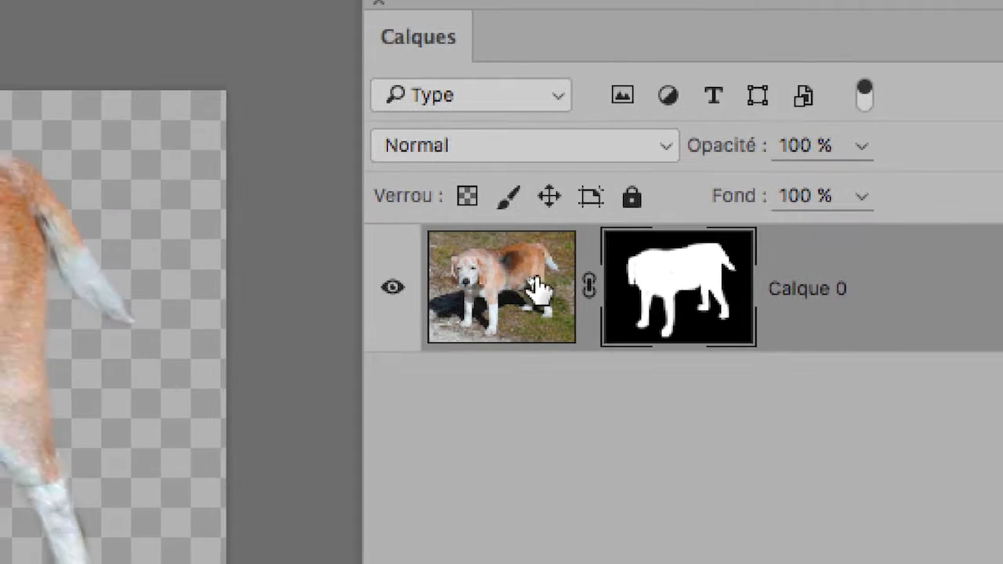
click(563, 286)
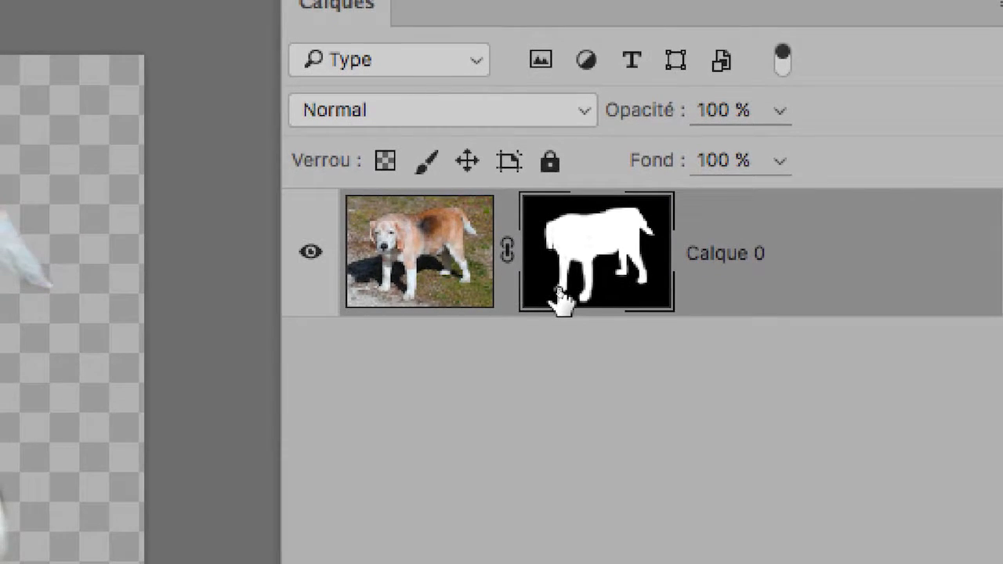
shift+click(568, 290)
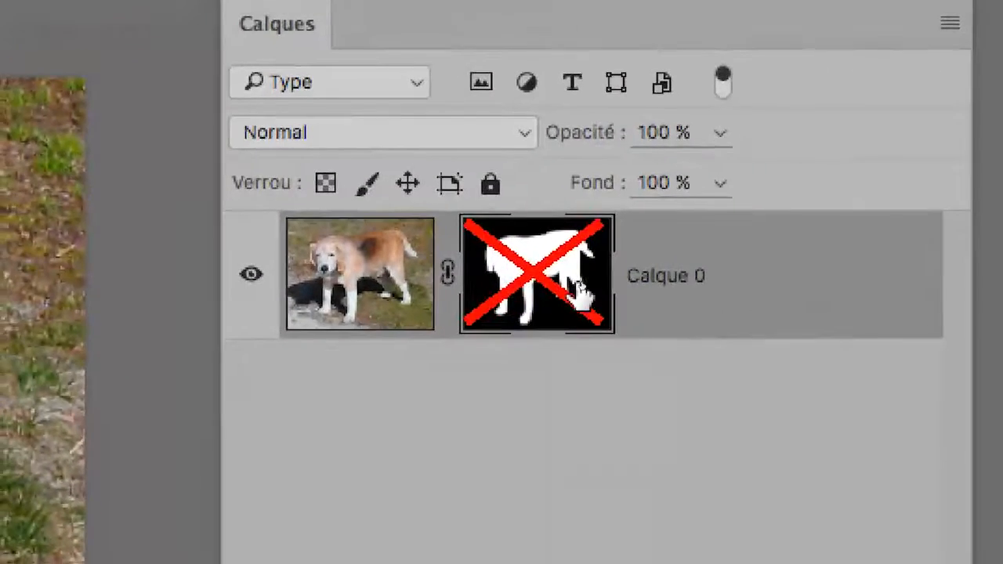
shift+click(577, 287)
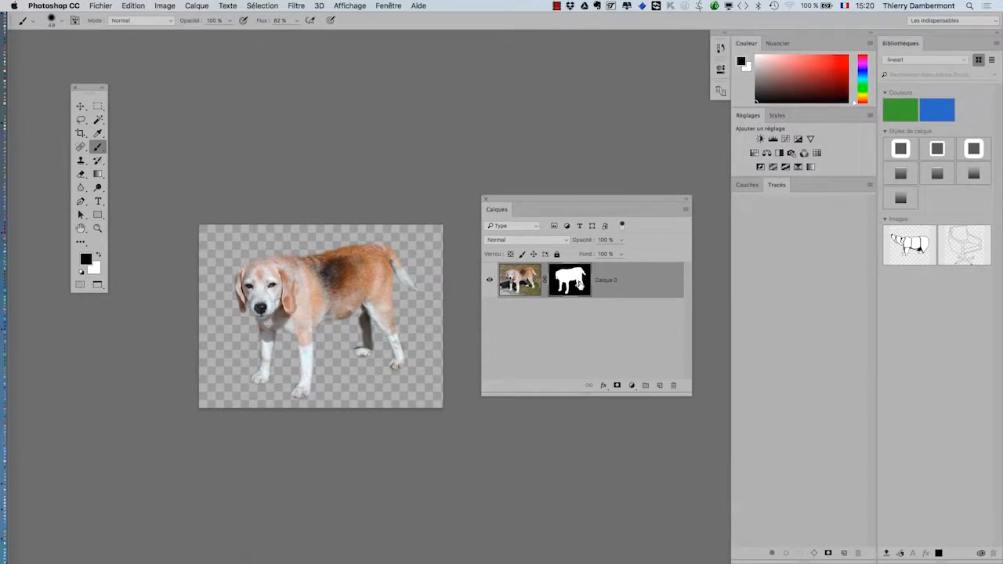
Step: Save the masked dog image as dogs-beagles.psd in the images folder, in Photoshop format with layers kept
drag(434, 287, 313, 158)
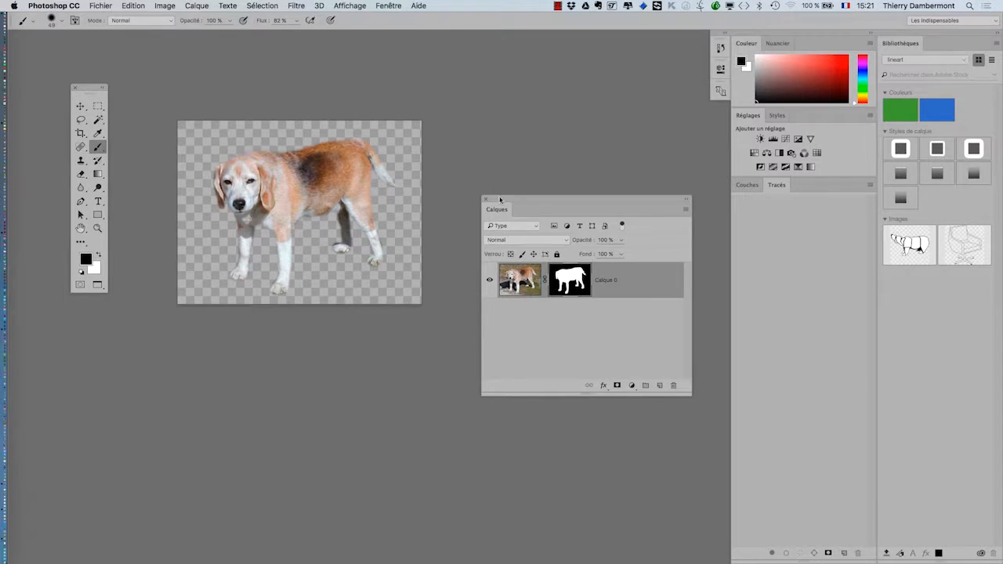
drag(501, 200, 476, 185)
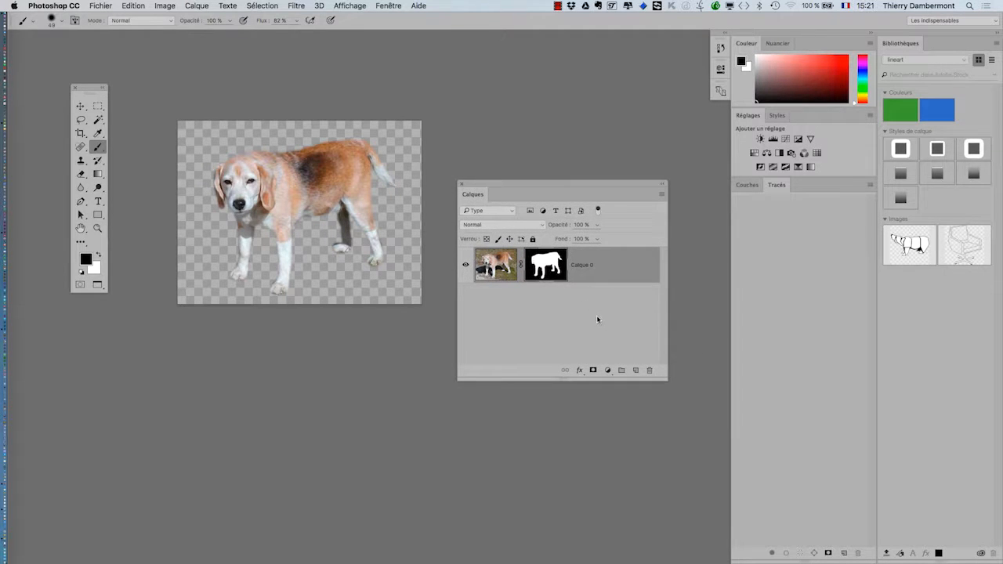
click(100, 4)
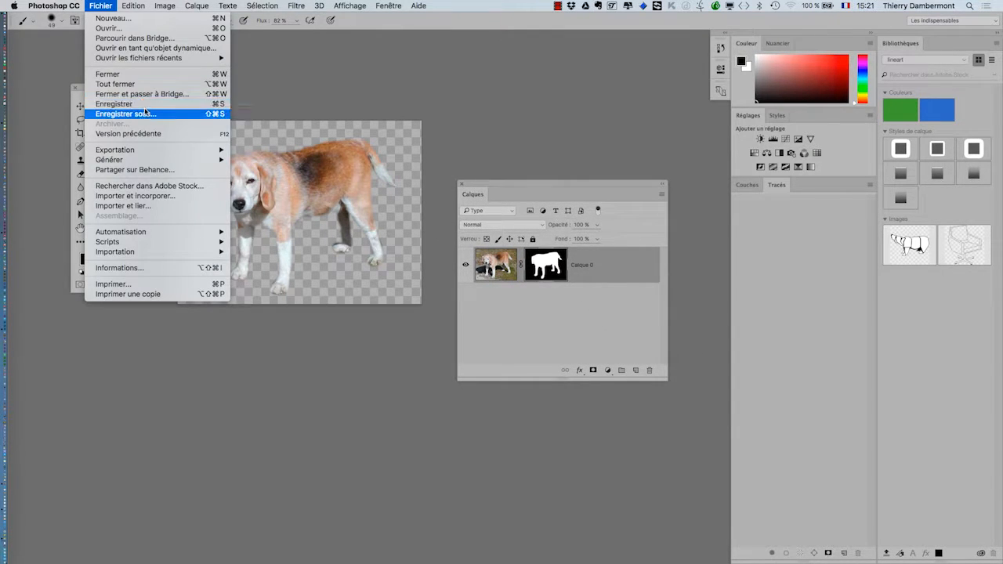
click(156, 114)
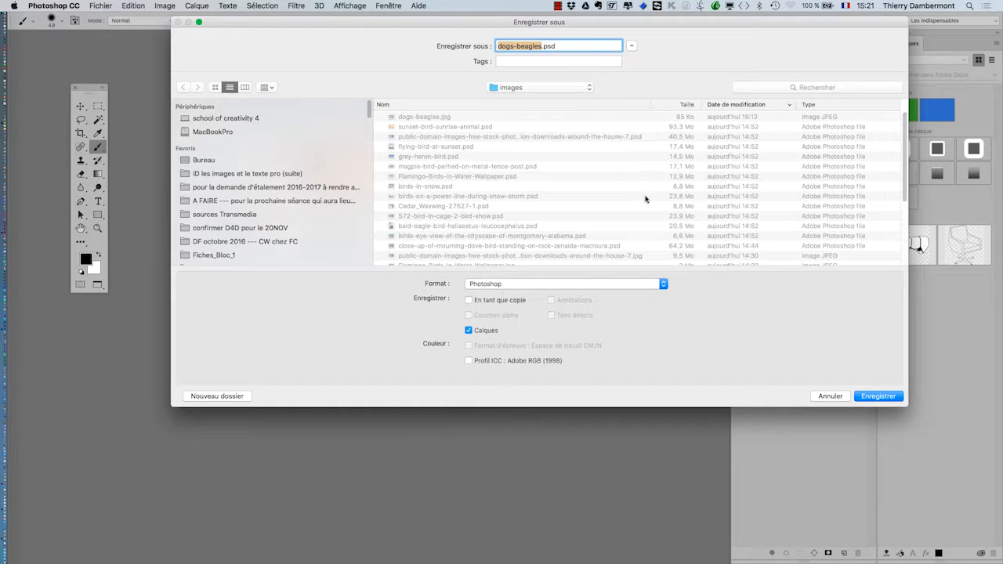
click(892, 400)
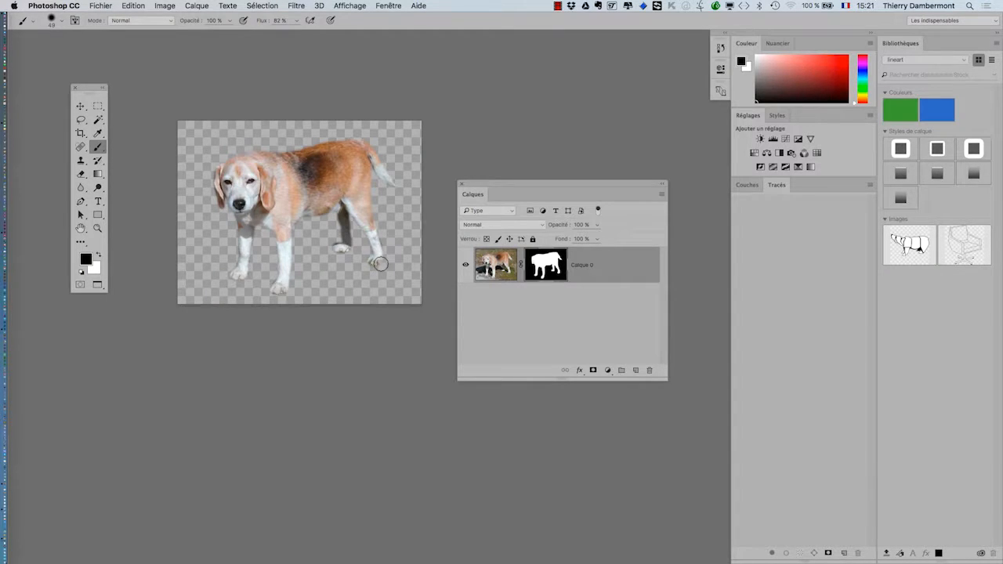
drag(491, 185, 613, 204)
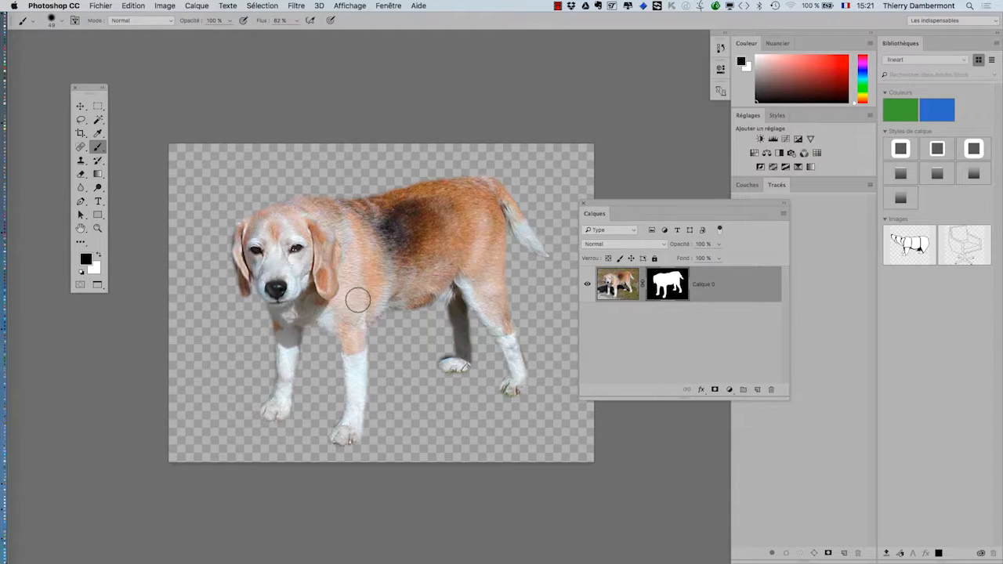
Step: Switch to InDesign and go to page 47 of texte-pro-38.indd, moving the Liens panel off the pages
key(super+Tab)
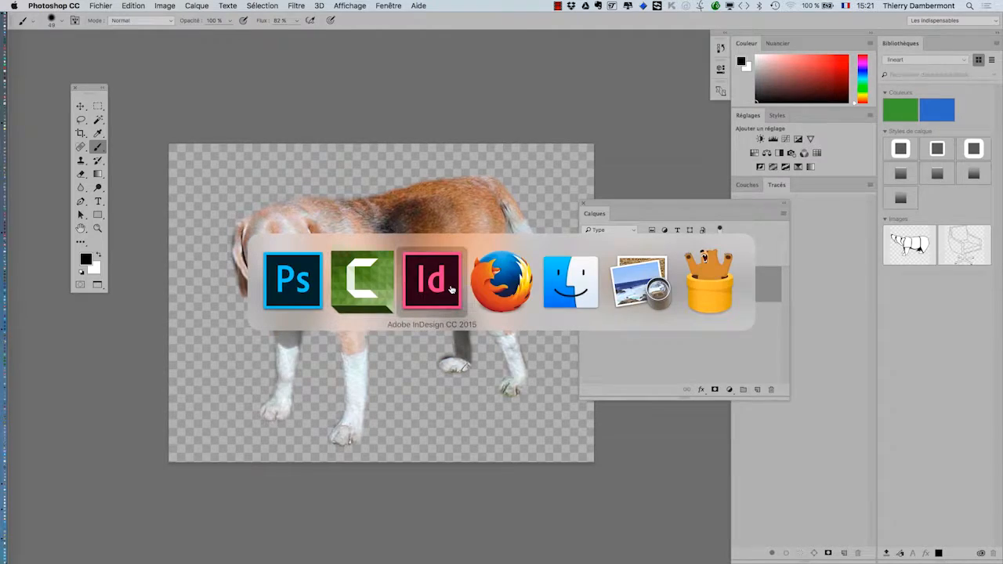
click(432, 281)
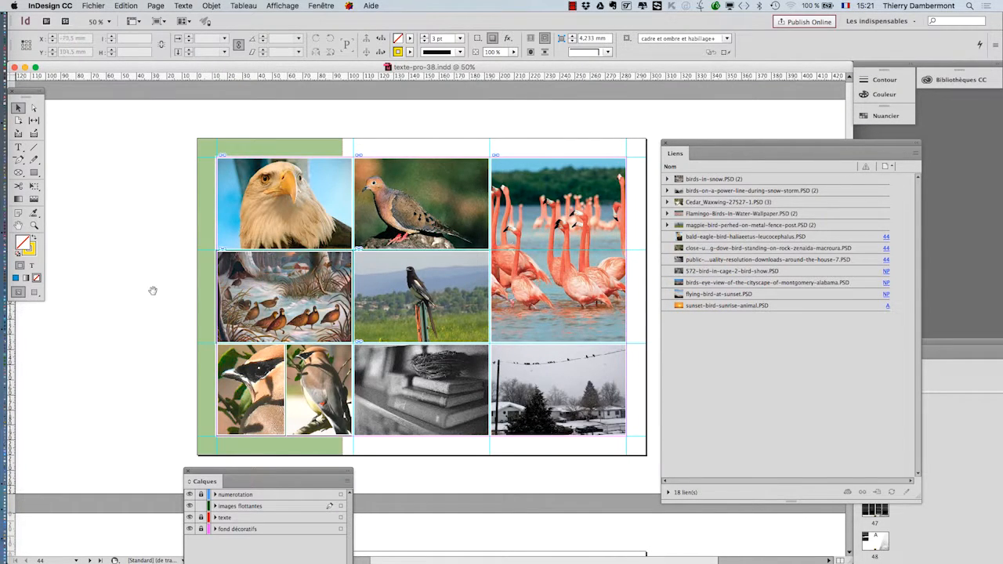
drag(153, 291, 111, 252)
key(super+minus)
key(super+minus)
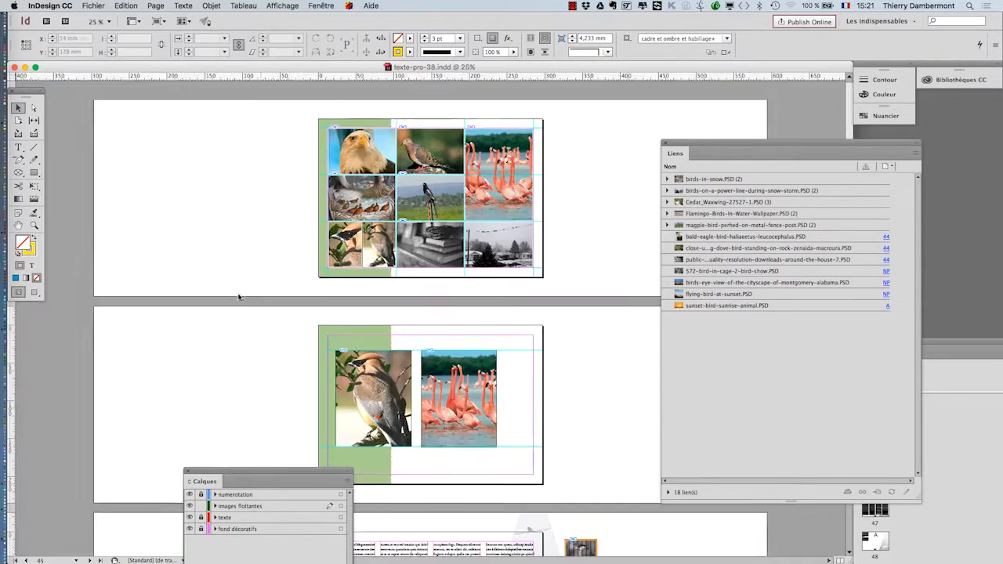
drag(707, 145, 767, 154)
scroll(594, 314, down, 10)
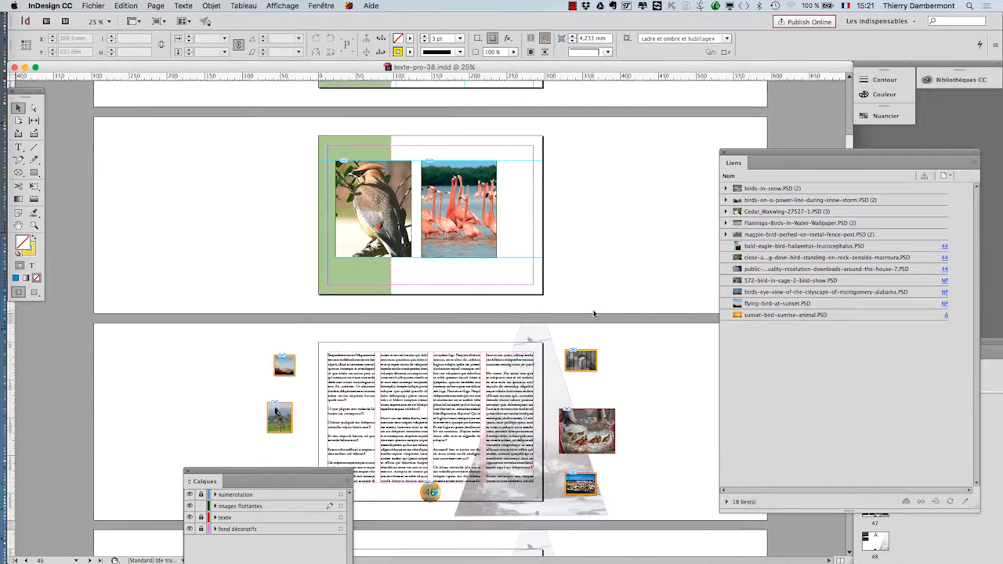
scroll(597, 308, down, 2)
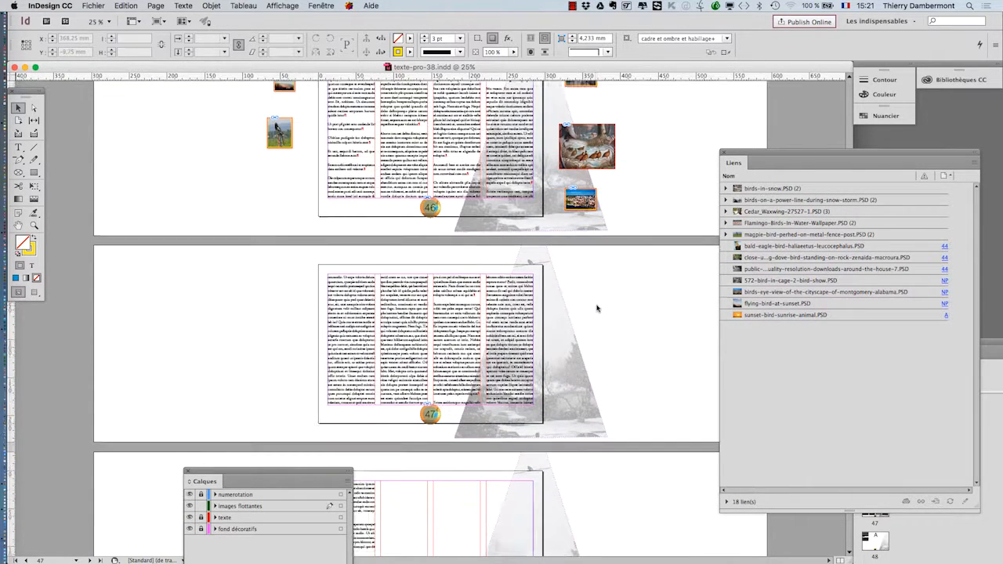
scroll(594, 311, down, 1)
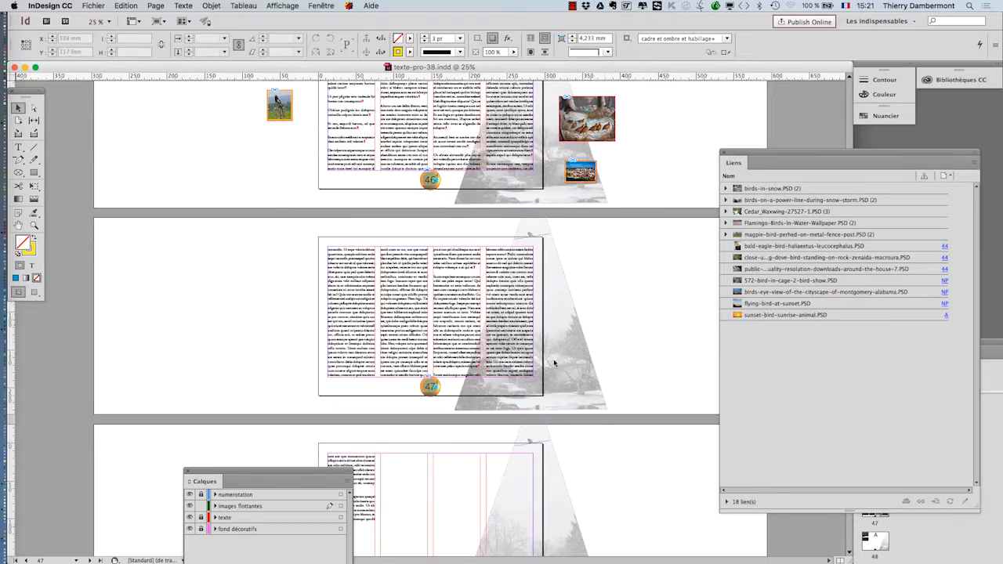
key(super+equal)
key(super+equal)
key(super+minus)
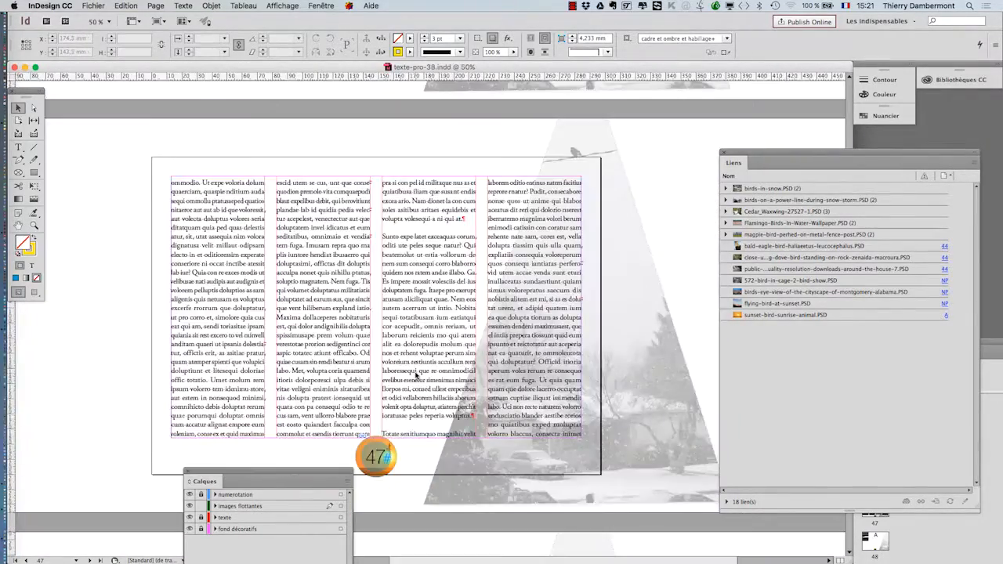
Step: Keep page 47 in view and move the Calques and Liens panels away to free the pasteboard beside it
drag(255, 480, 578, 229)
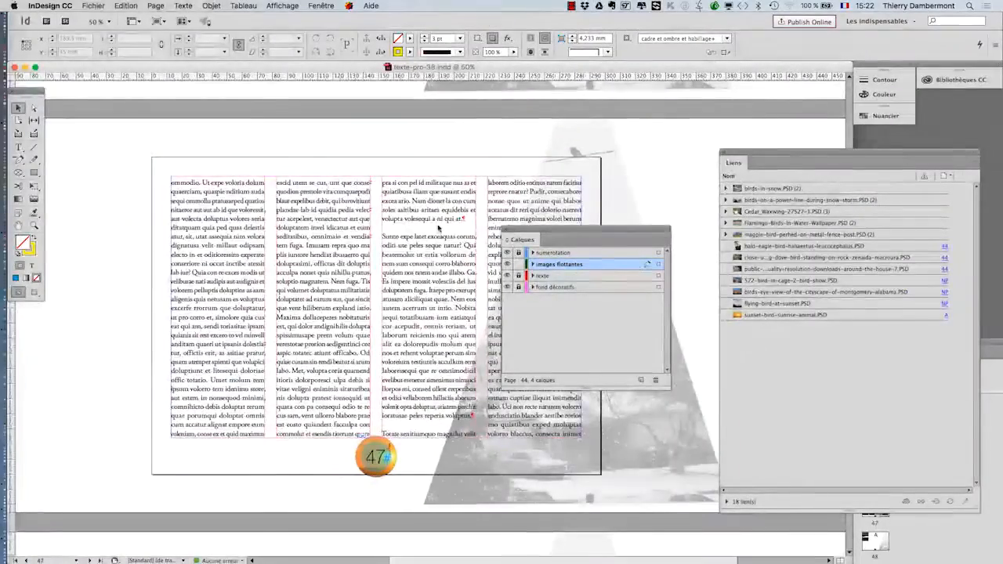
key(super+minus)
key(super+minus)
scroll(438, 235, up, 4)
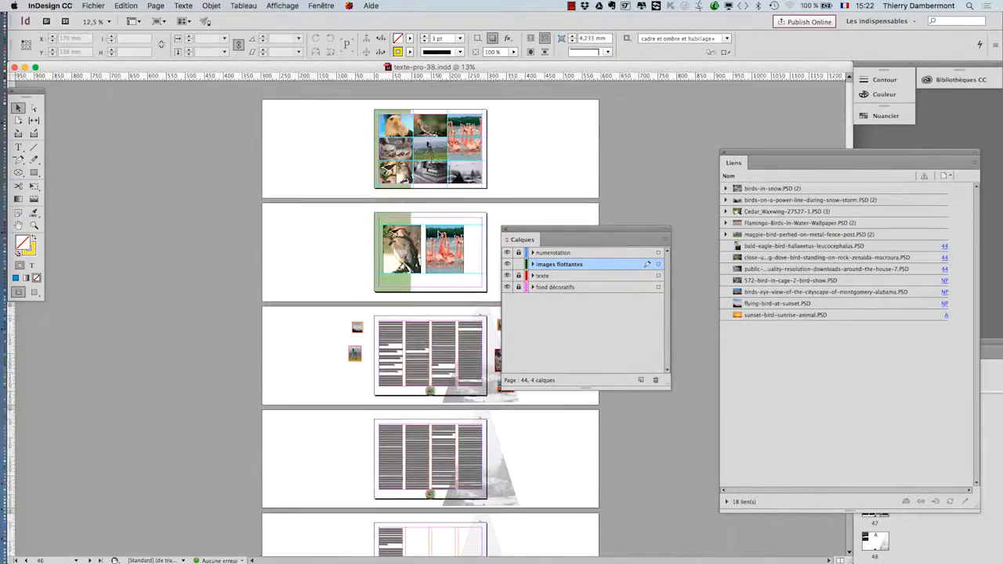
scroll(442, 233, down, 2)
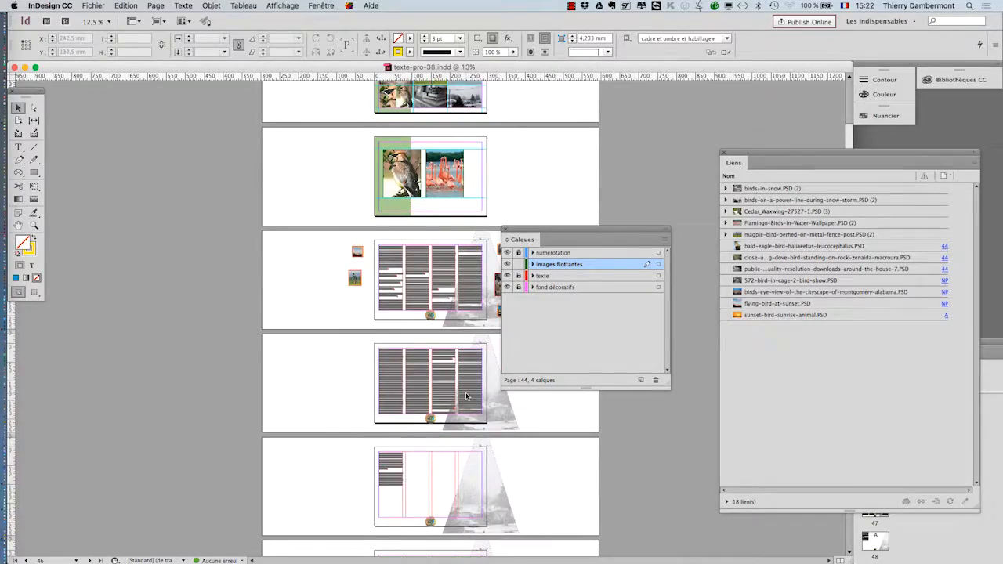
key(super+equal)
key(super+equal)
drag(530, 472, 302, 267)
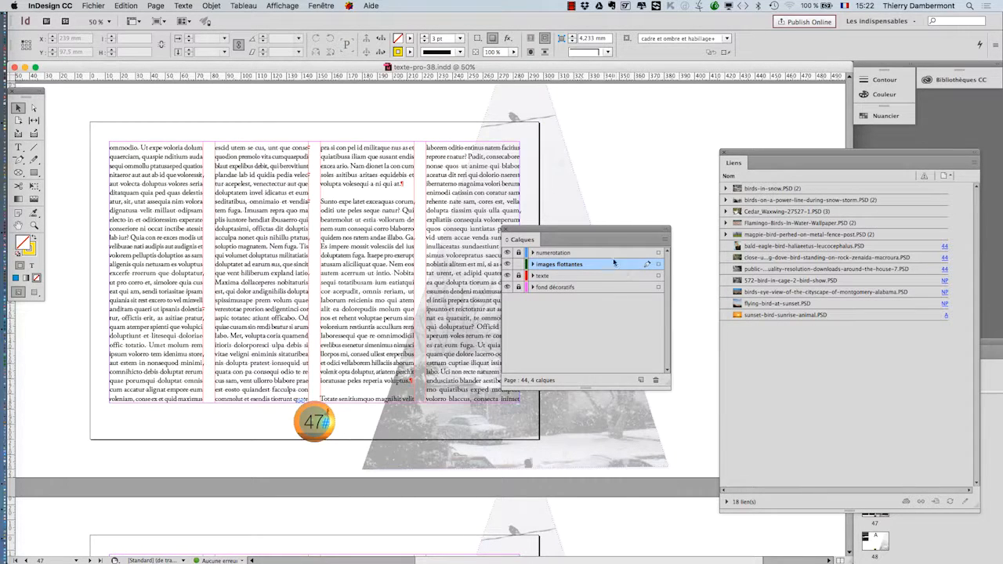
drag(566, 233, 175, 468)
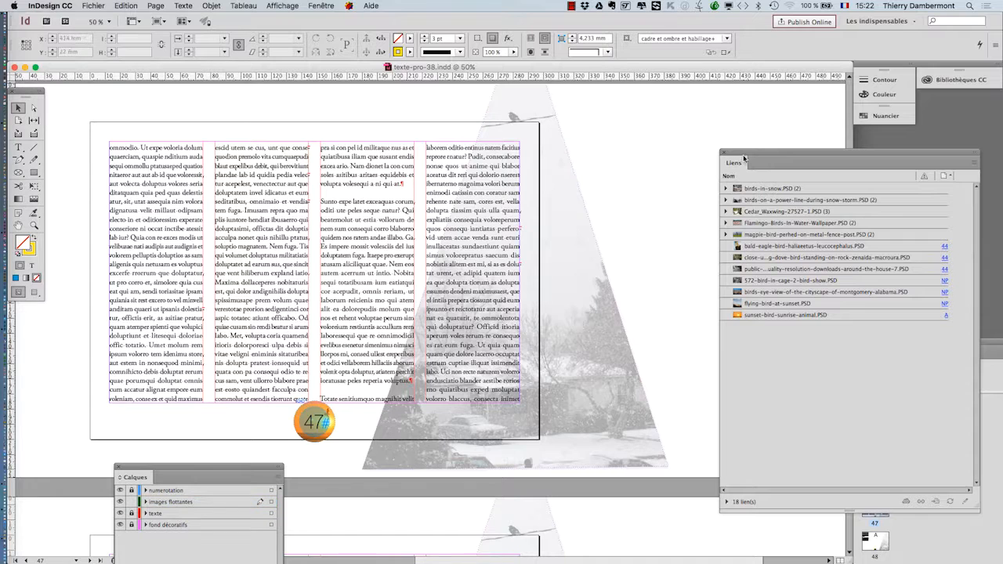
drag(745, 159, 864, 202)
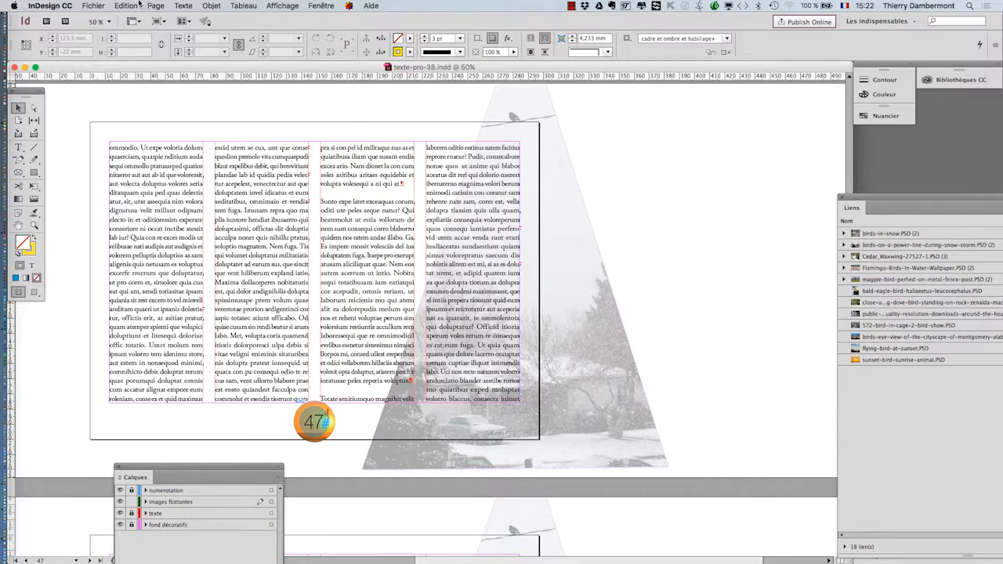
Step: Place dogs-beagles.psd from the images folder on the pasteboard beside page 47, about 53 × 40 mm, and inspect its cut-out edges up close
click(94, 6)
click(110, 140)
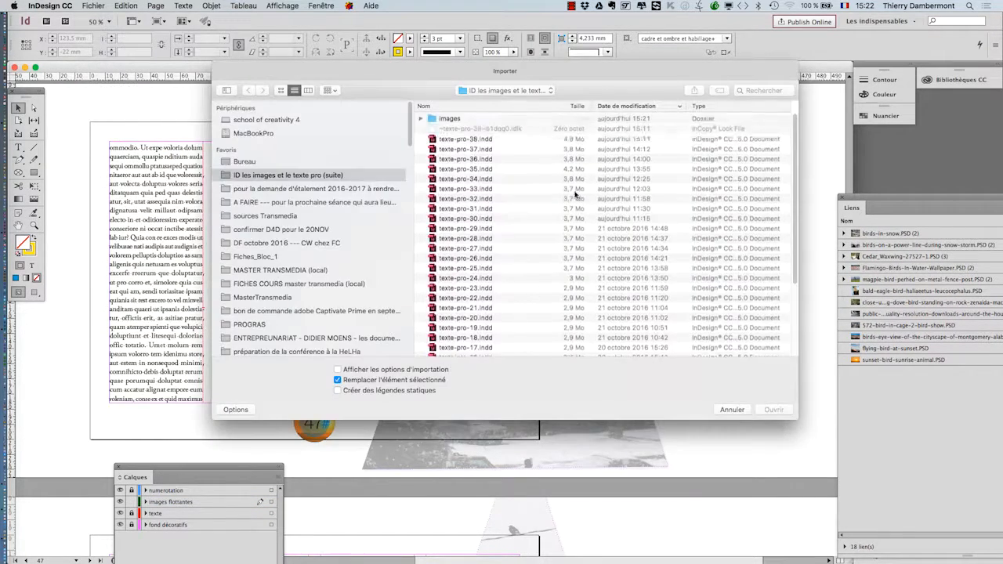
double_click(478, 119)
click(478, 119)
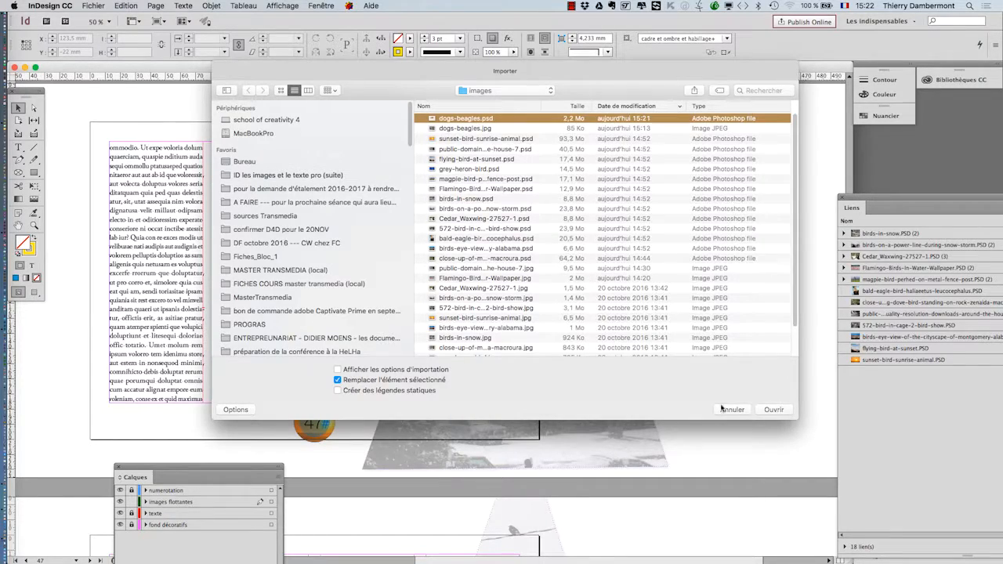
click(773, 410)
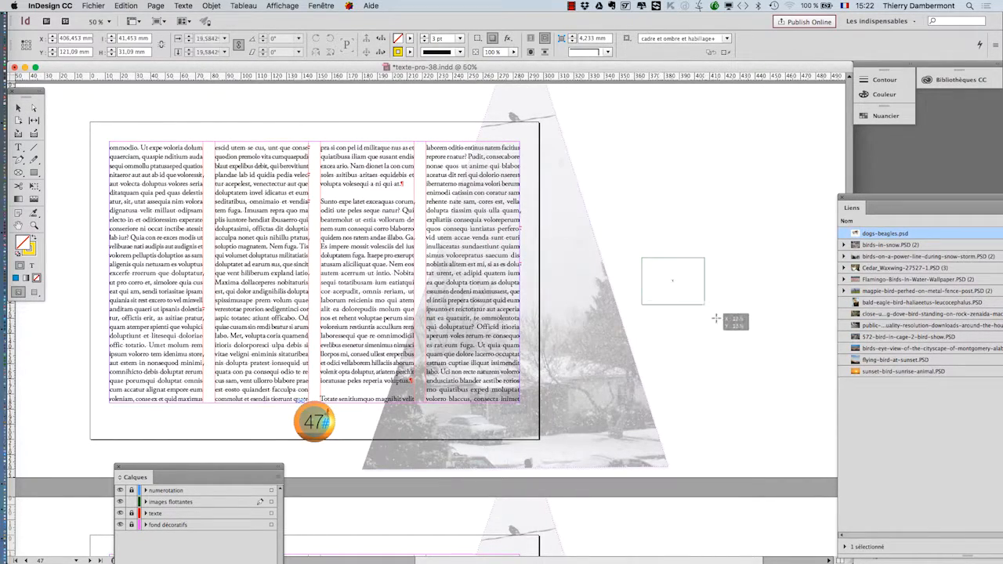
drag(721, 323, 722, 328)
scroll(692, 304, up, 5)
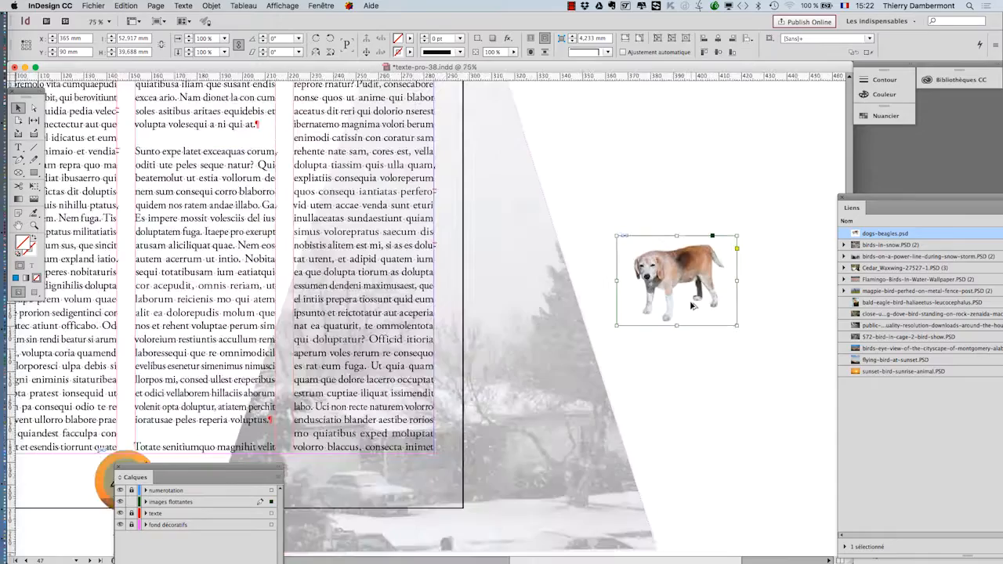
scroll(682, 237, up, 6)
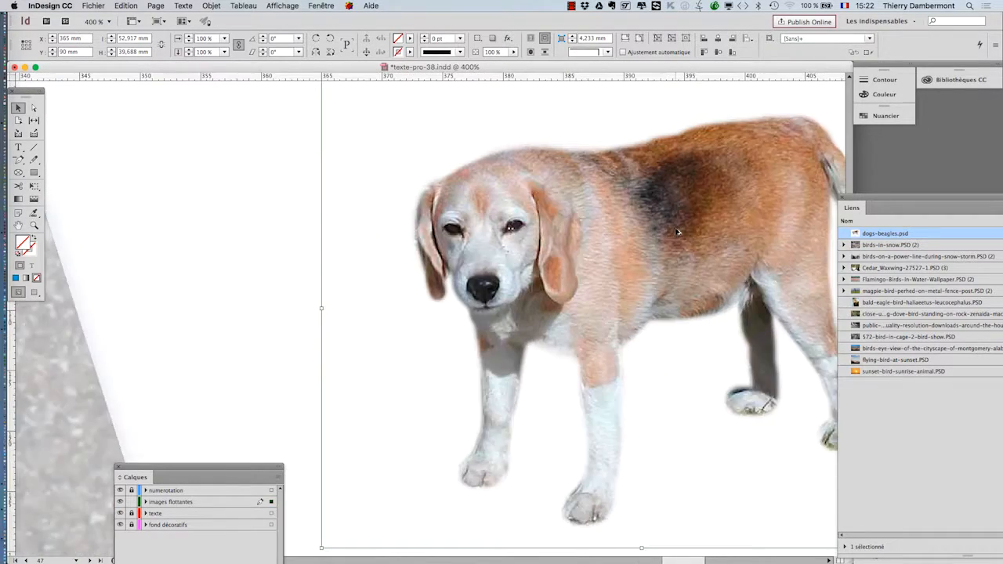
scroll(670, 239, down, 2)
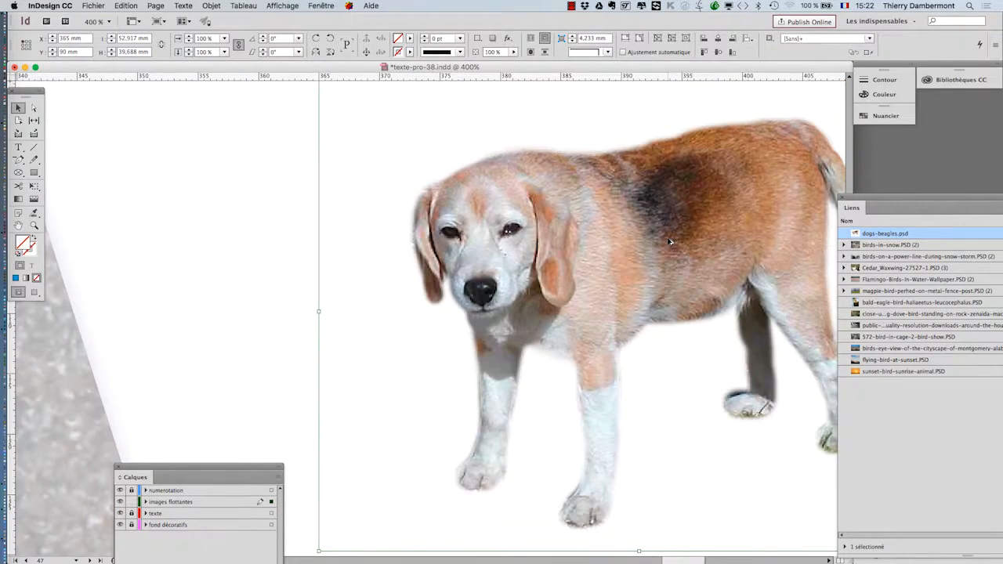
Step: Move the dog picture from the pasteboard onto the gap between page 47's text columns, at X 191 mm and Y 75.83 mm
scroll(670, 241, down, 6)
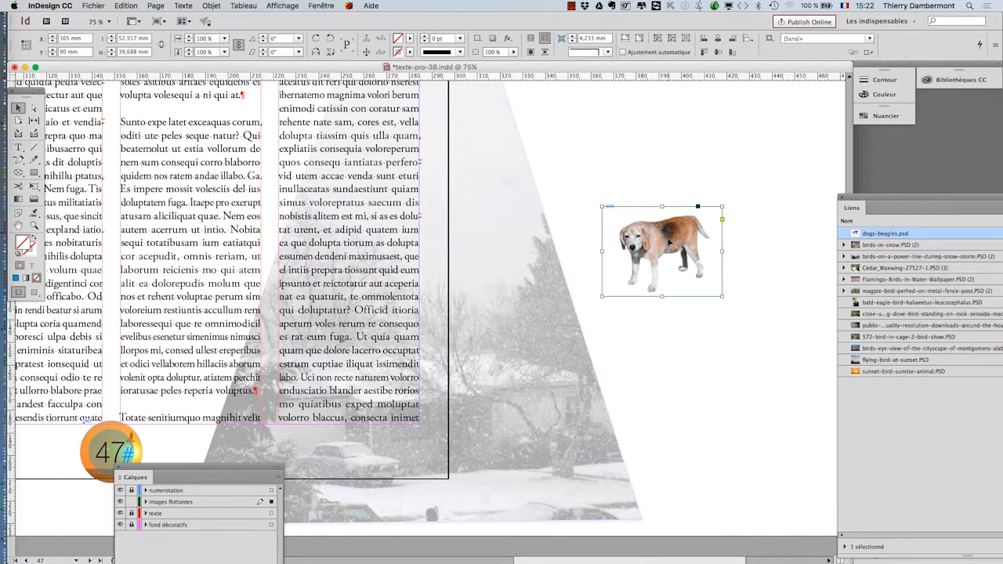
drag(661, 235, 264, 209)
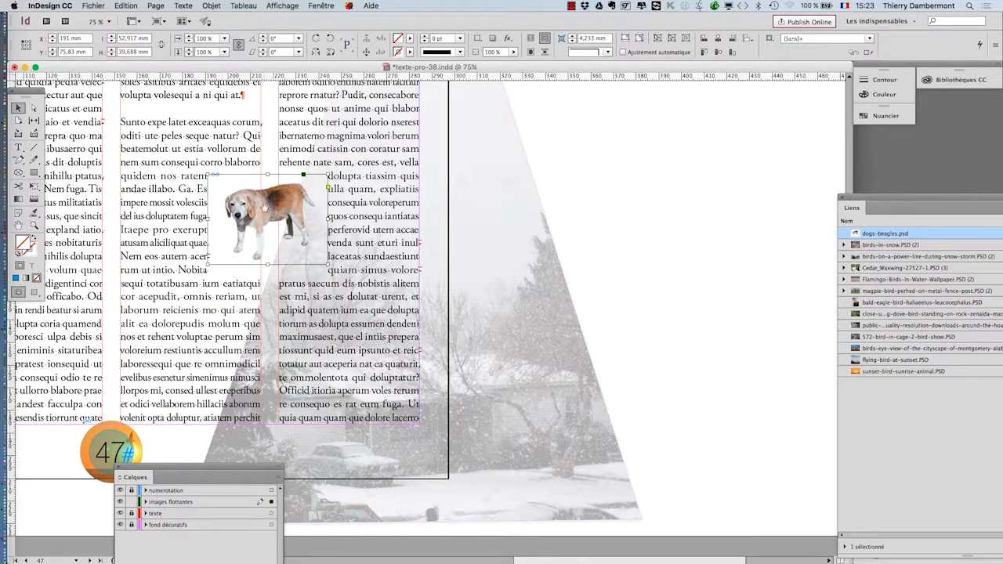
scroll(258, 239, up, 4)
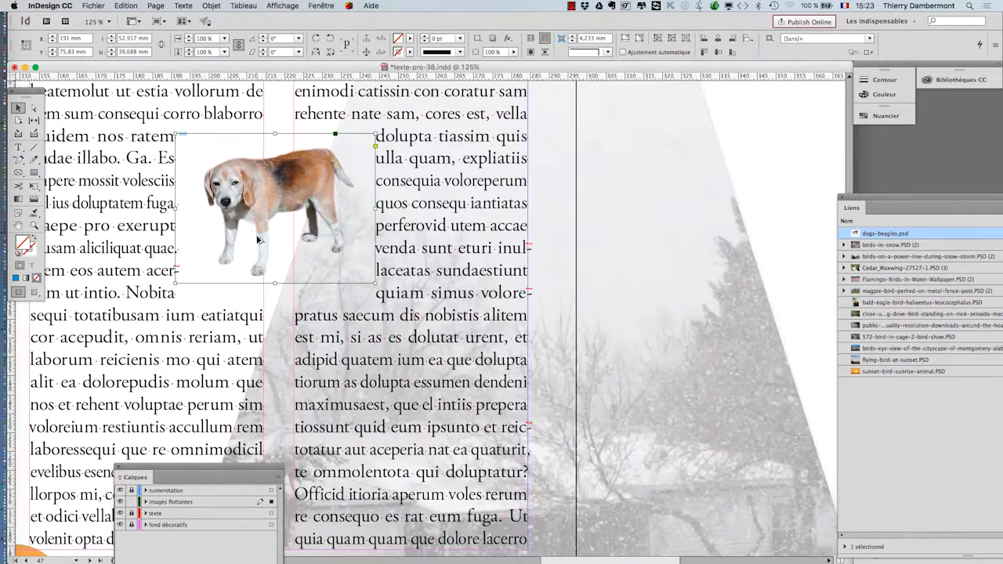
scroll(258, 240, up, 1)
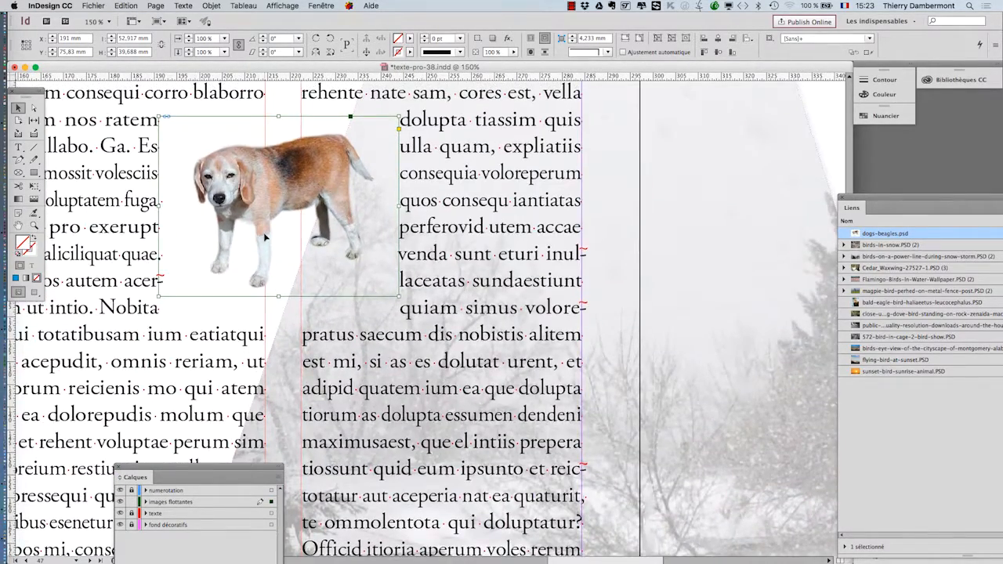
scroll(265, 235, up, 2)
Step: Show the Habillage de texte settings for the dog picture and place them beside it, clear of the image
click(320, 6)
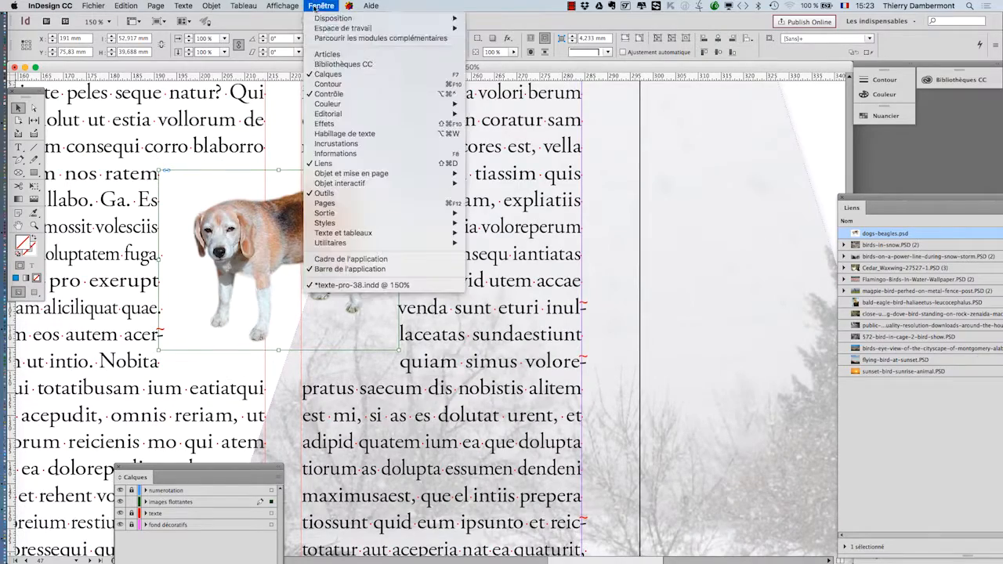
click(374, 133)
drag(401, 182, 563, 152)
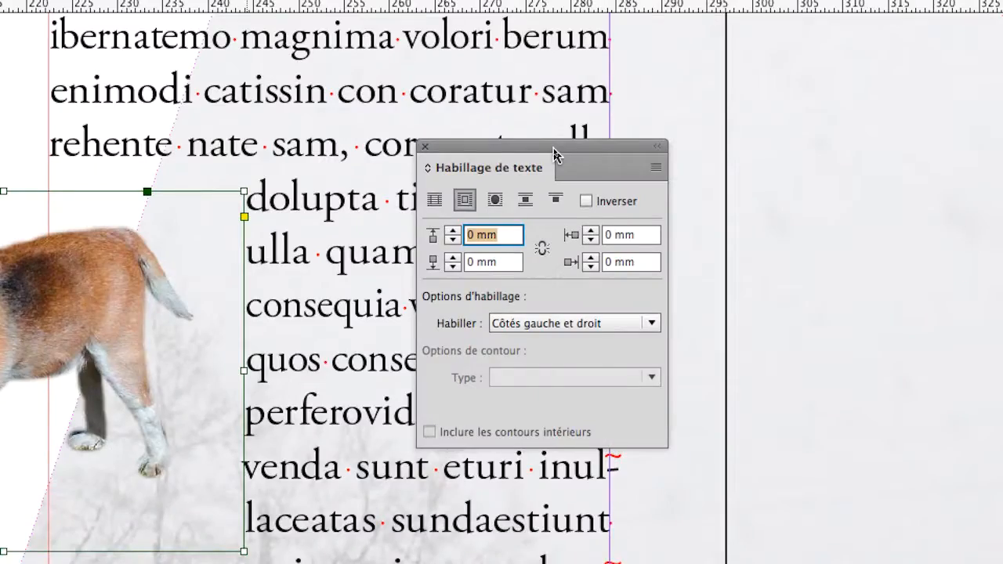
drag(487, 147, 251, 292)
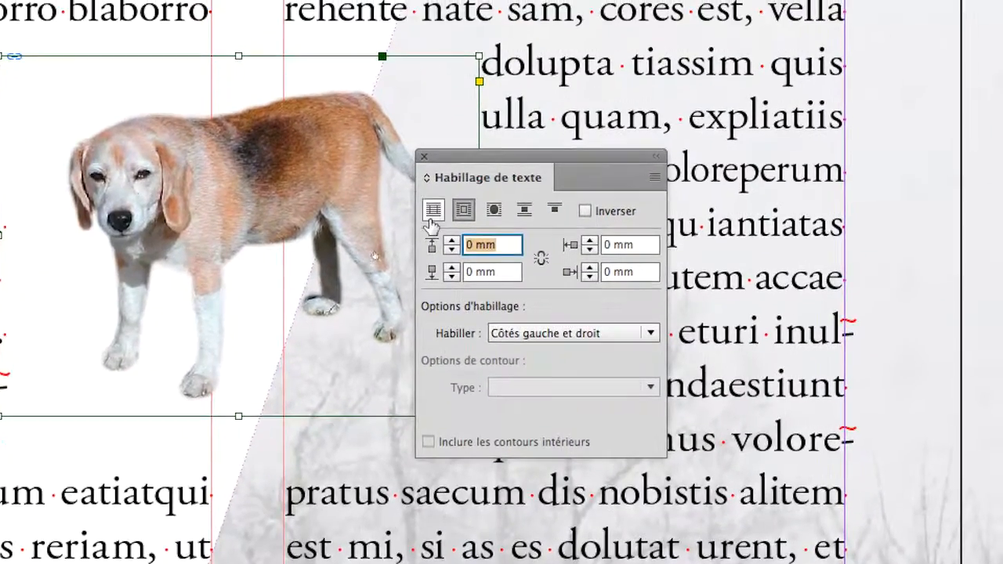
Step: Turn off the text wrap on the dog picture for comparison and restore the wrap around its bounding box
click(431, 222)
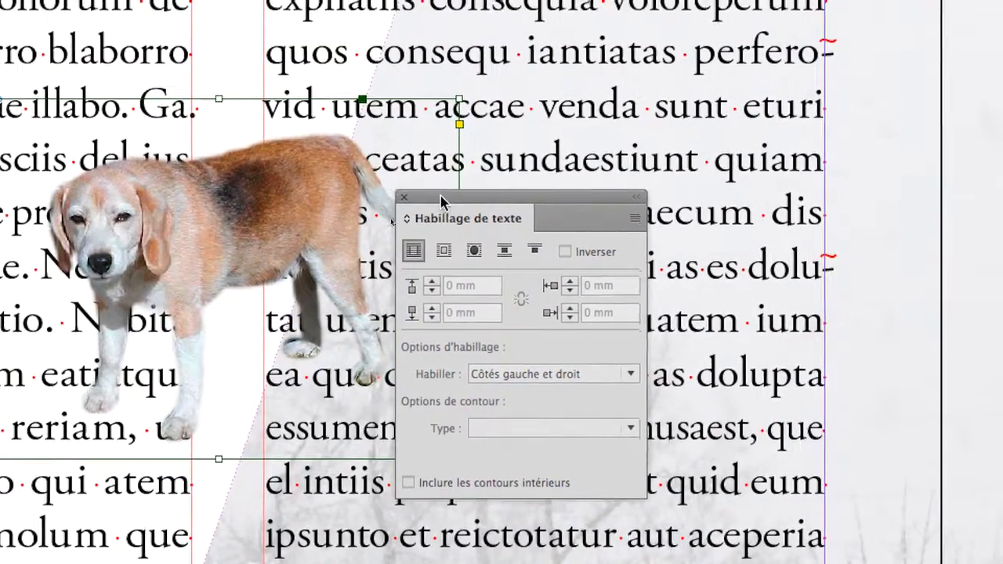
drag(440, 202, 481, 291)
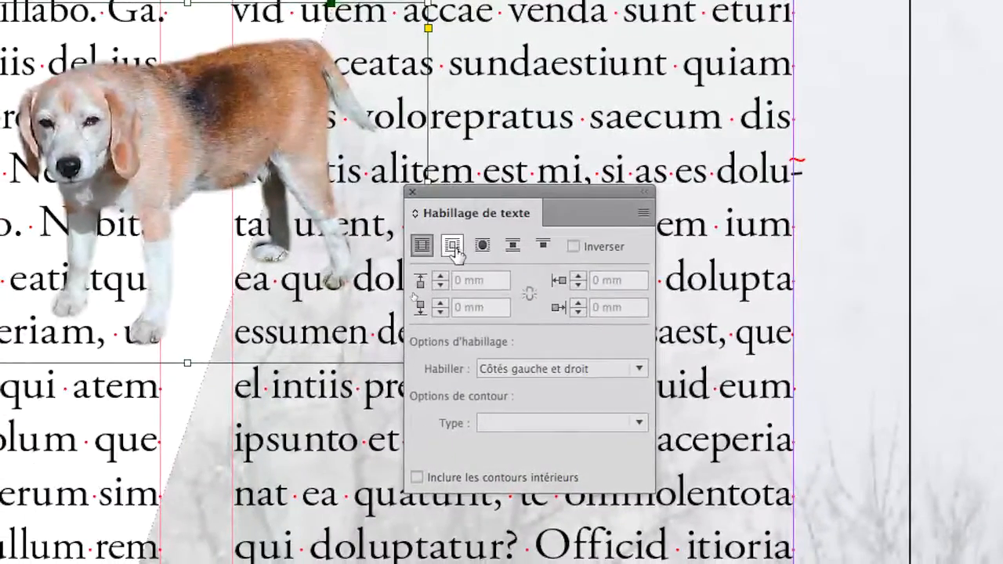
click(457, 283)
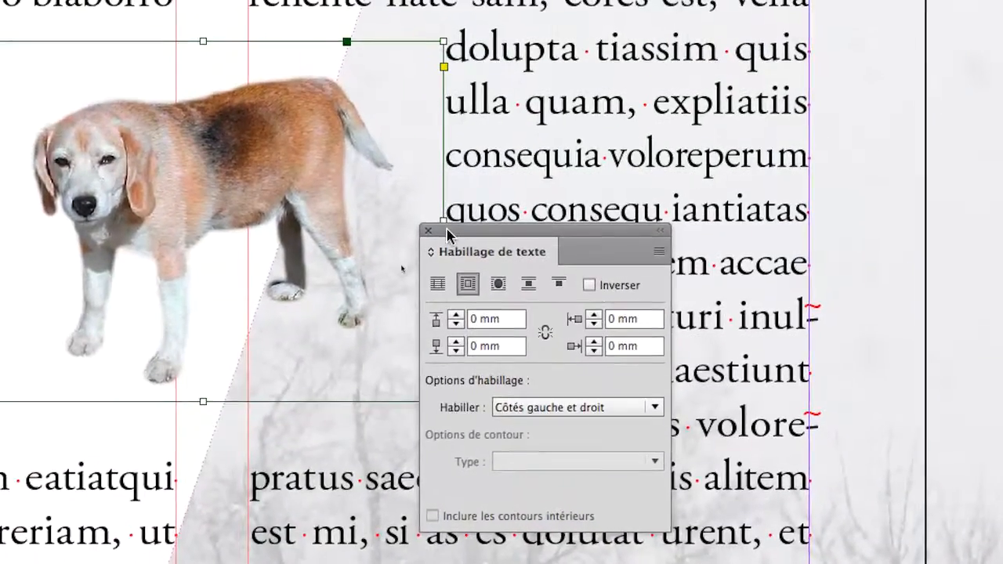
drag(439, 194, 492, 188)
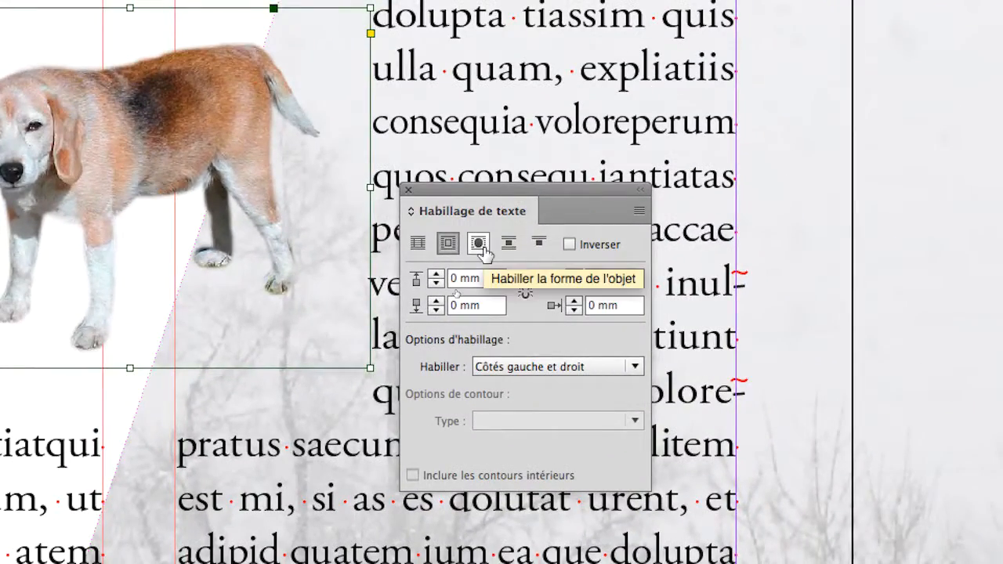
Step: Wrap the text around the dog picture's object shape, comparing the Identique au masque and Couche alpha contour types and keeping Couche alpha
click(485, 248)
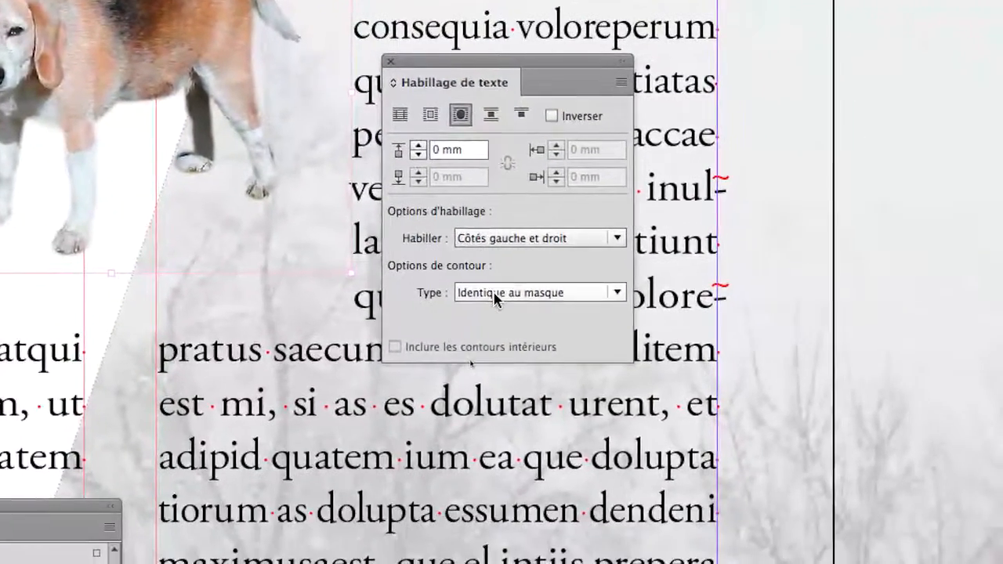
click(516, 410)
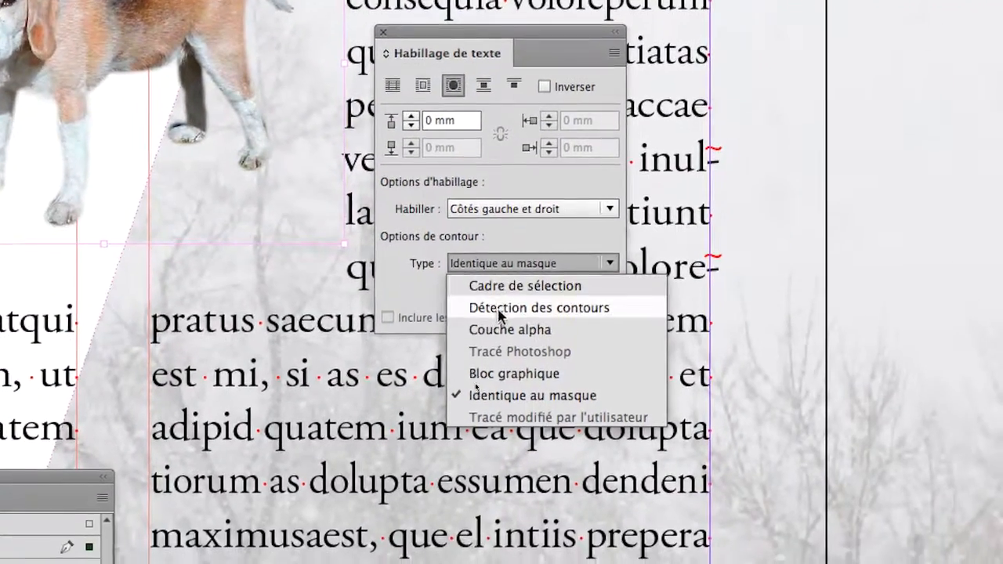
click(507, 359)
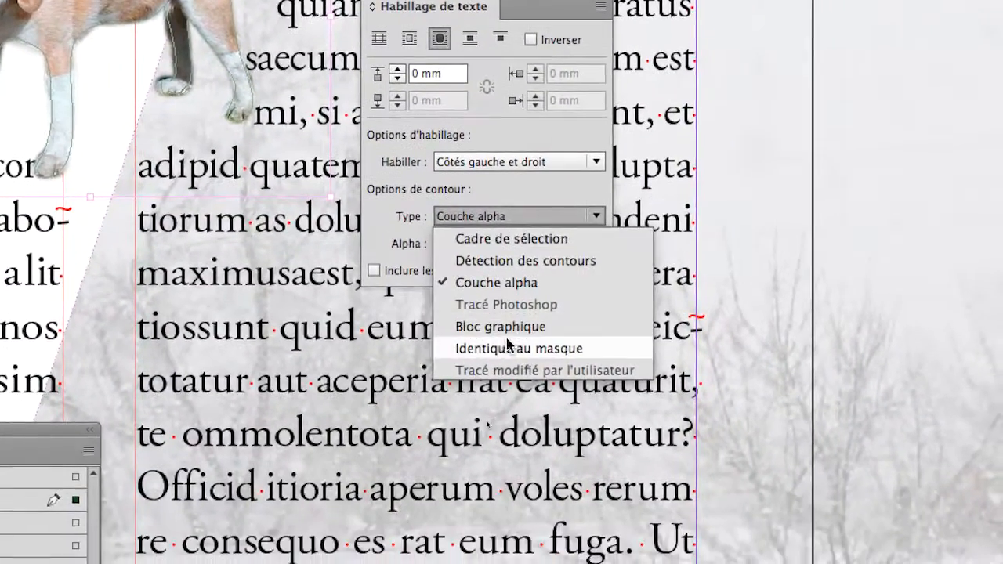
click(538, 429)
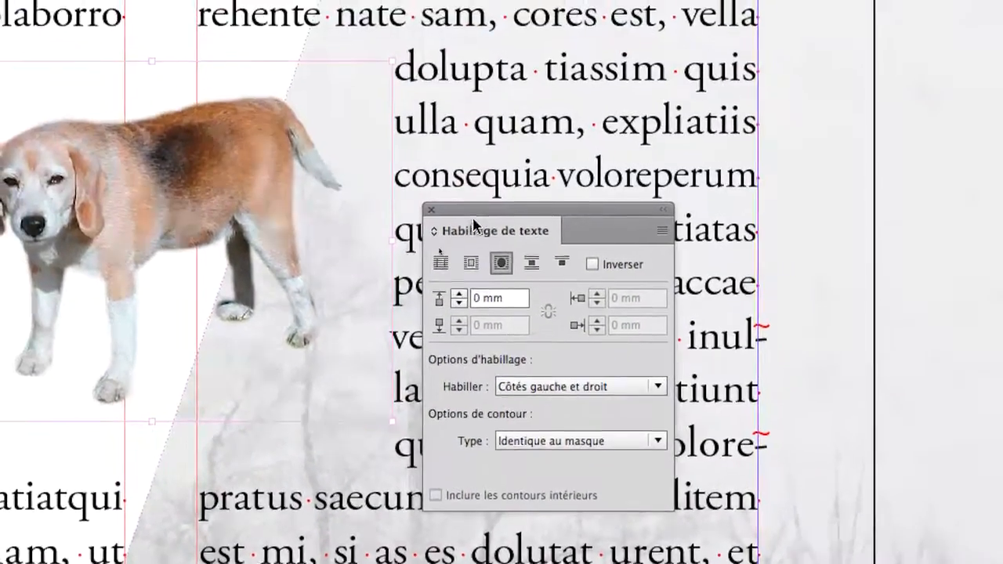
drag(456, 154, 410, 48)
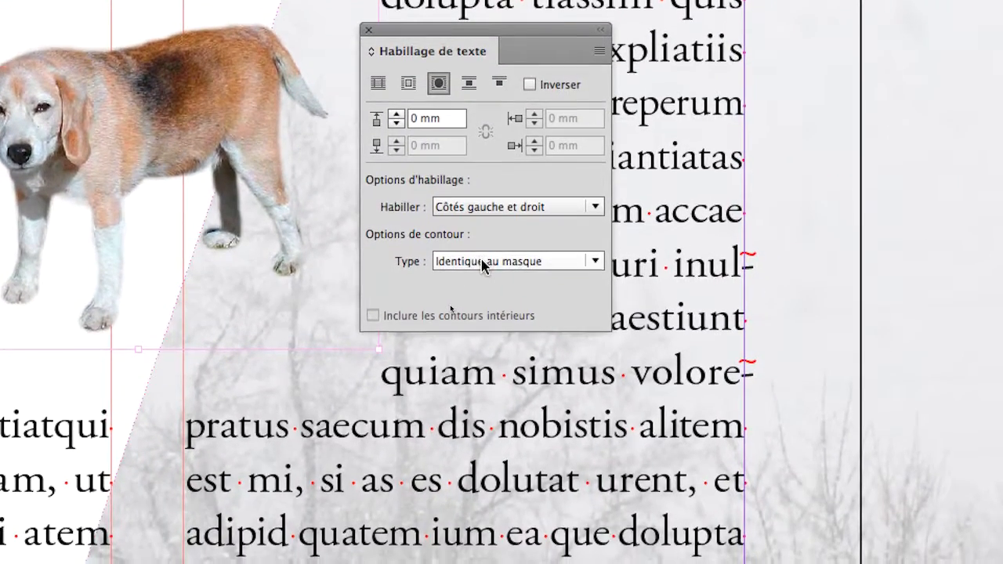
click(483, 267)
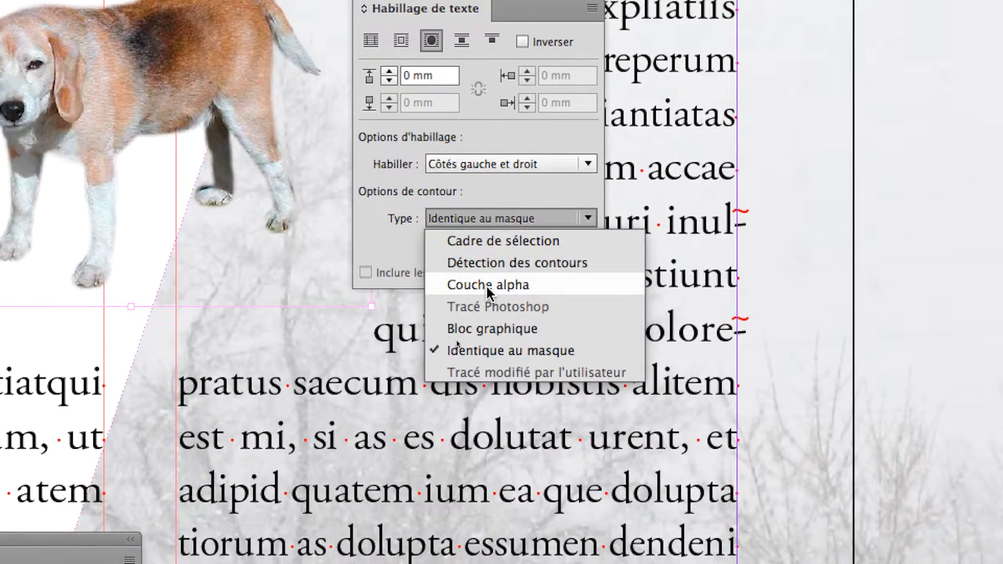
click(487, 287)
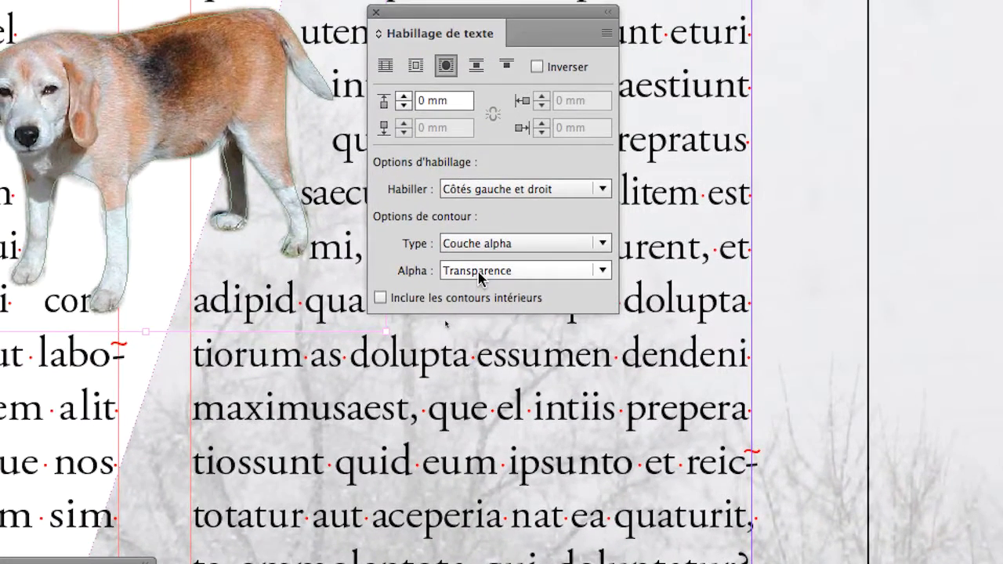
Step: Examine the contour types and alpha channels offered for the dog's text wrap, keeping Couche alpha with Transparence
click(465, 249)
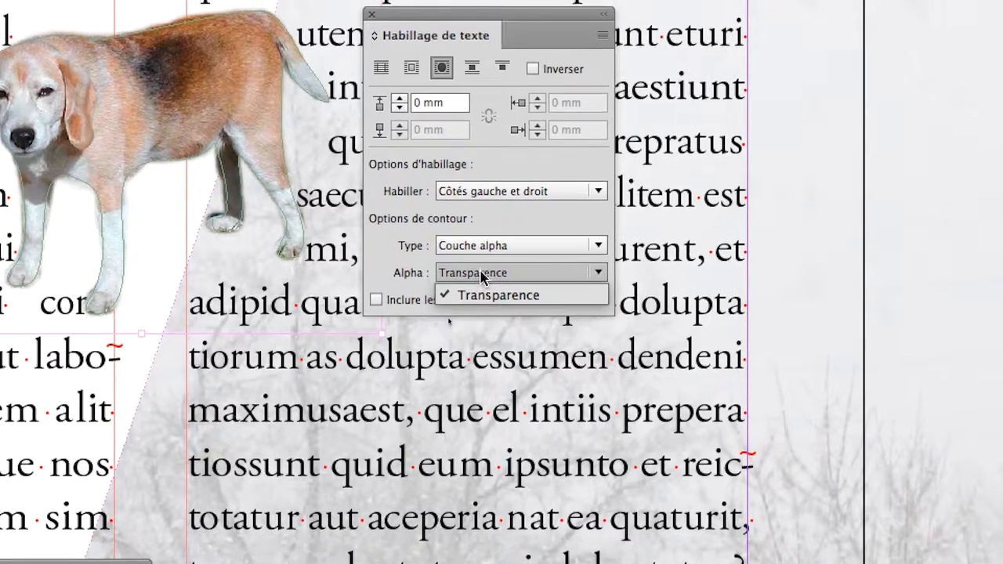
click(482, 273)
click(517, 272)
click(496, 274)
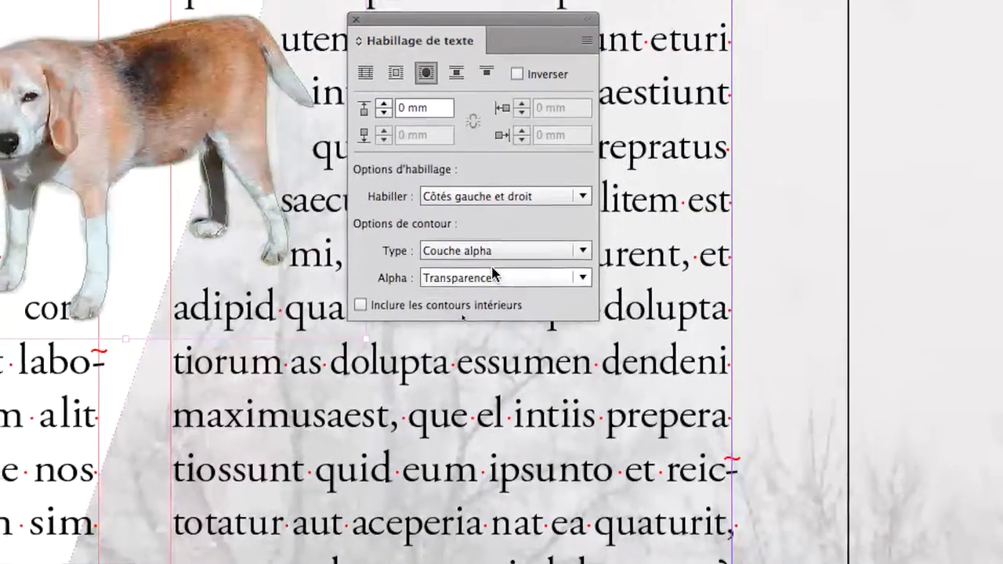
click(474, 244)
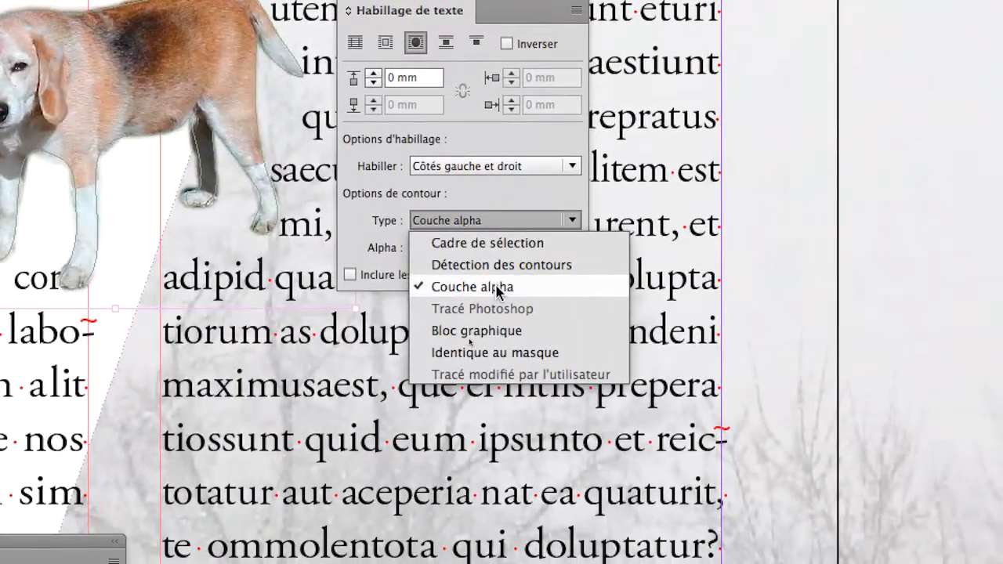
click(498, 288)
click(482, 248)
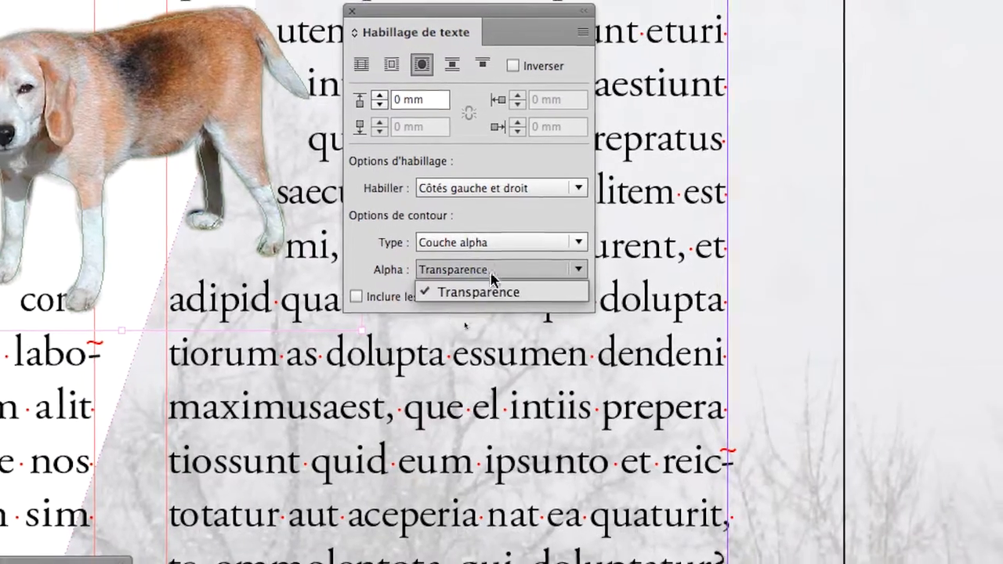
click(496, 282)
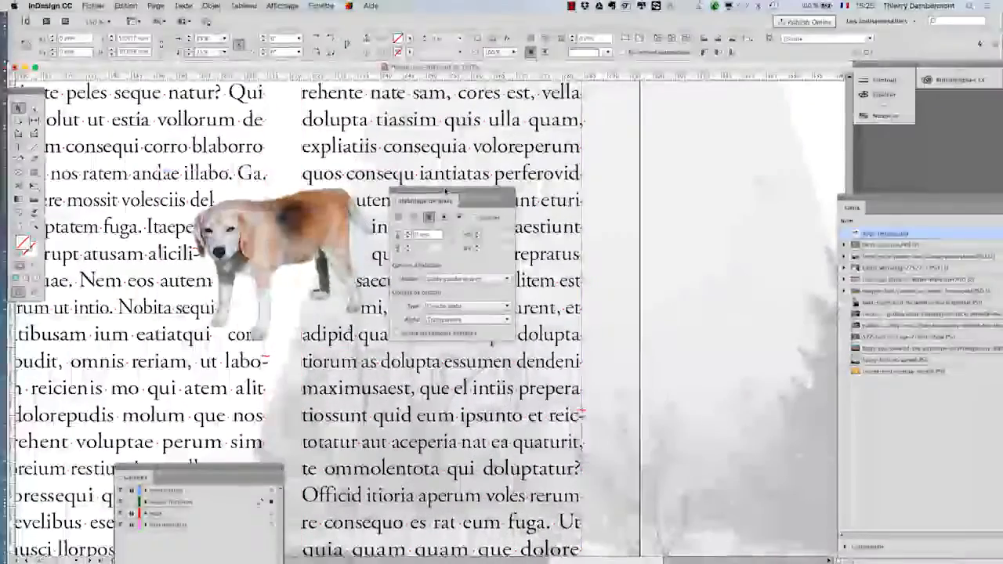
Step: Move the wrap settings aside and shift the dog picture into the neighbouring column and back between the columns to test the text flow
drag(451, 207, 591, 189)
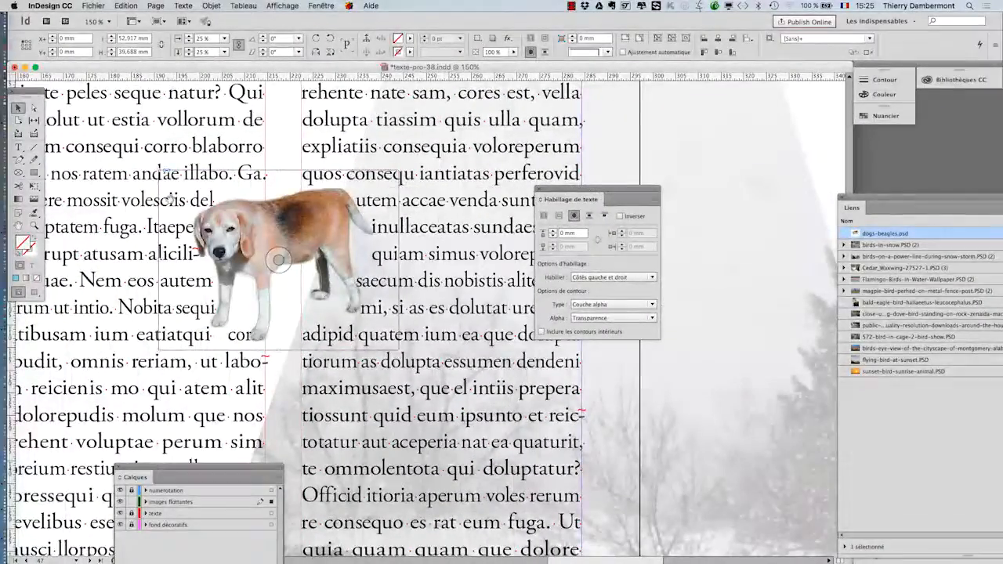
click(307, 229)
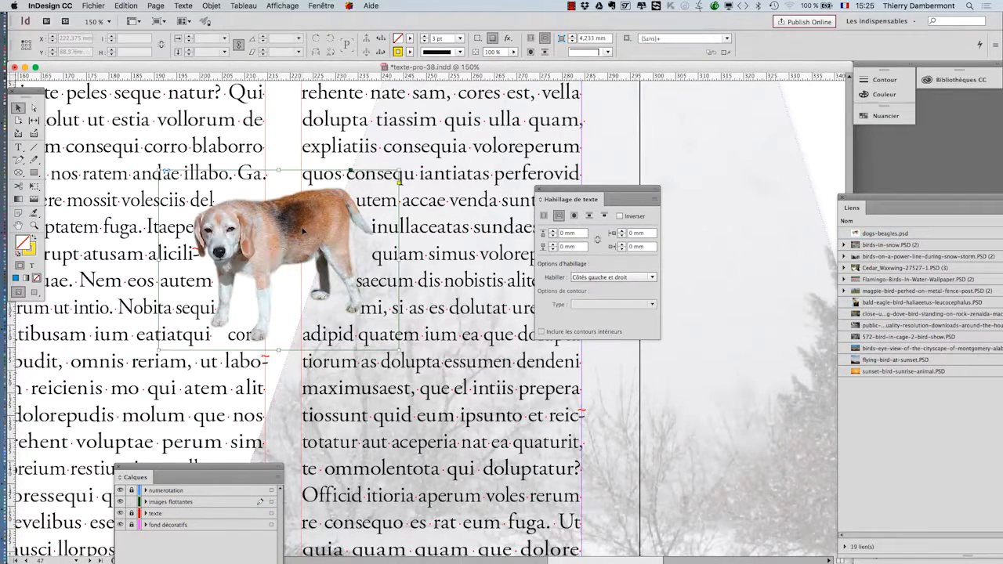
double_click(316, 234)
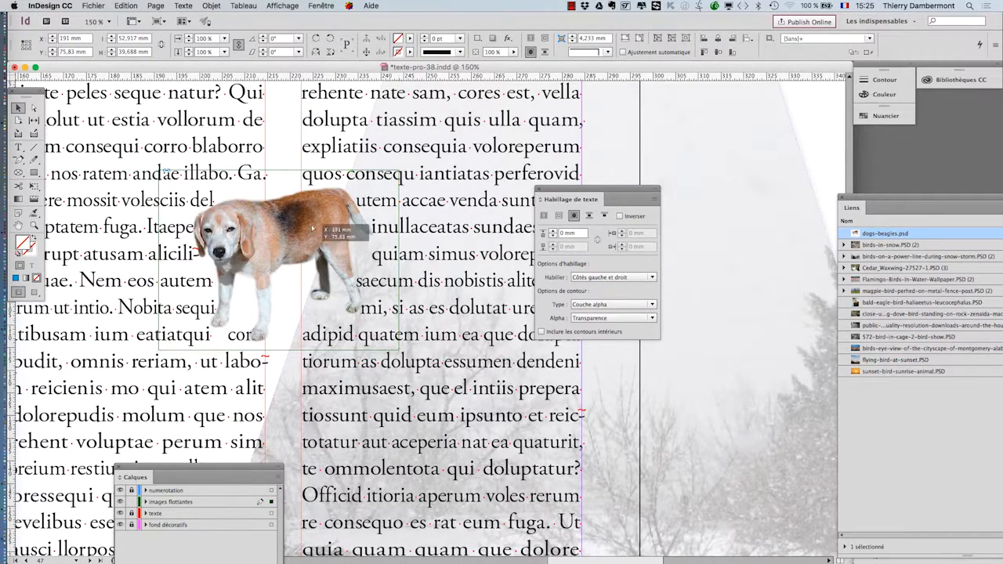
drag(312, 229, 213, 243)
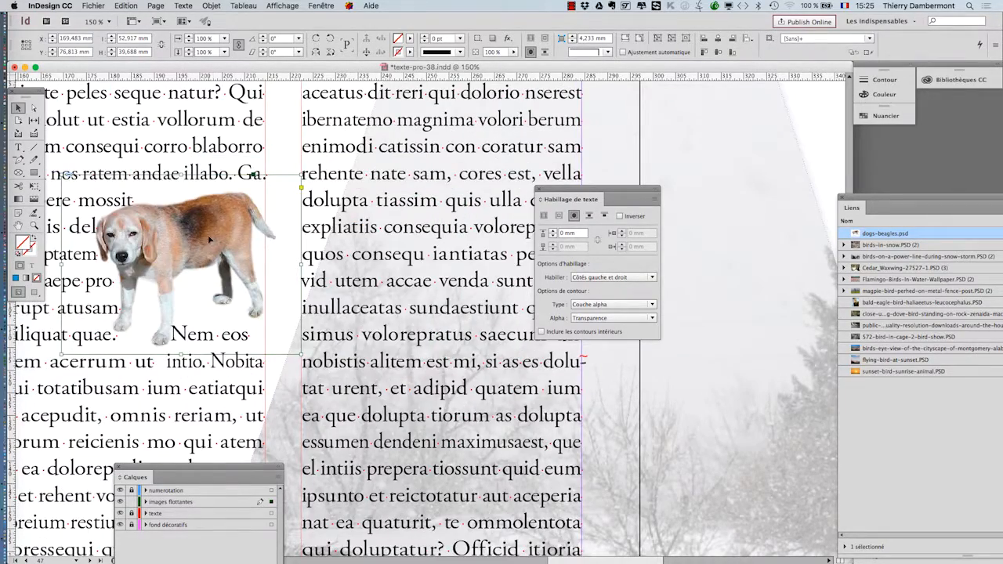
drag(310, 215, 298, 243)
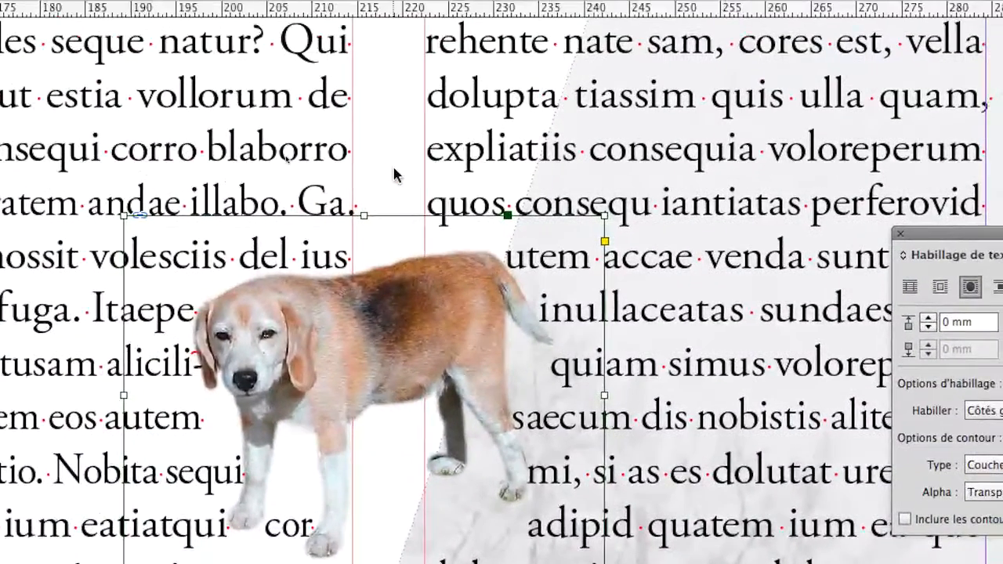
Step: Bring the text wrap settings next to the dog and select the image content inside its frame to check its wrap
click(288, 159)
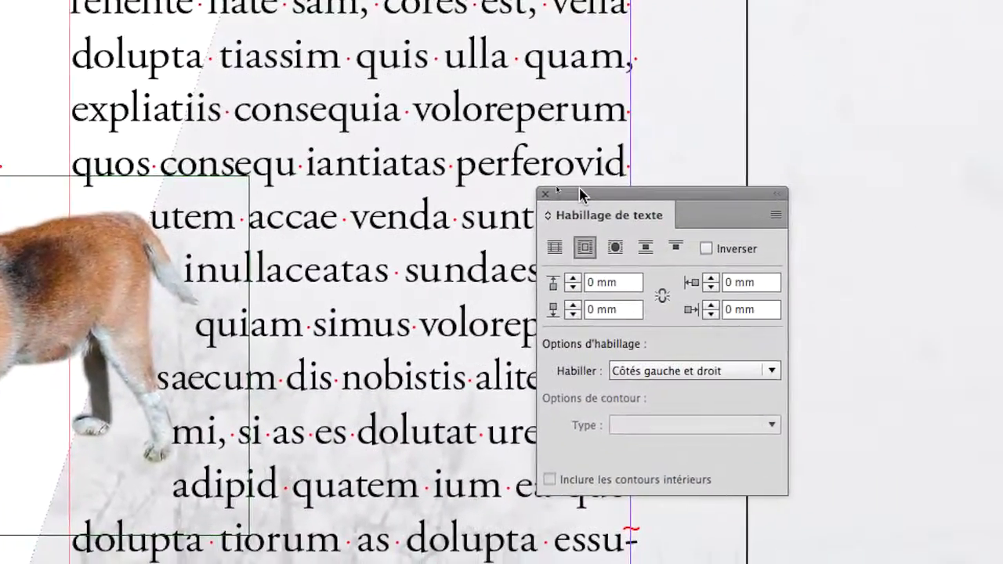
drag(693, 212, 289, 248)
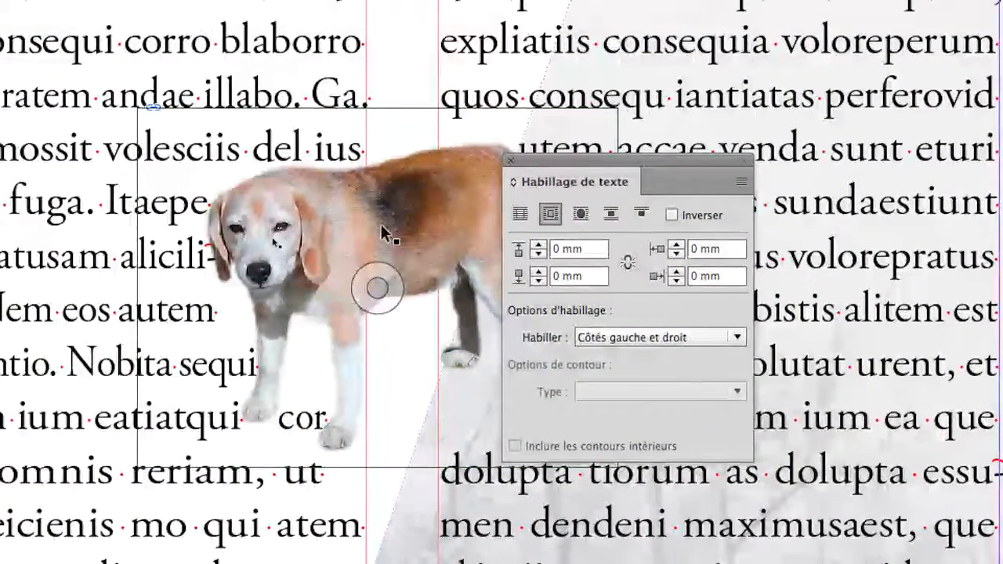
click(381, 224)
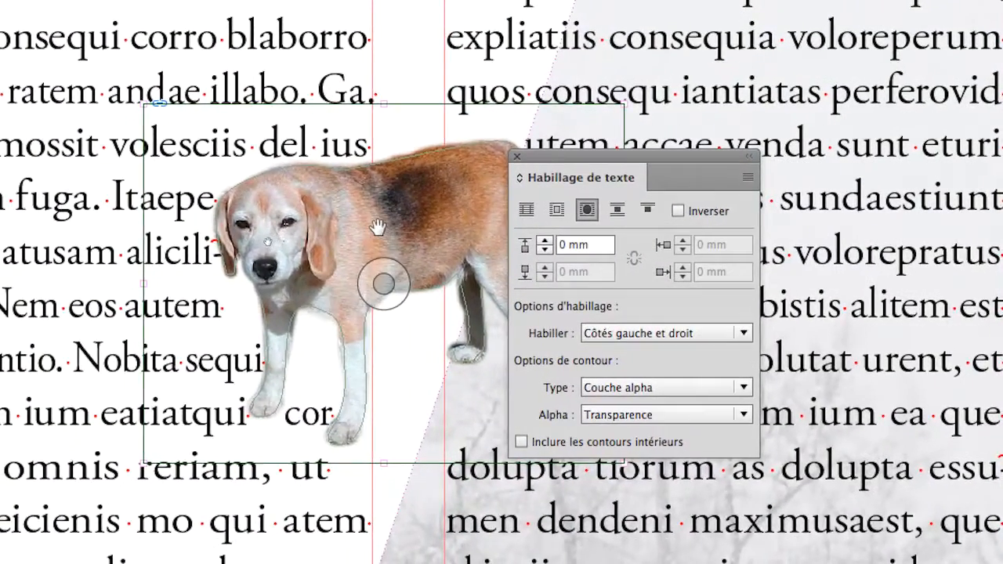
scroll(378, 227, up, 1)
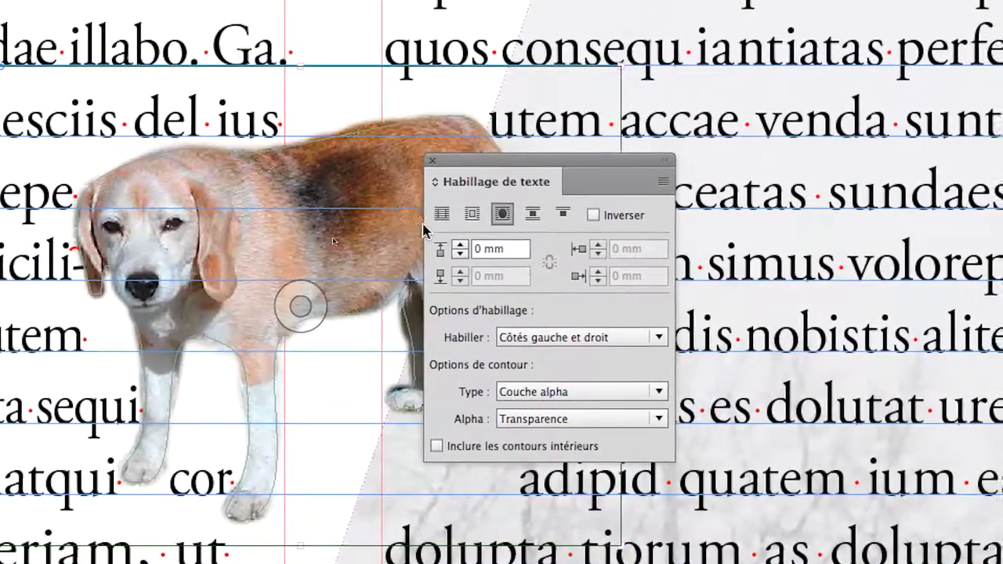
Step: Remove the text wrap from the dog's image content and select the picture's frame instead
click(440, 216)
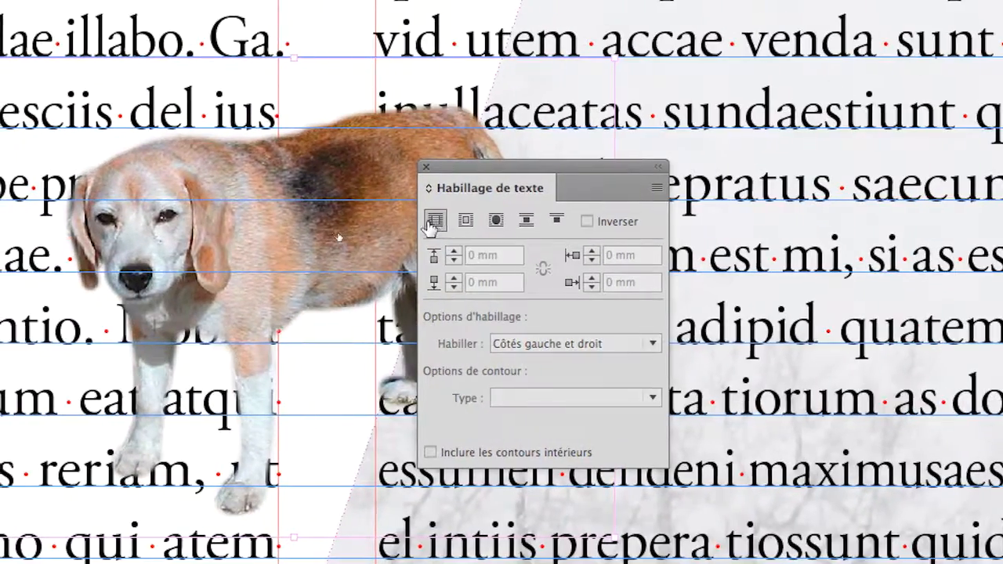
key(ctrl+minus)
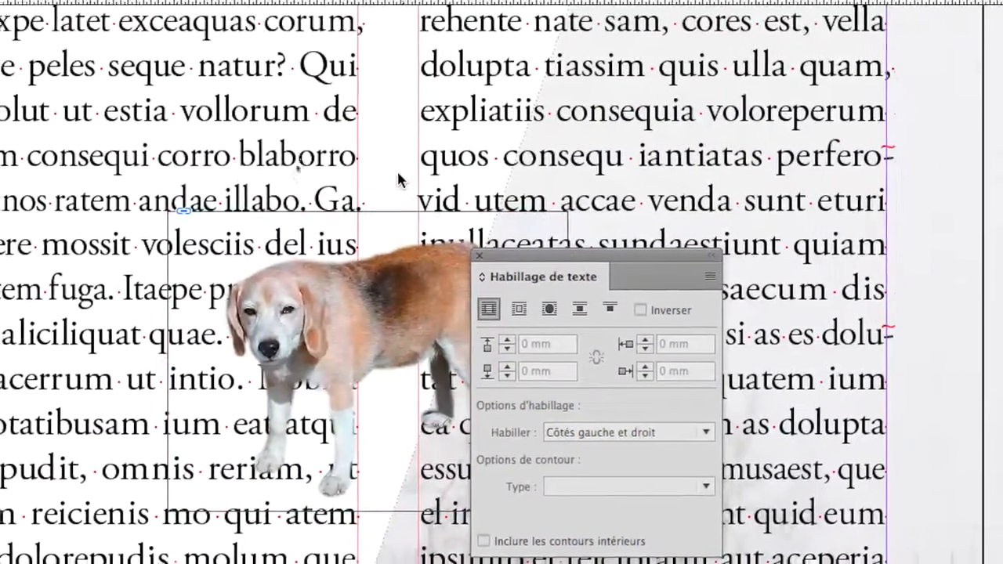
click(403, 276)
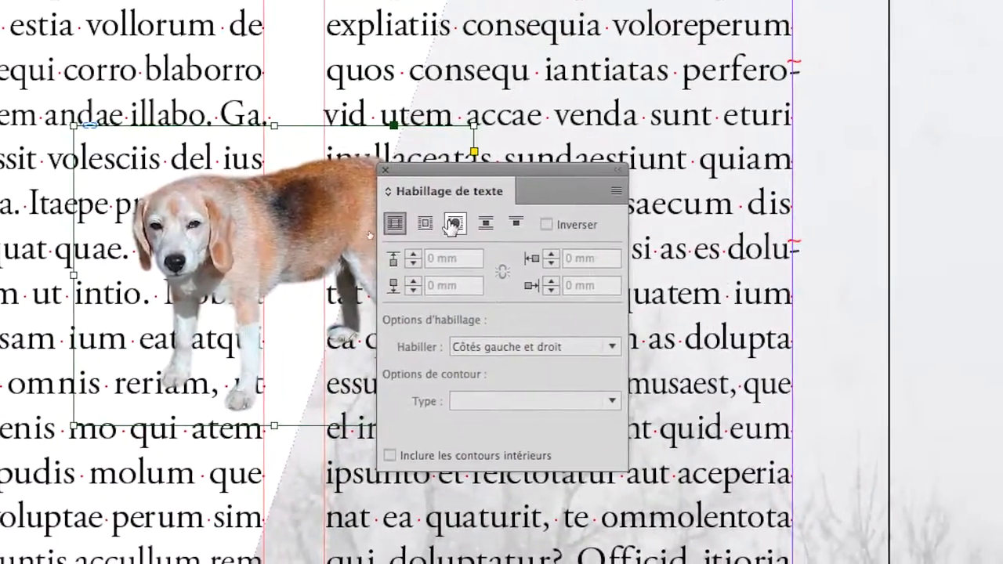
Step: Wrap the text around the dog's shape using its Couche alpha contour with Transparence, and keep the wrap settings beside the picture
click(453, 225)
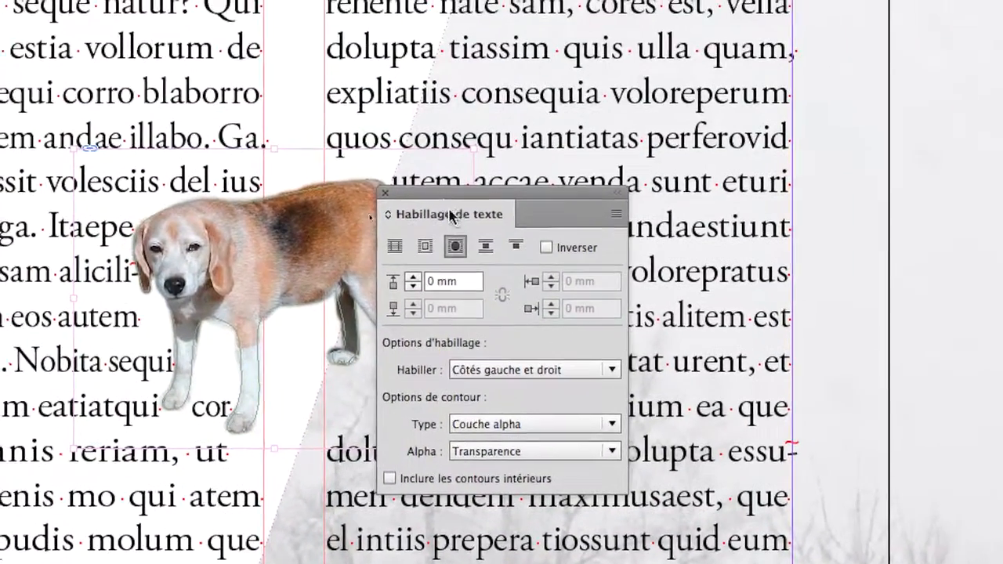
drag(447, 194, 495, 206)
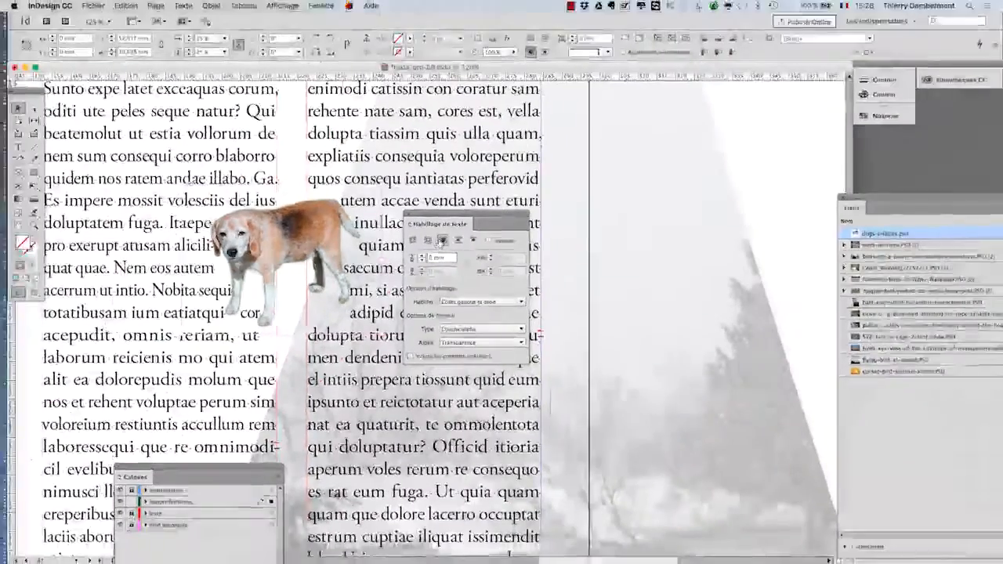
drag(437, 214, 605, 209)
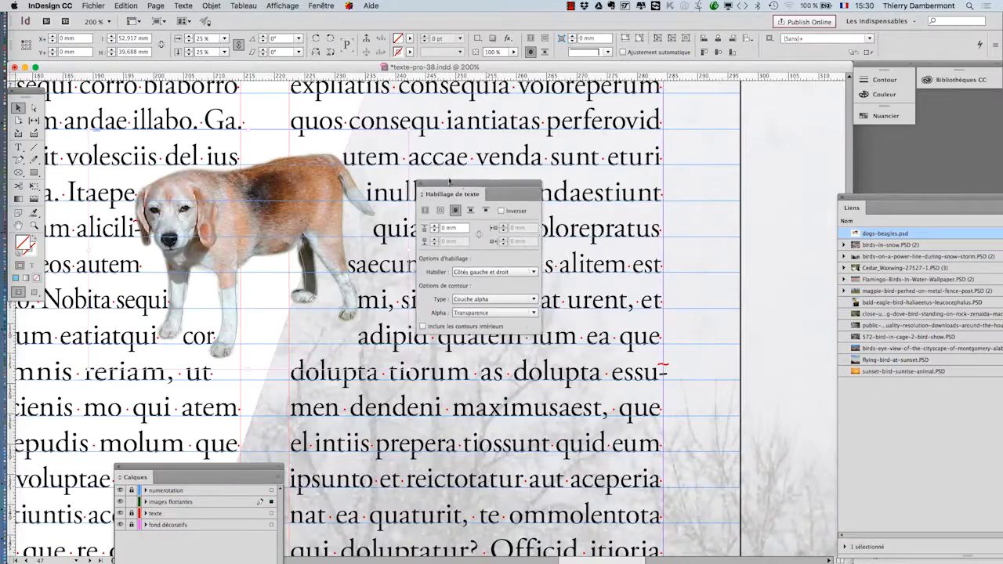
drag(449, 181, 452, 148)
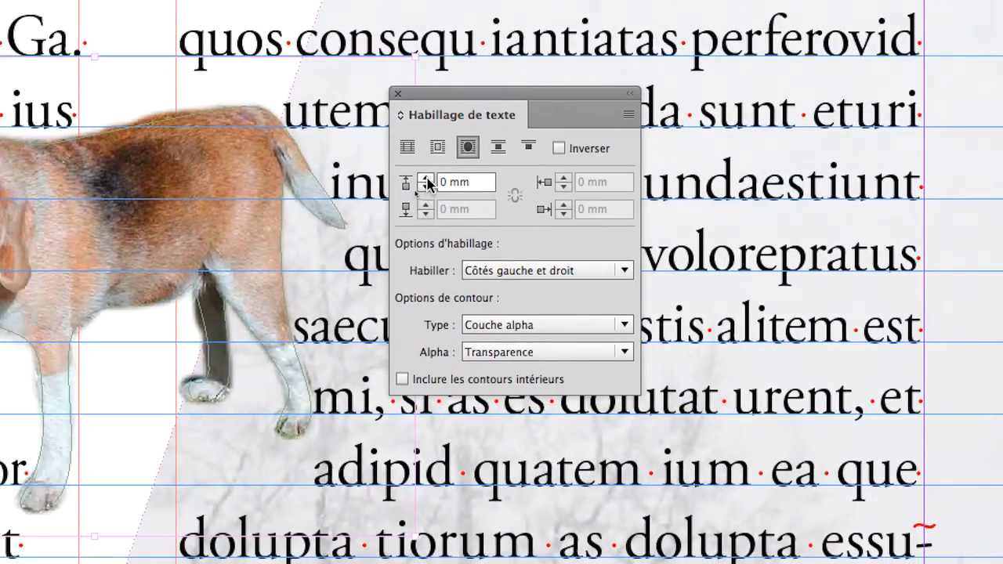
Step: Set the dog's text wrap offset to 2 mm and move the wrap settings clear of the text columns
click(371, 229)
click(427, 178)
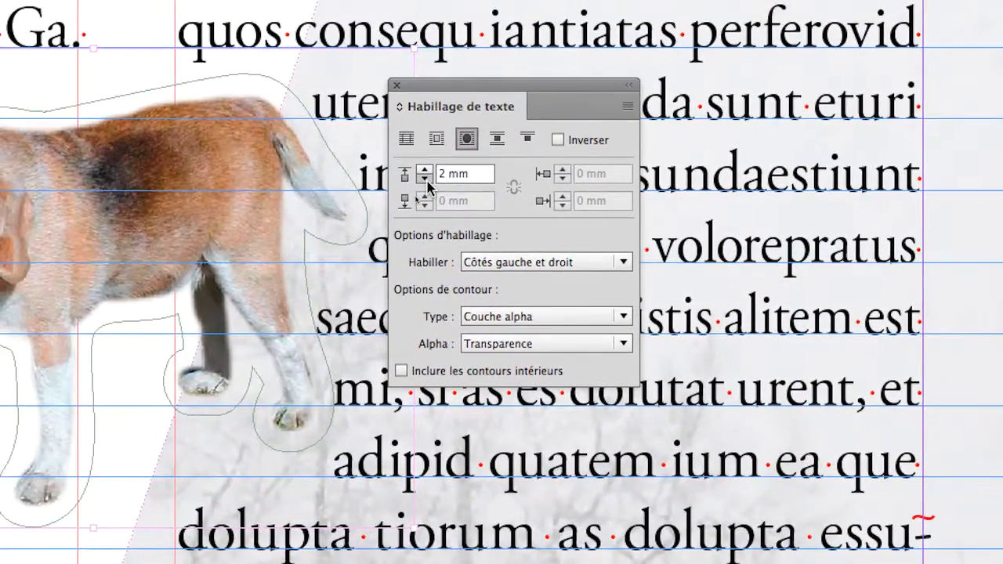
click(419, 170)
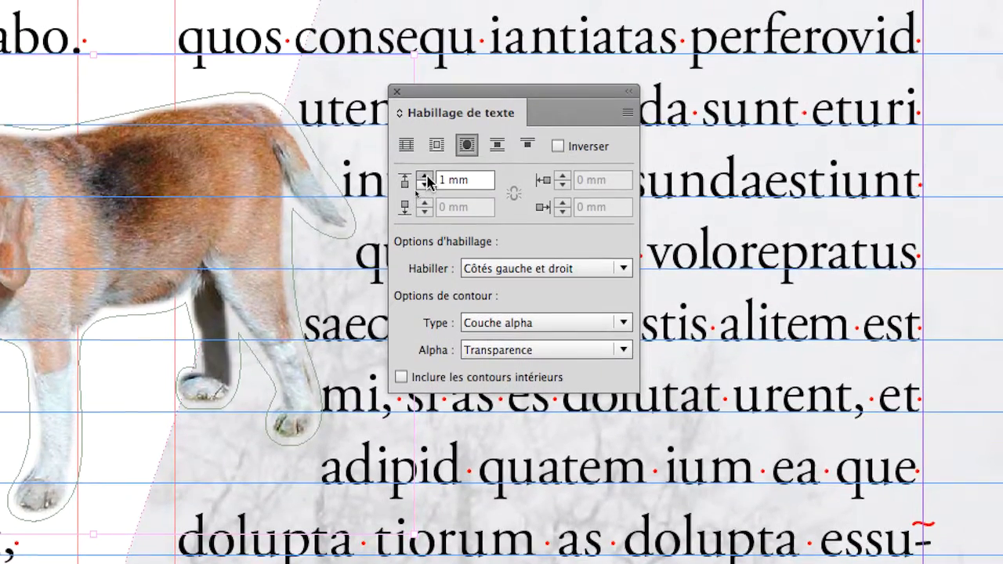
click(425, 170)
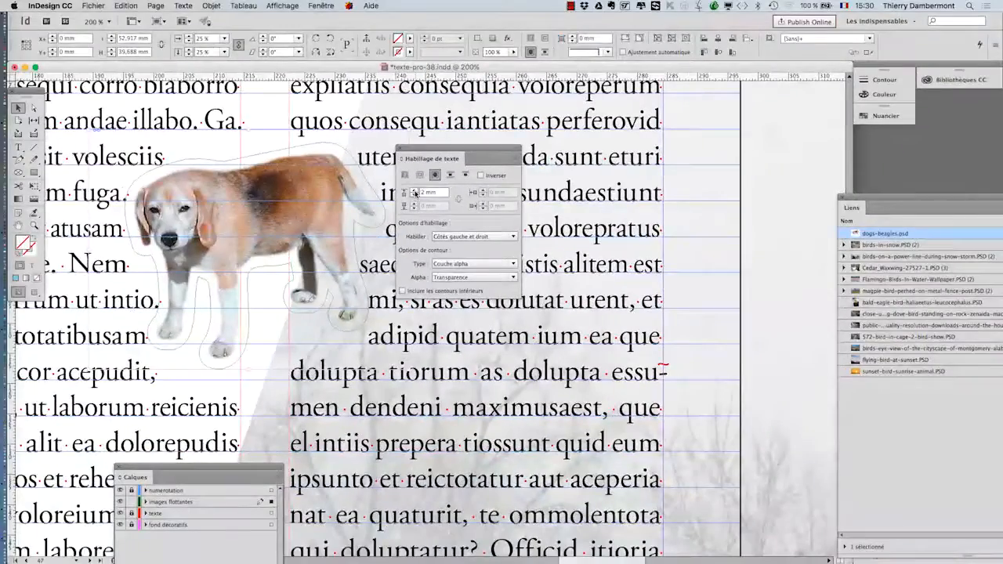
drag(422, 162, 761, 298)
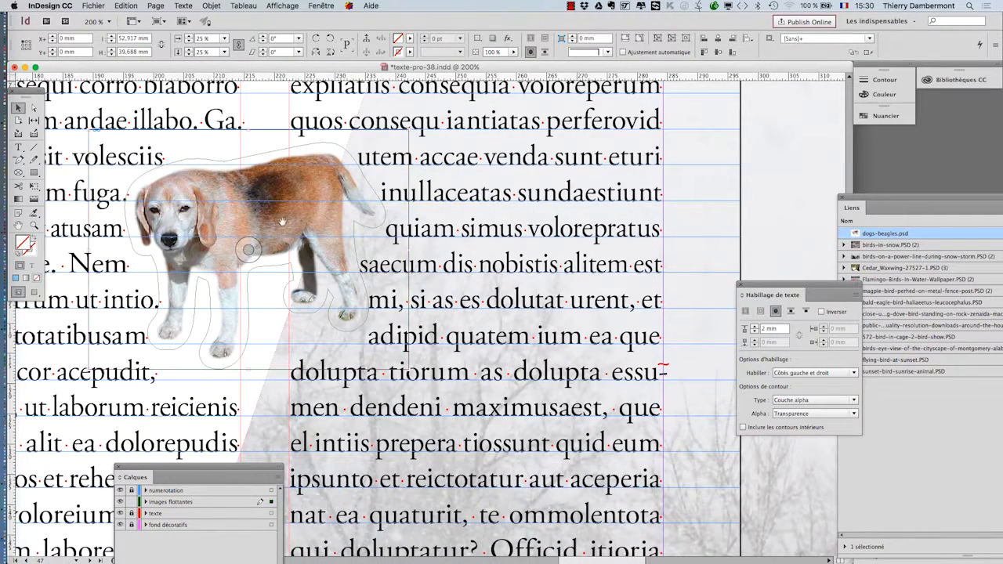
Step: Select the dog's frame, move it over the outer edge of the fourth column, and wrap the text on Plus grande zone
click(228, 186)
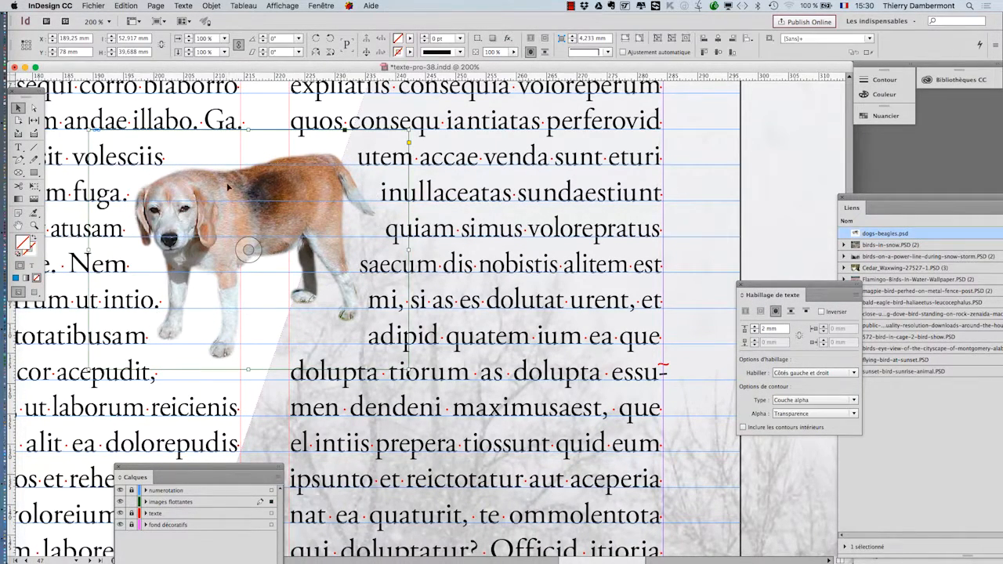
drag(575, 189, 564, 190)
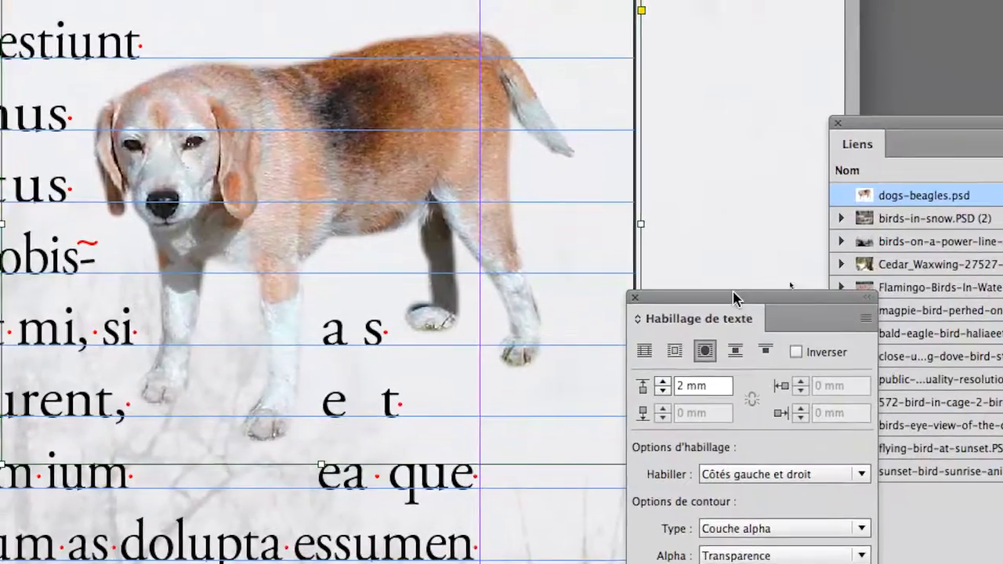
drag(730, 290, 709, 264)
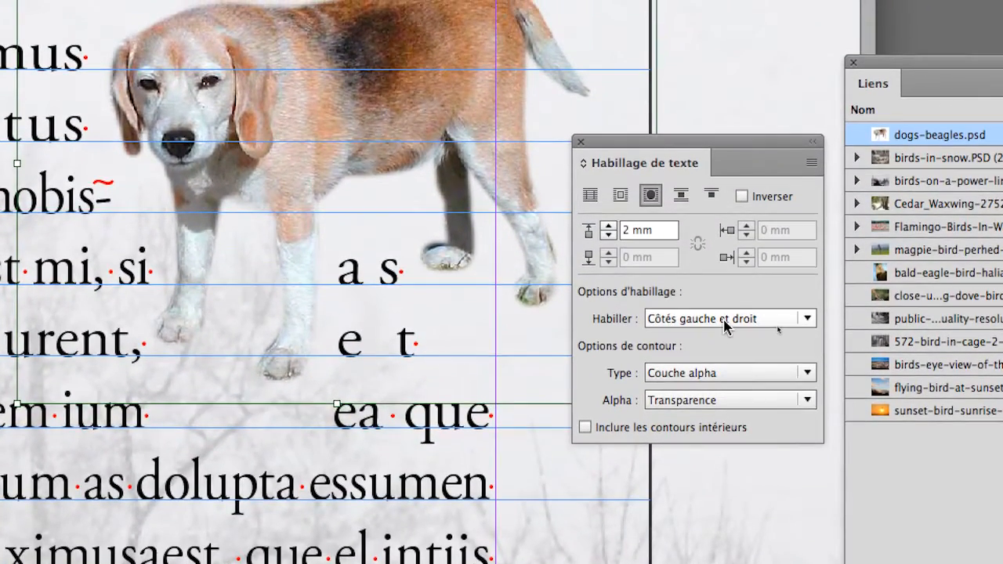
click(725, 328)
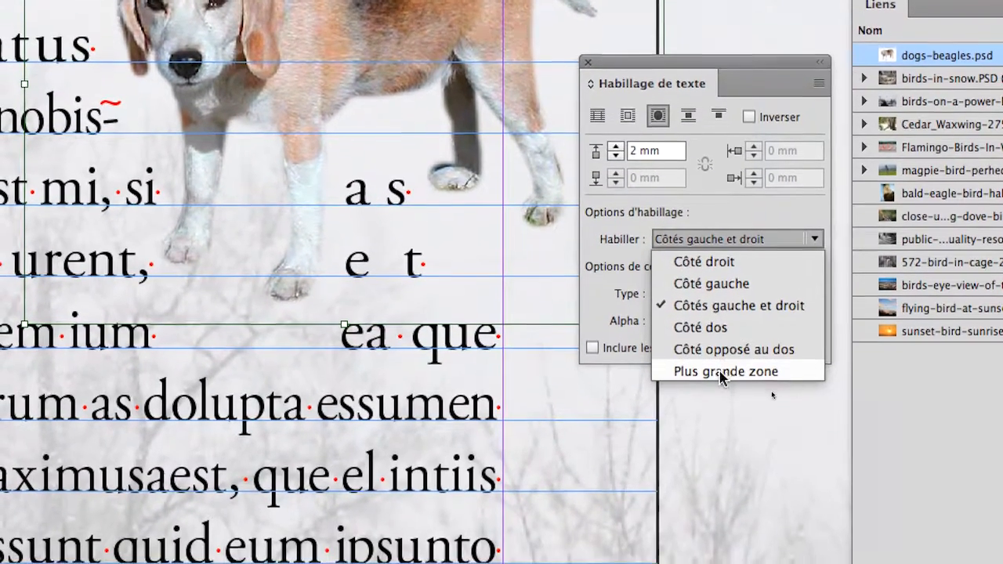
click(723, 372)
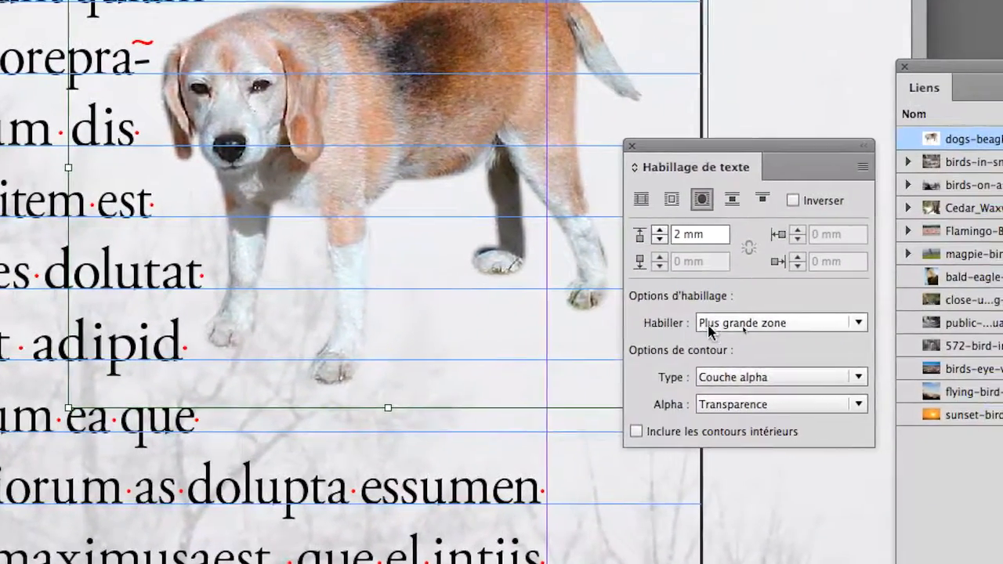
Step: Compare the Côtés gauche et droit and Côté gauche wrap options on the dog, and return to Plus grande zone
click(710, 331)
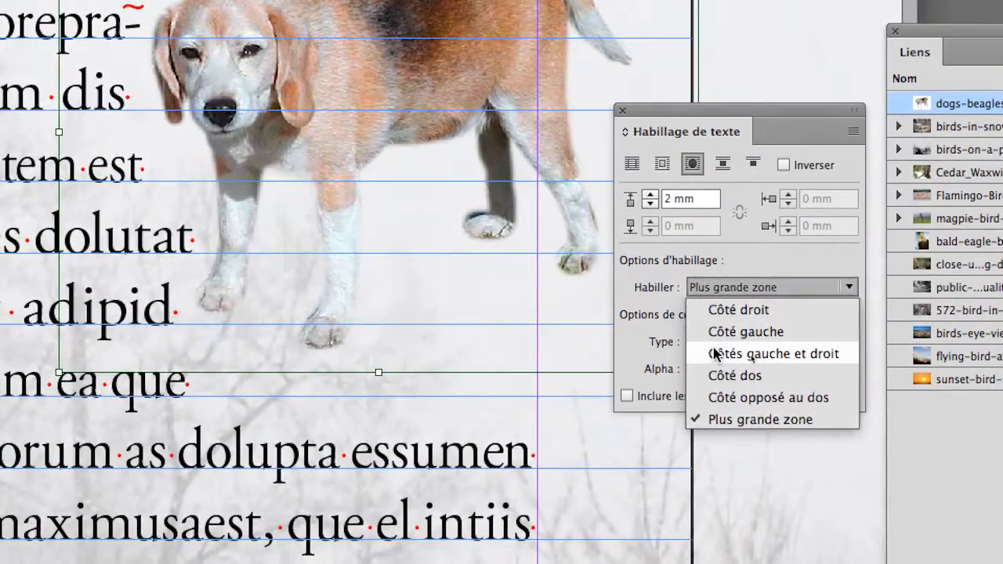
click(717, 390)
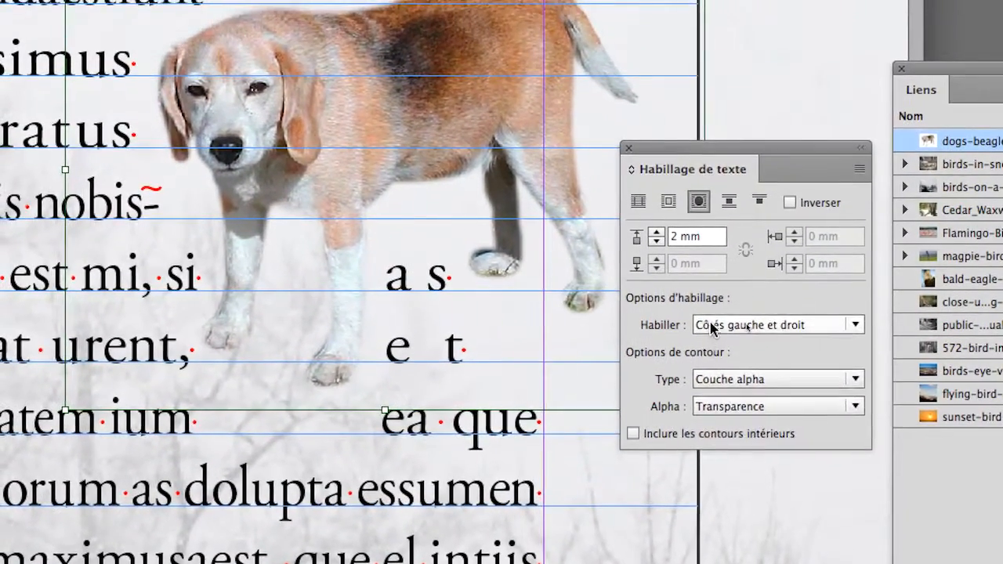
click(711, 294)
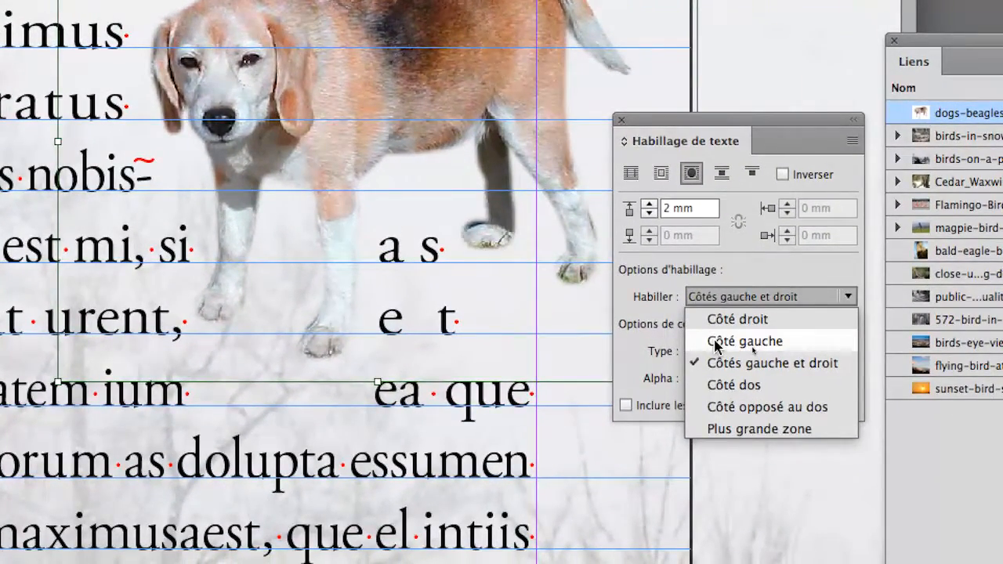
click(716, 343)
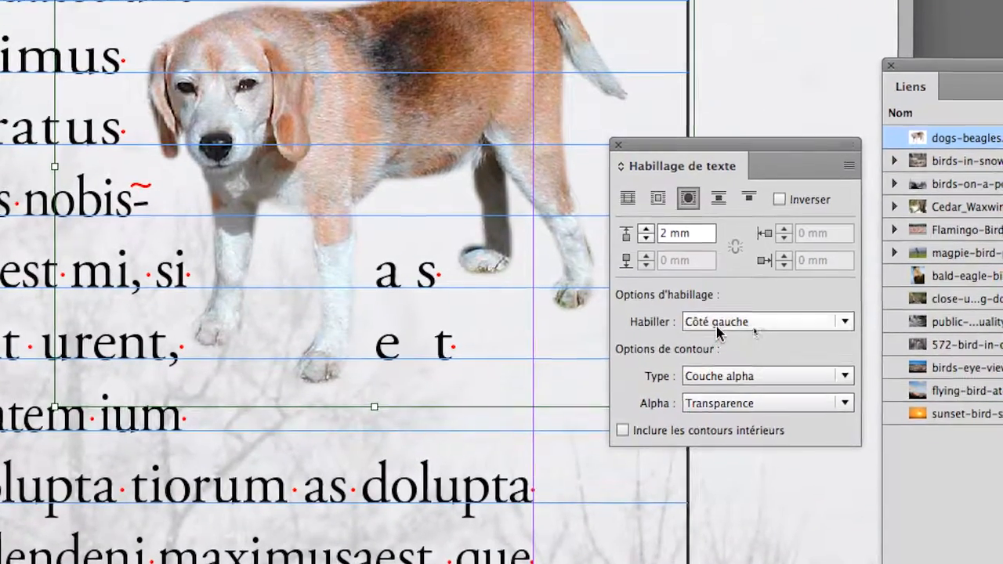
click(725, 296)
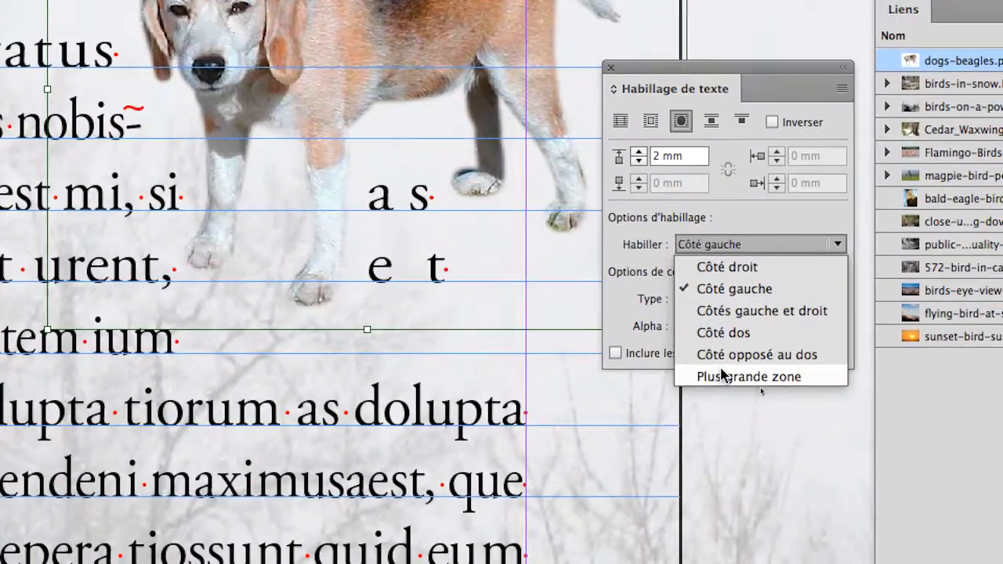
click(723, 376)
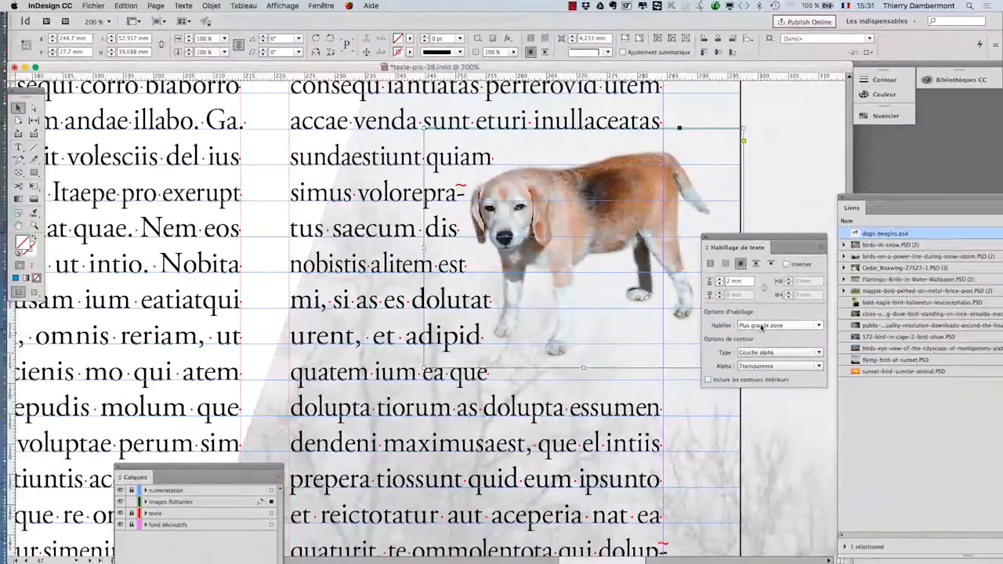
Step: Move the dog to the outer edge of the first column and on to between the first two columns, about X 53, Y 55 mm
scroll(510, 309, down, 1)
scroll(554, 316, down, 4)
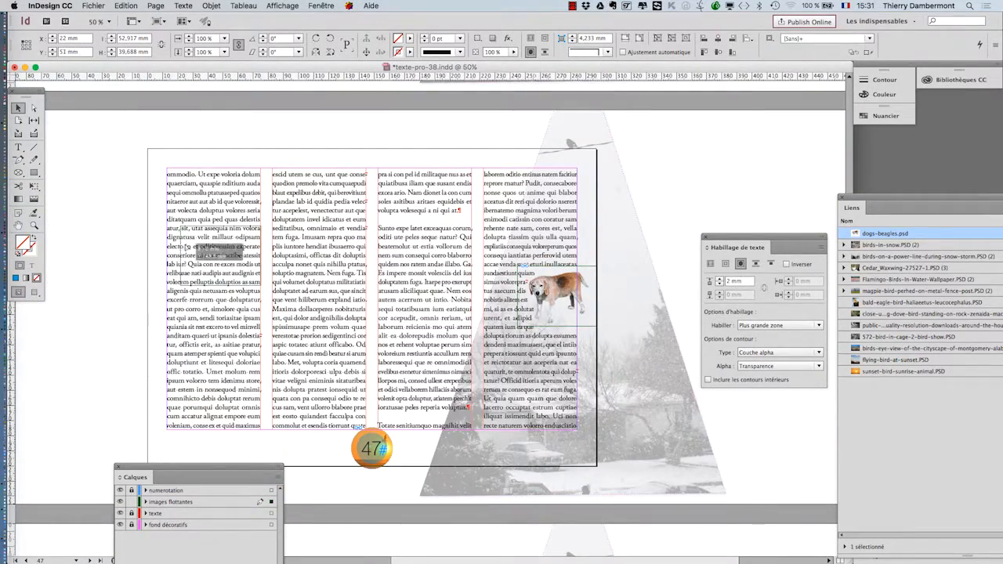
drag(159, 250, 214, 261)
scroll(173, 252, up, 3)
scroll(180, 262, up, 2)
scroll(214, 261, down, 4)
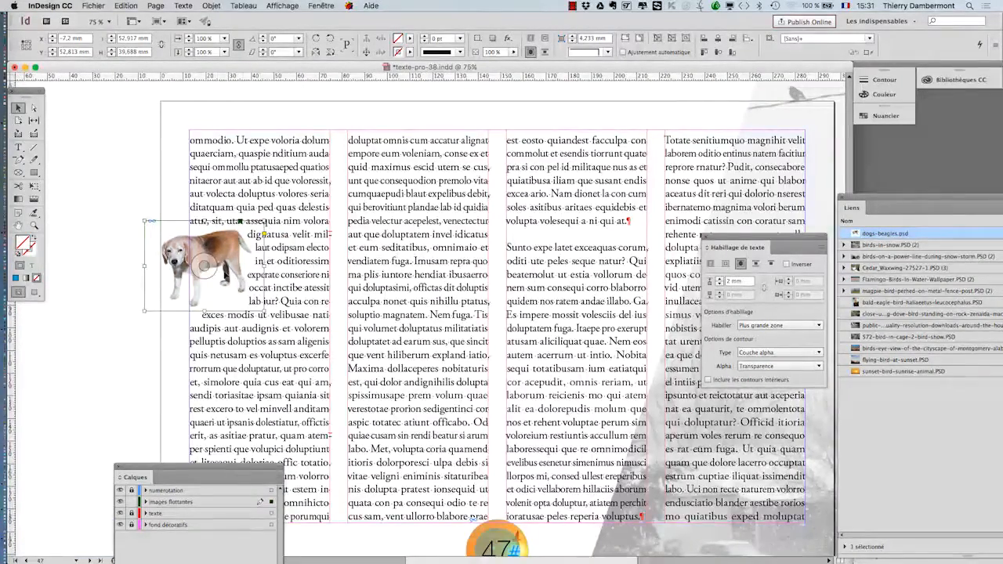
click(153, 379)
click(204, 253)
drag(224, 244, 317, 250)
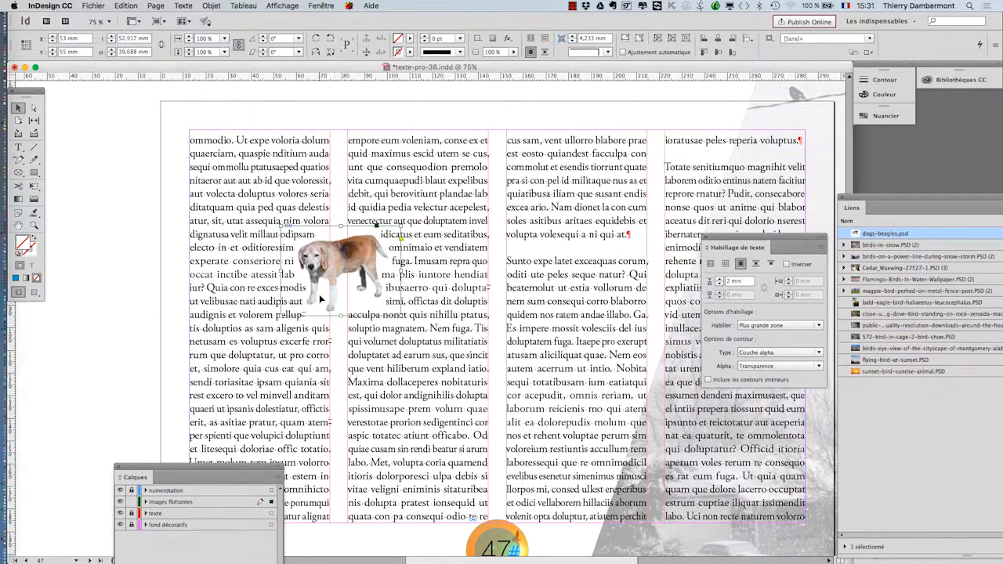
Step: Set the dog's wrap to Côtés gauche et droit and scale the picture up from its center to about 66 by 50 mm
scroll(388, 305, up, 2)
click(786, 325)
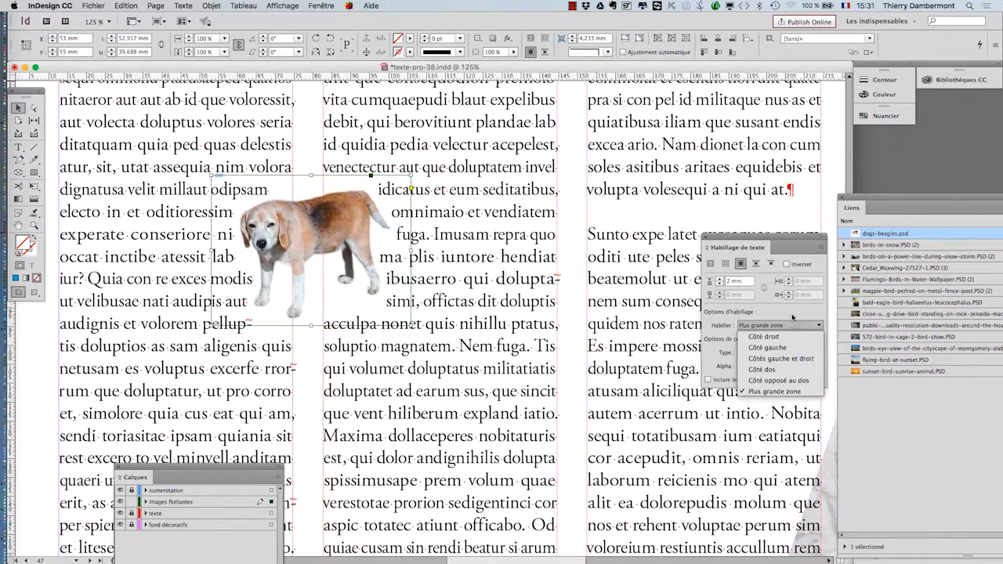
click(794, 359)
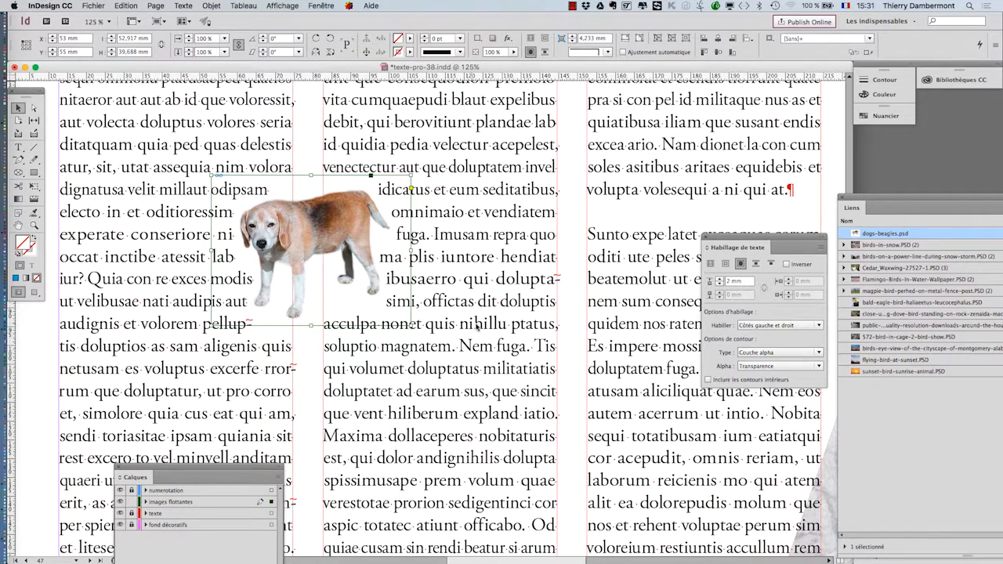
scroll(366, 298, up, 1)
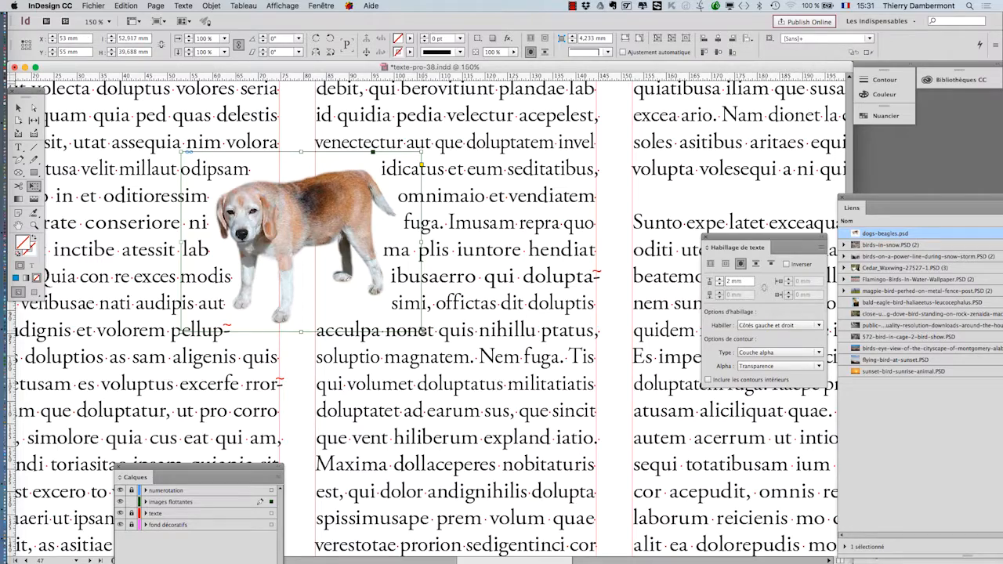
drag(423, 332, 459, 347)
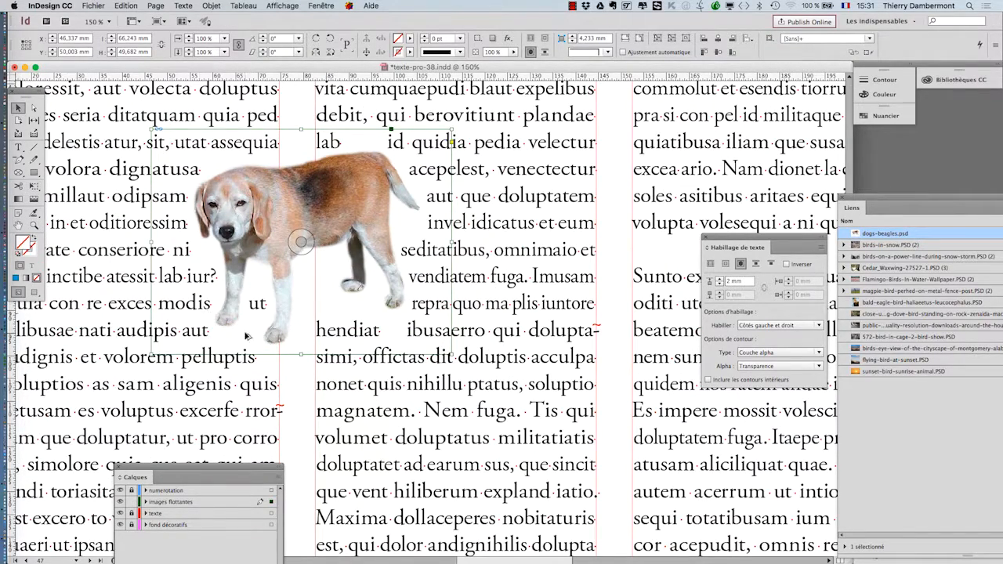
Step: Inspect the text between the dog's legs, and shift the picture between the first two columns to about X 39, Y 48 mm
super+click(248, 333)
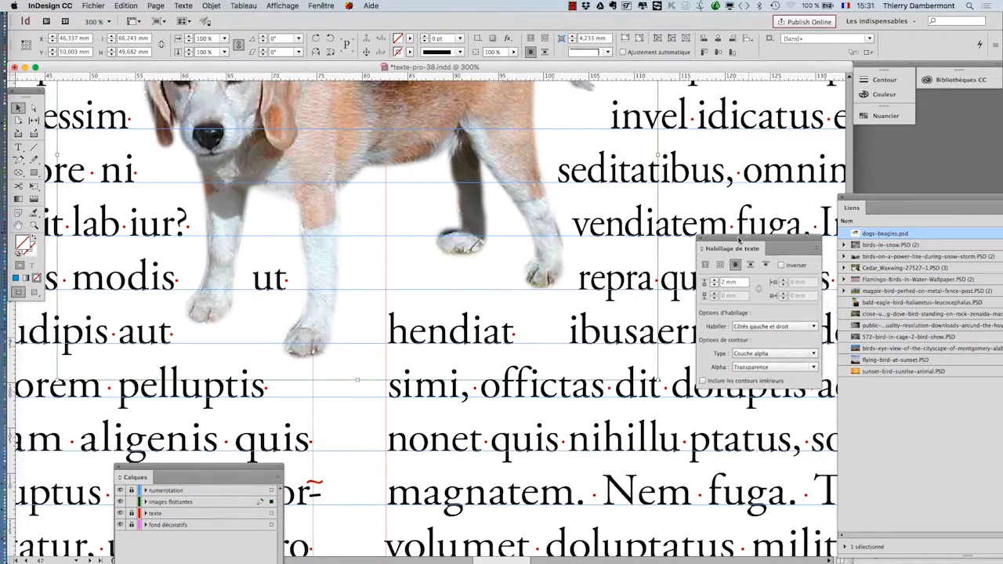
drag(766, 250, 407, 320)
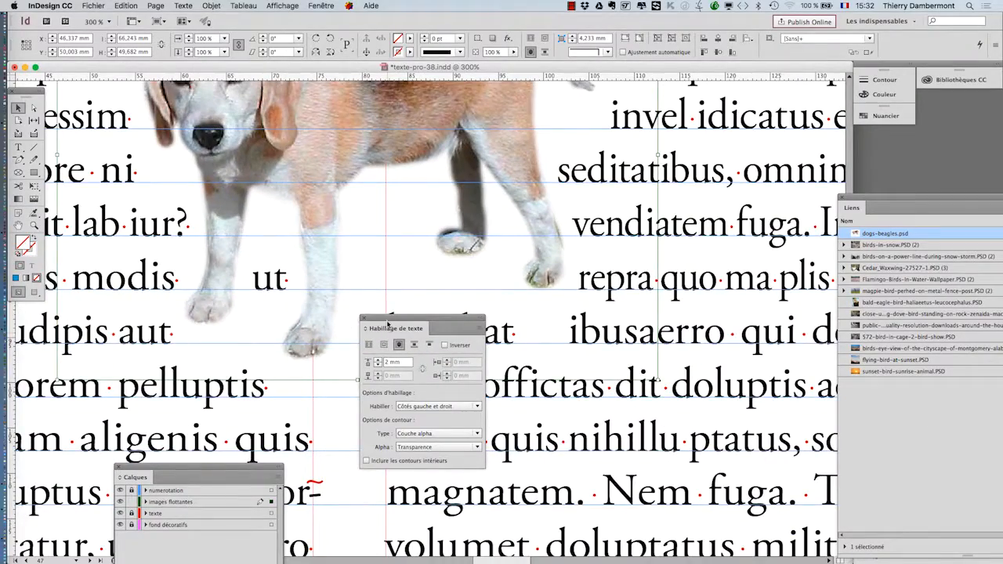
drag(387, 324, 576, 393)
key(super+minus)
drag(421, 186, 440, 266)
scroll(436, 271, down, 1)
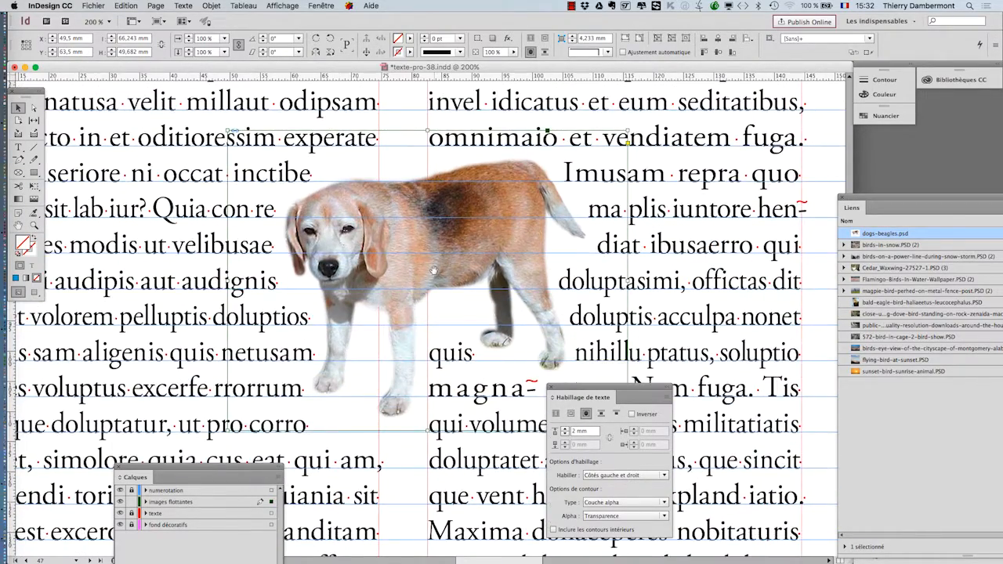
key(super+minus)
drag(410, 259, 381, 193)
key(super+minus)
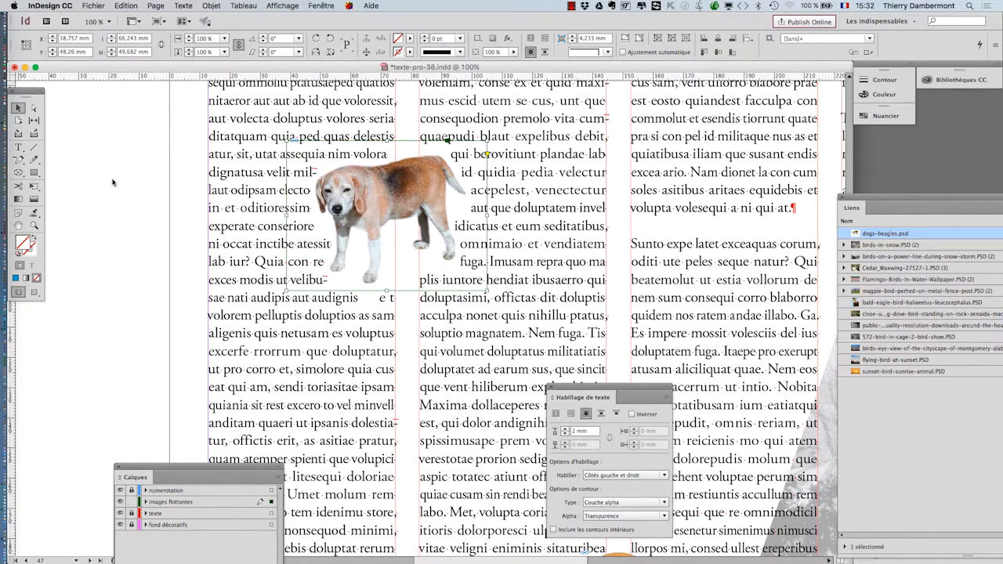
Step: Scale the dog up to about 91 by 68 mm and reposition it between the first two columns at about X 27, Y 42 mm
click(34, 185)
drag(486, 291, 523, 316)
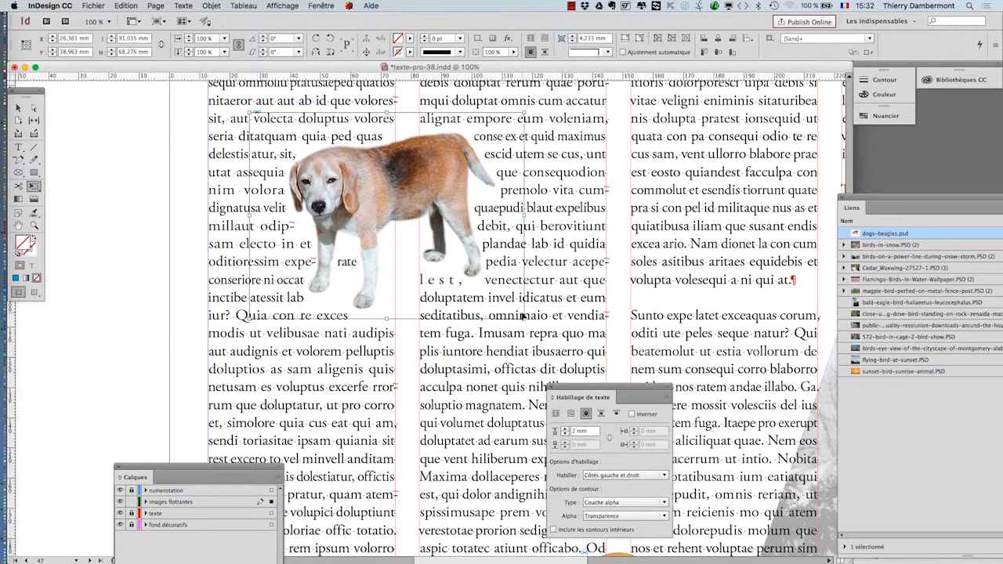
click(19, 107)
mouse_move(430, 182)
mouse_down()
mouse_move(443, 214)
mouse_move(426, 191)
mouse_up()
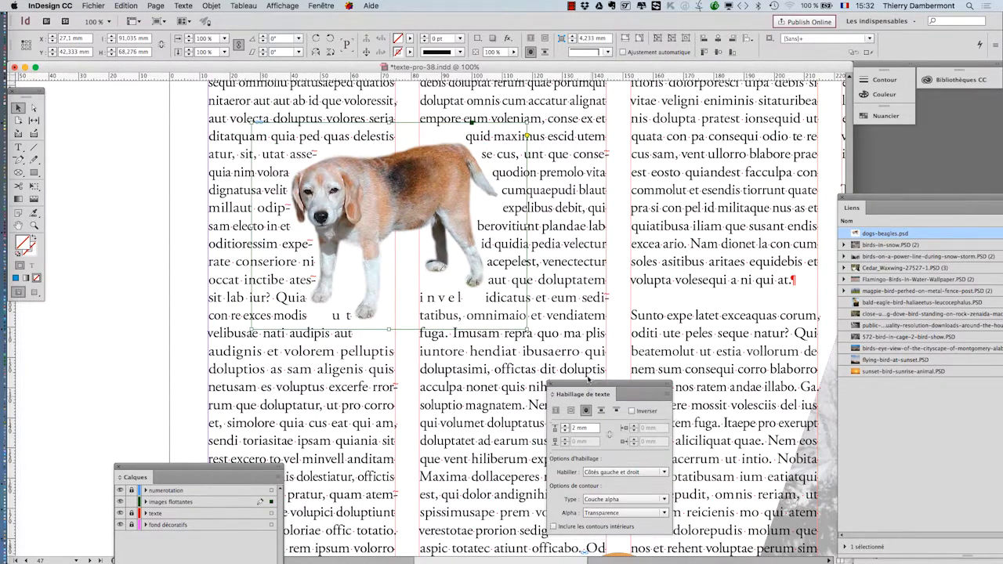
Step: Set the enlarged dog's text wrap to Plus grande zone and move the wrap settings aside
drag(592, 398, 437, 329)
click(466, 417)
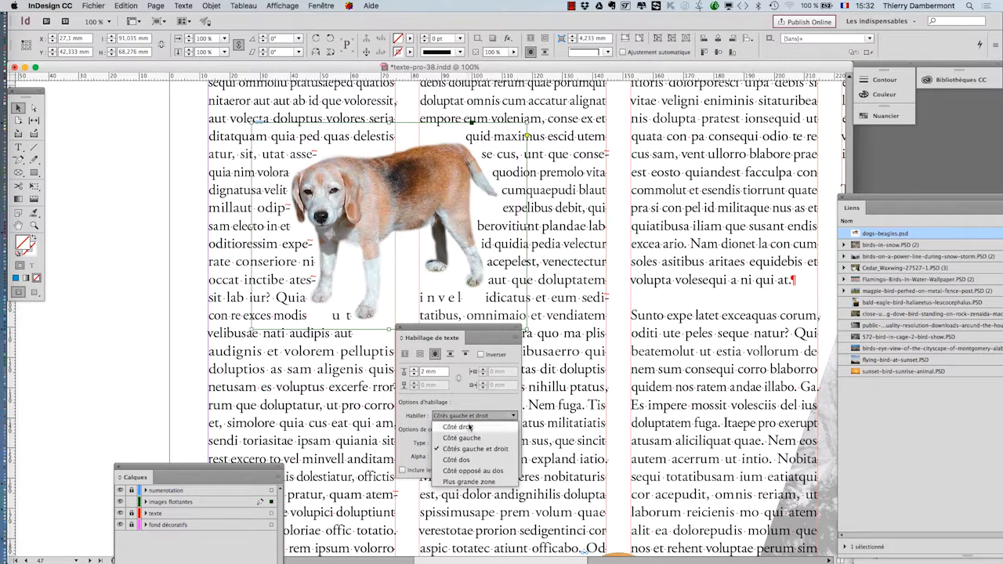
click(484, 483)
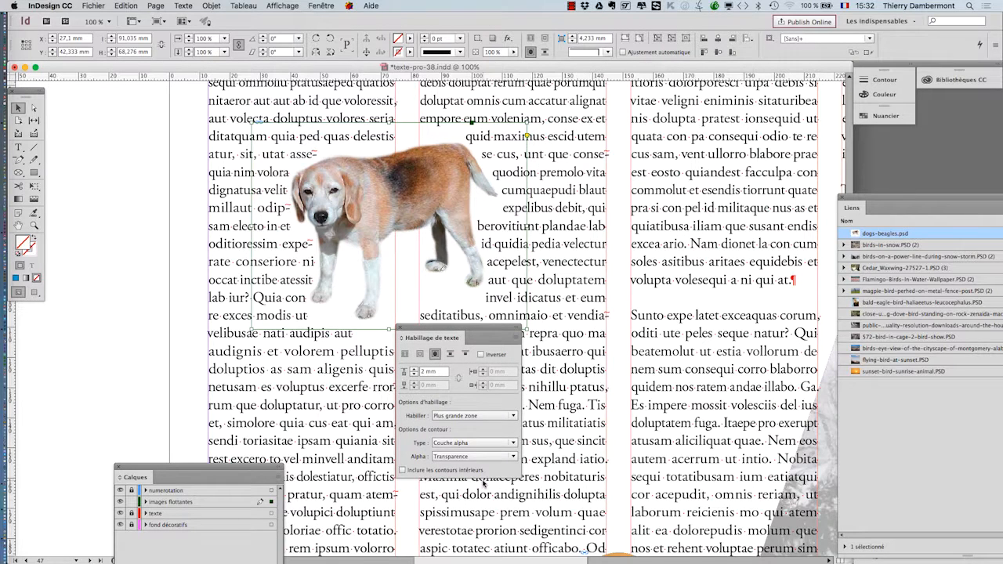
drag(418, 333, 653, 336)
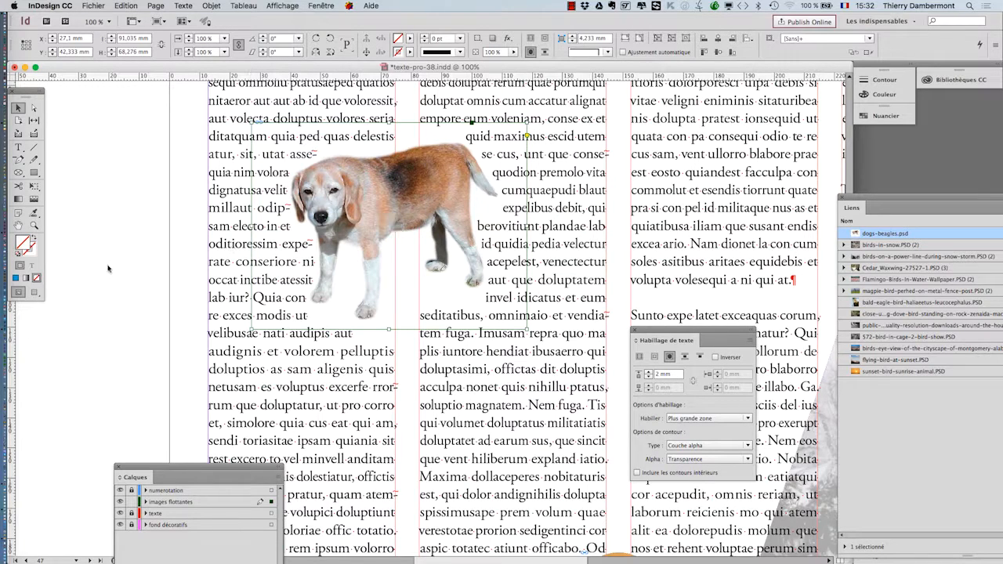
Step: Show the page in preview mode and increase the dog picture's text wrap offset to 4 mm
click(34, 291)
click(178, 386)
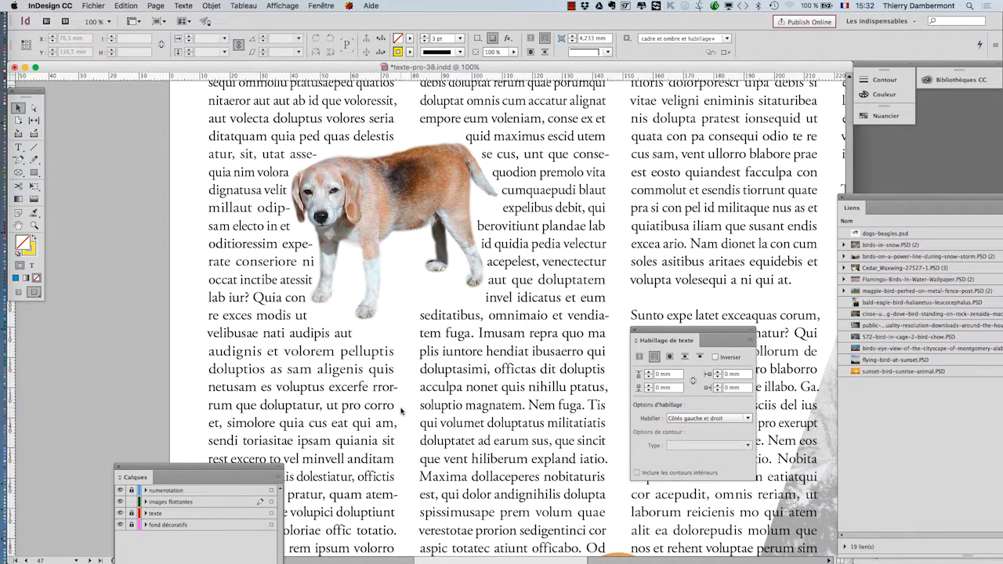
key(super+minus)
click(408, 233)
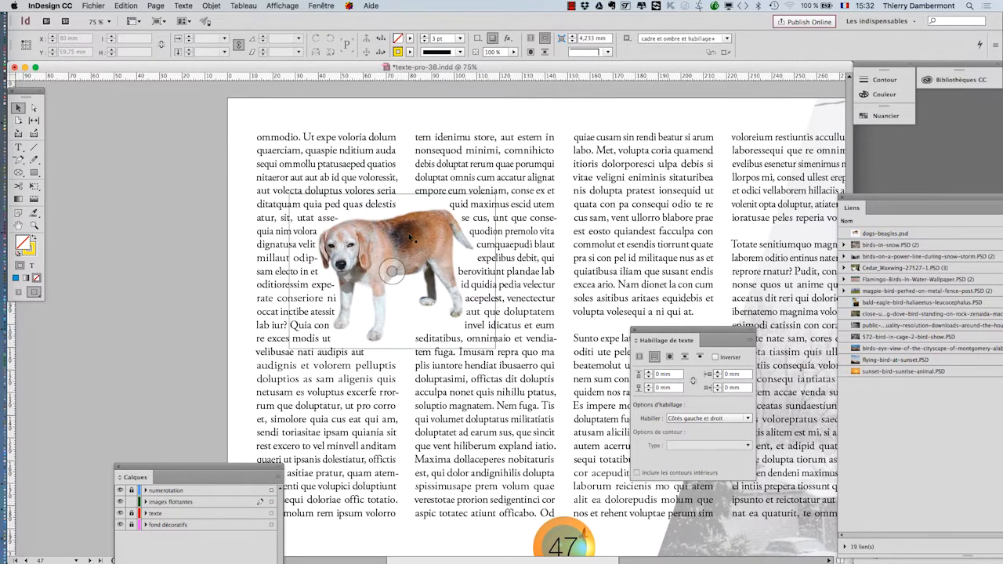
click(647, 373)
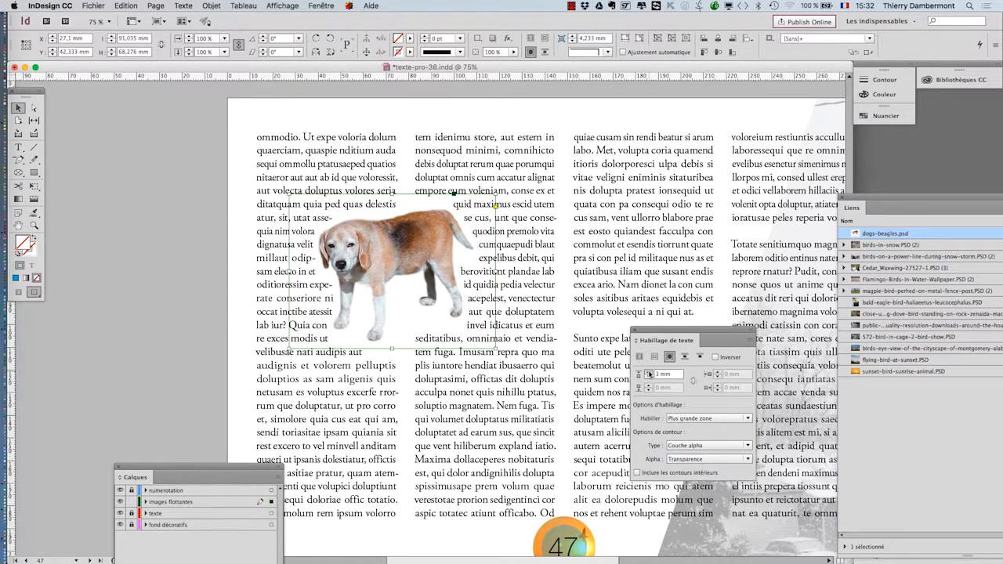
click(648, 374)
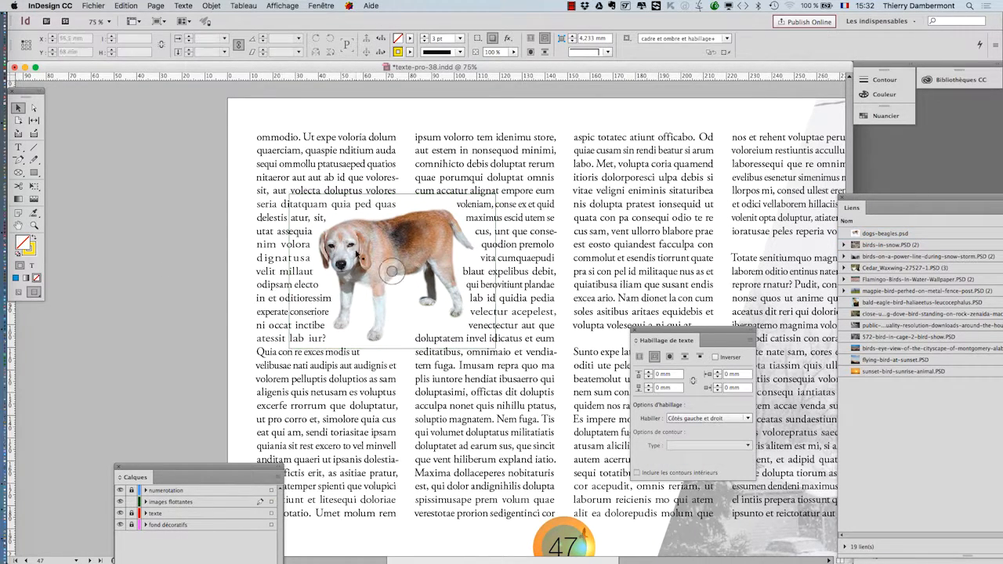
Step: Scale the dog picture down from its center to about 71 by 53 mm with Free Transform and deselect it
key(e)
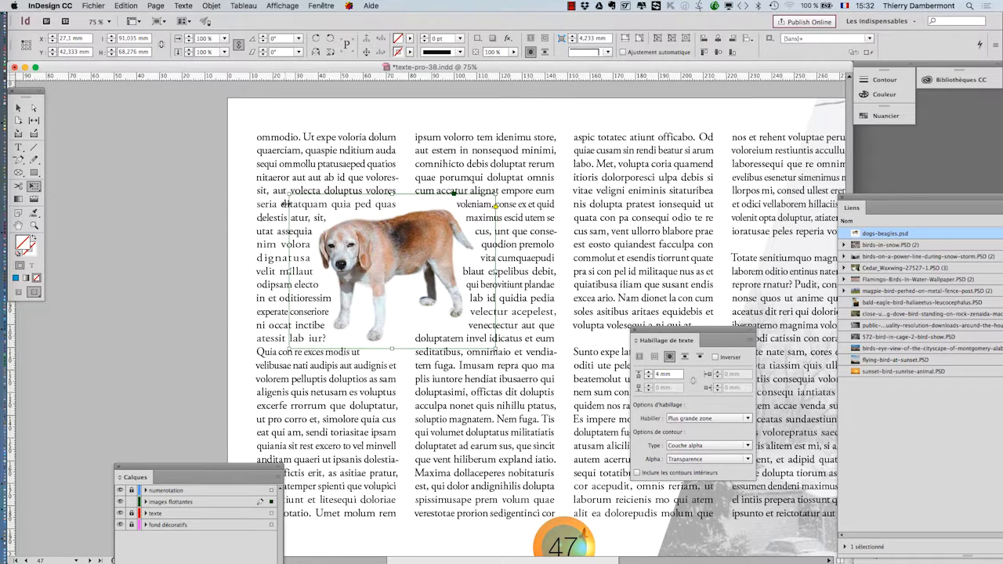
drag(289, 193, 309, 210)
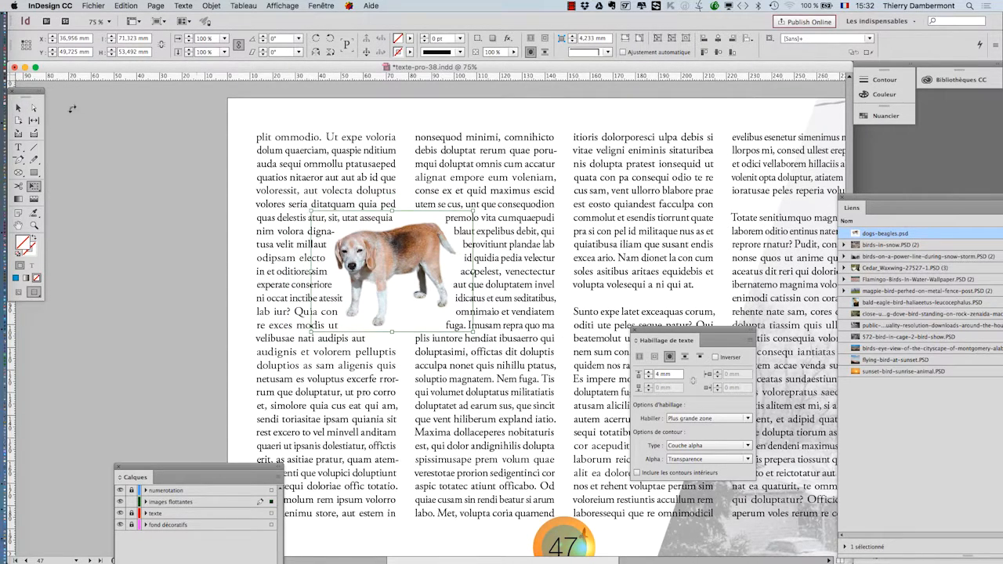
click(18, 108)
click(400, 366)
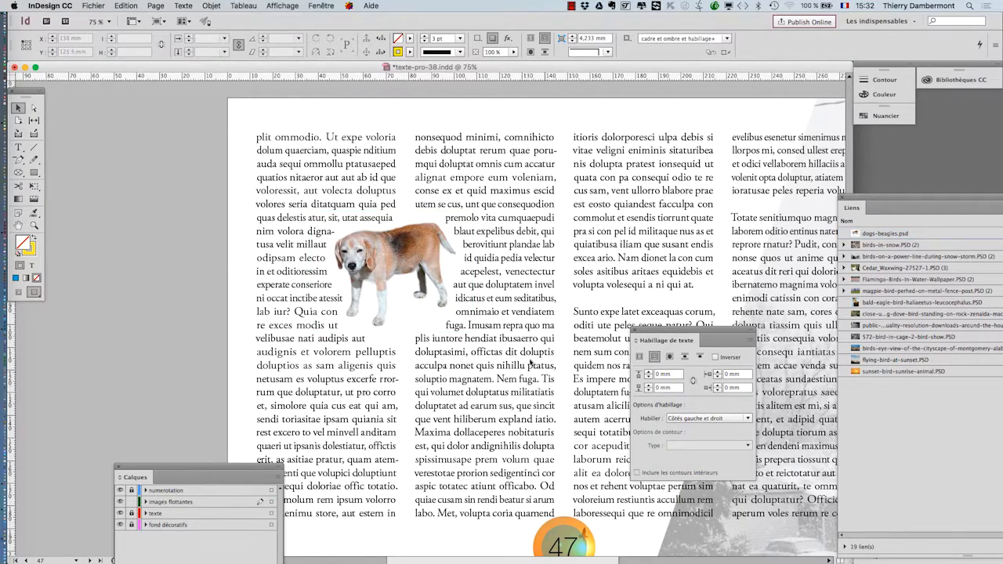
scroll(531, 365, right, 3)
scroll(531, 365, down, 1)
Step: Switch to Photoshop and add a Courbes adjustment layer above the cut-out dog
key(super+Tab)
key(super+Tab)
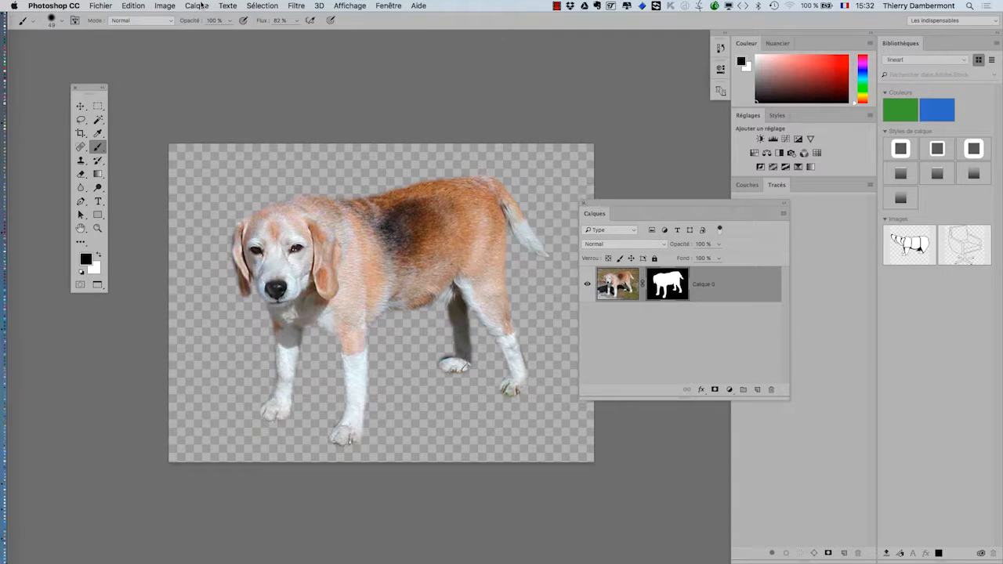
click(196, 5)
mouse_move(235, 136)
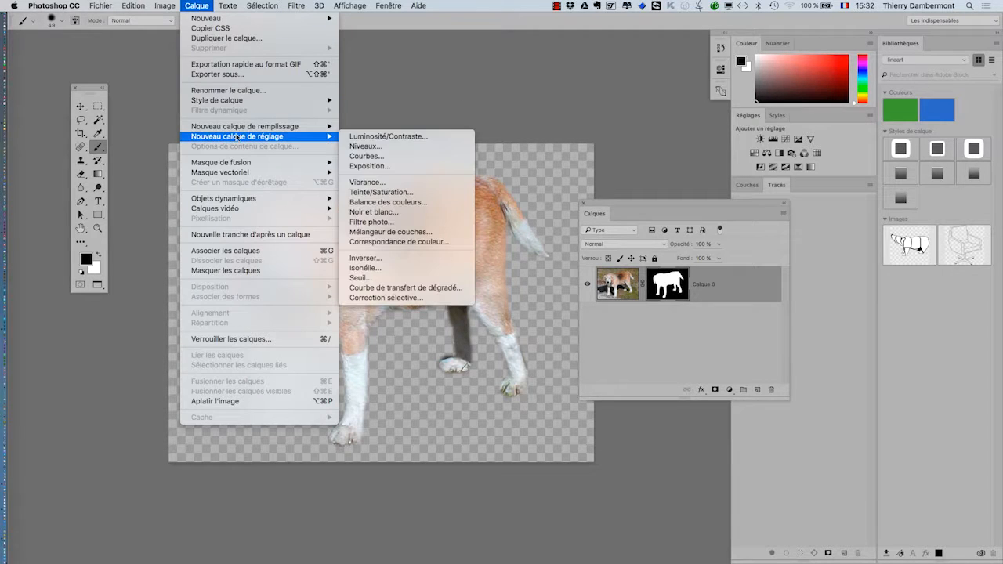
click(431, 156)
click(605, 285)
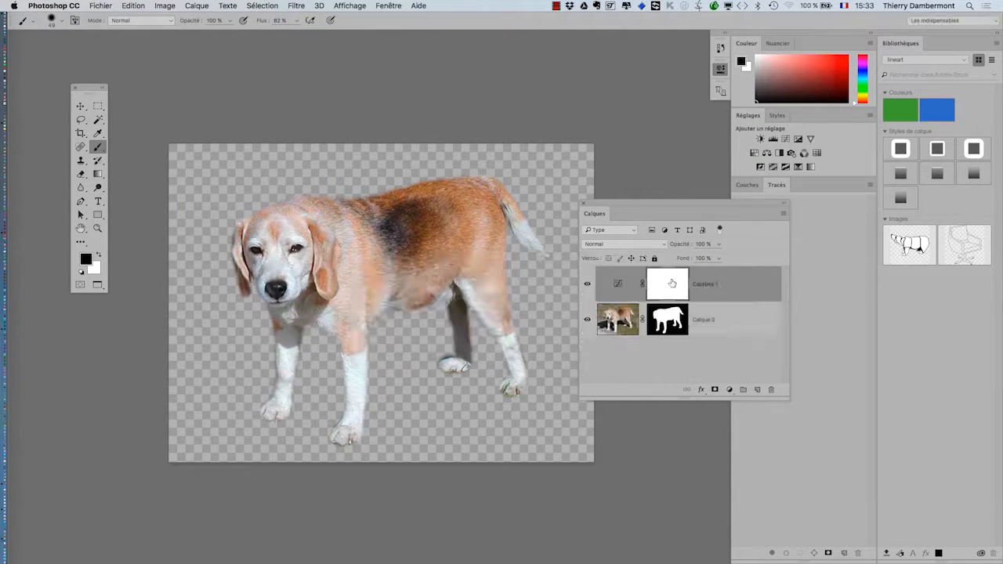
Step: Float the curve settings over the image and shape the RGB curve with shadow, midtone and highlight points below the diagonal to darken the dog
click(620, 284)
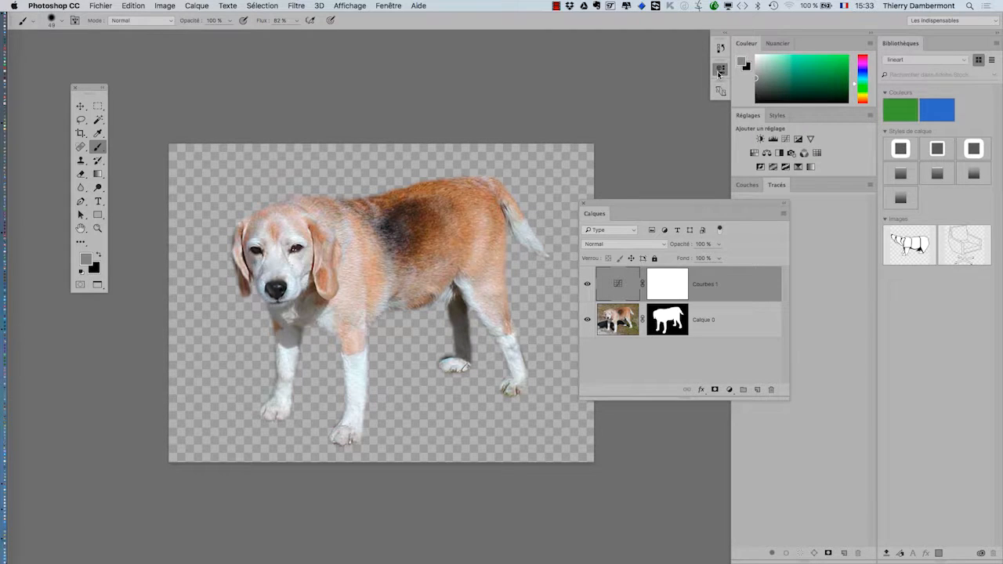
drag(719, 73, 277, 133)
click(447, 73)
drag(277, 70, 616, 62)
drag(672, 159, 671, 147)
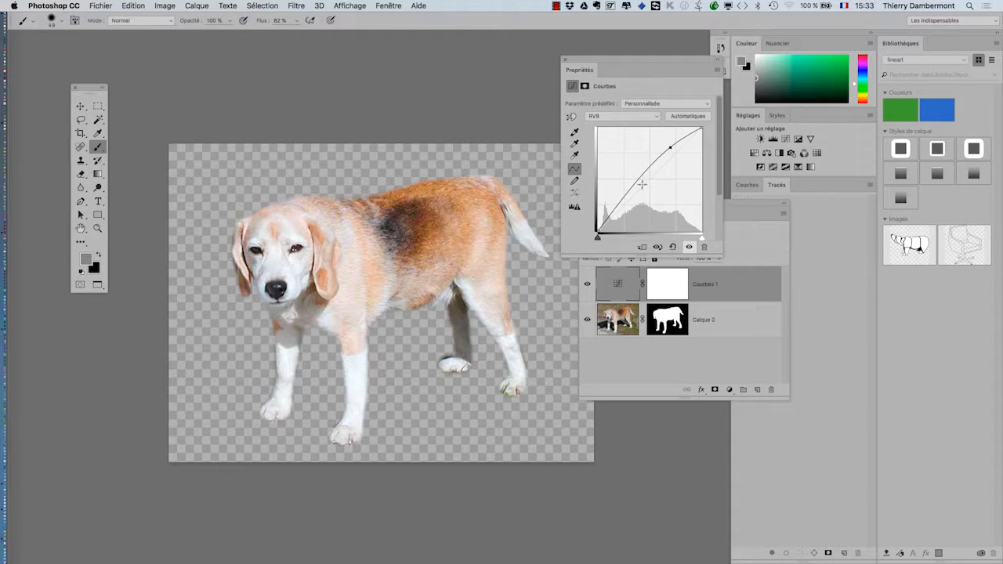
drag(641, 183, 617, 210)
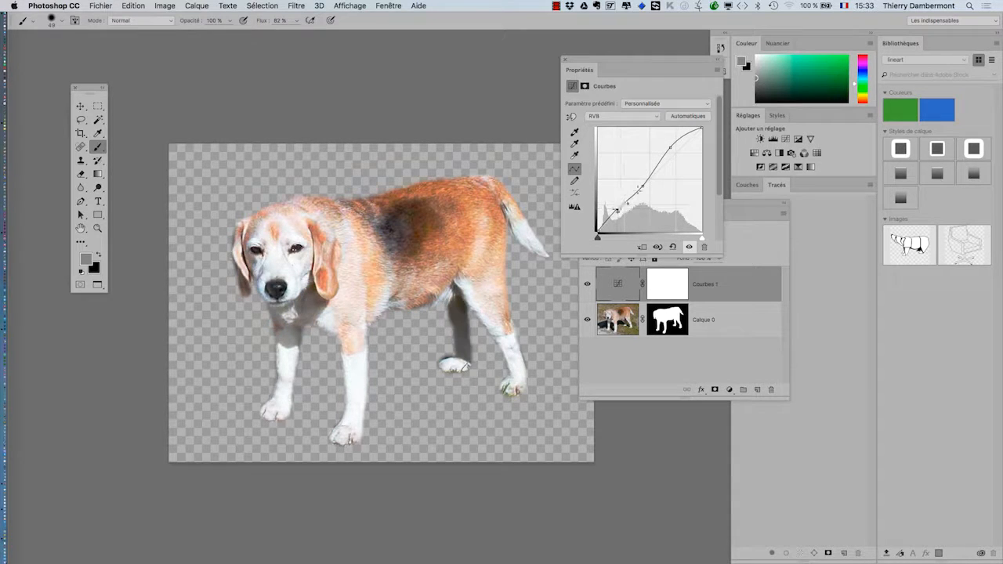
drag(671, 142, 675, 156)
drag(643, 186, 621, 218)
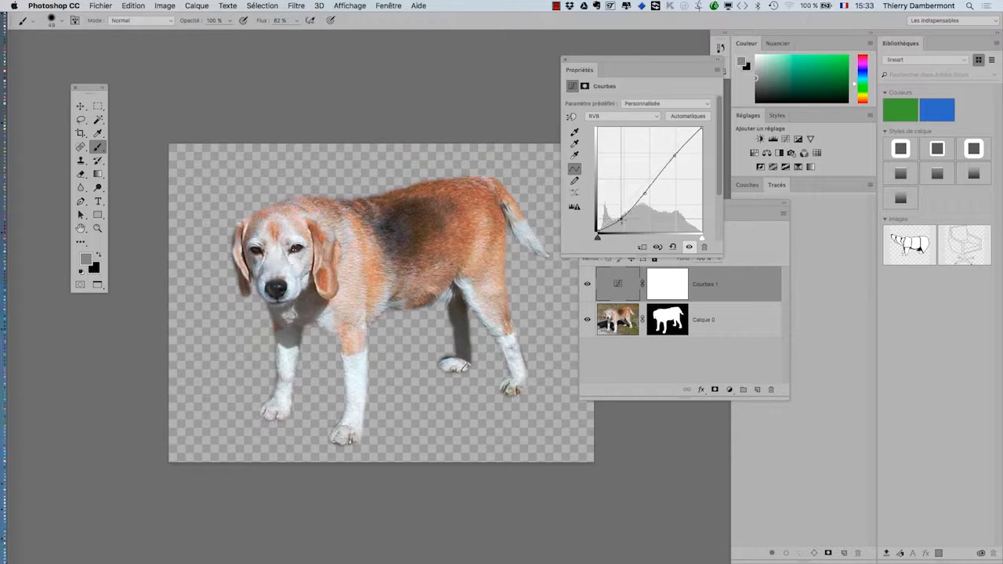
drag(675, 156, 677, 163)
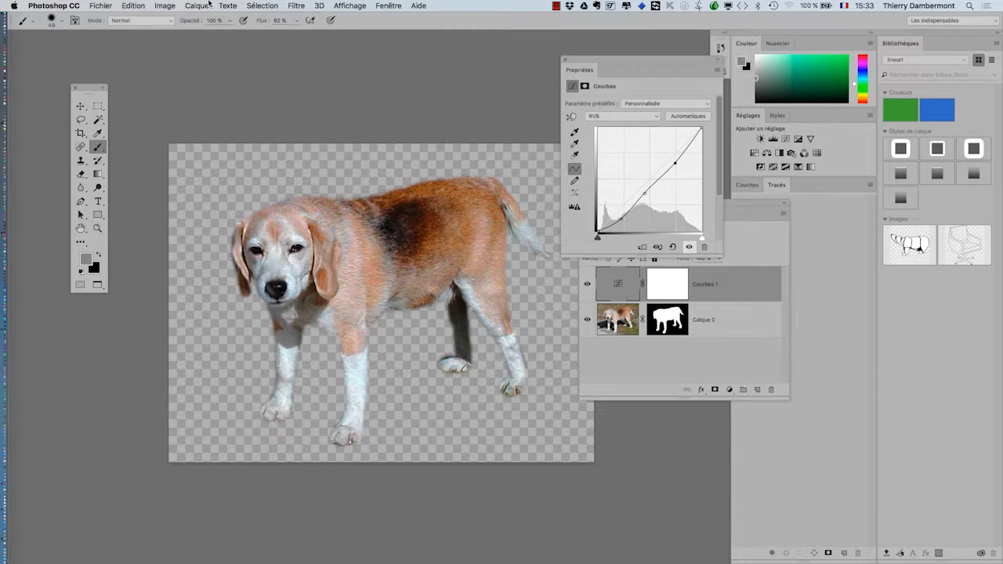
Step: Add a second Courbes adjustment layer and pull down the middle of its Rouge channel curve
click(209, 5)
mouse_move(245, 138)
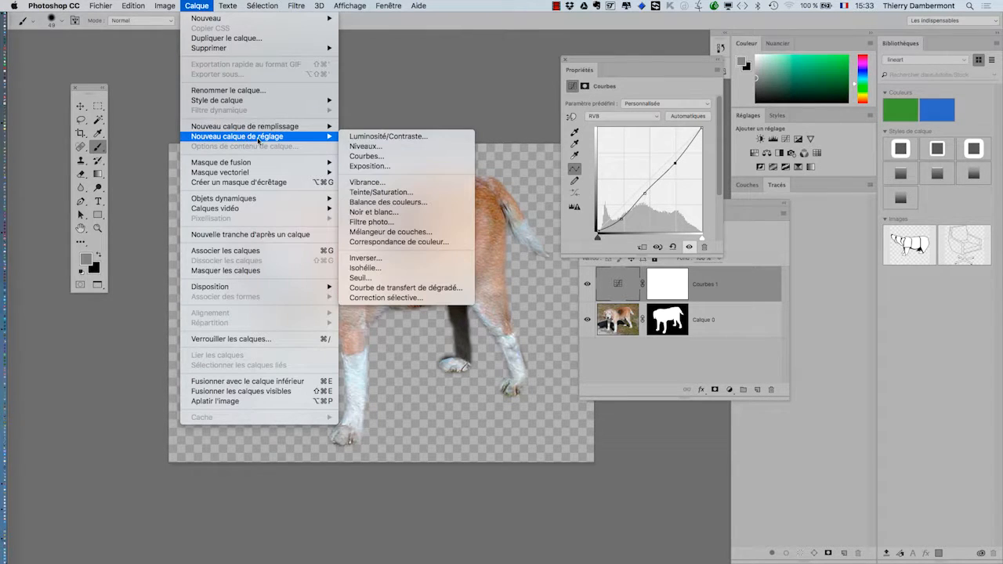
click(386, 157)
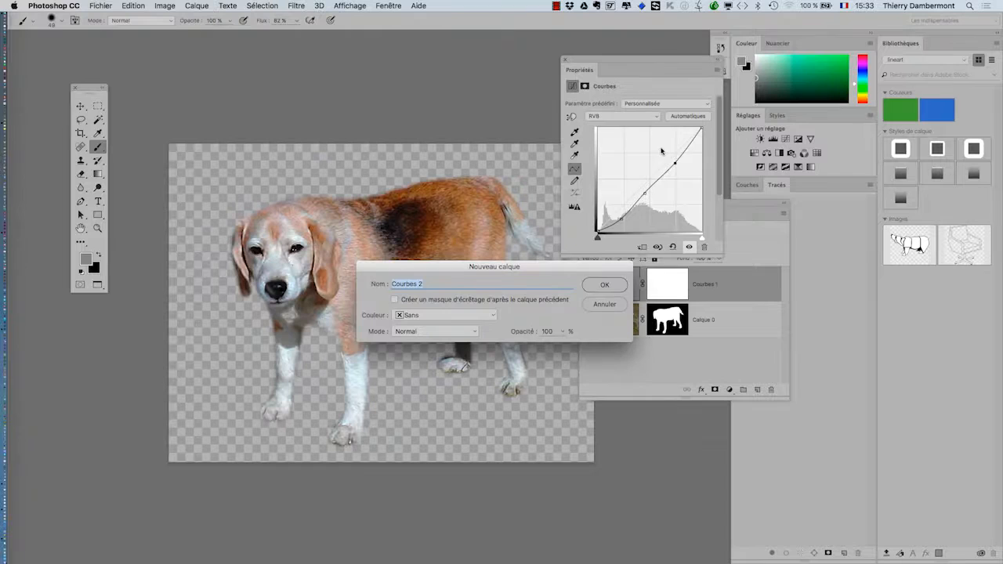
click(604, 284)
click(613, 119)
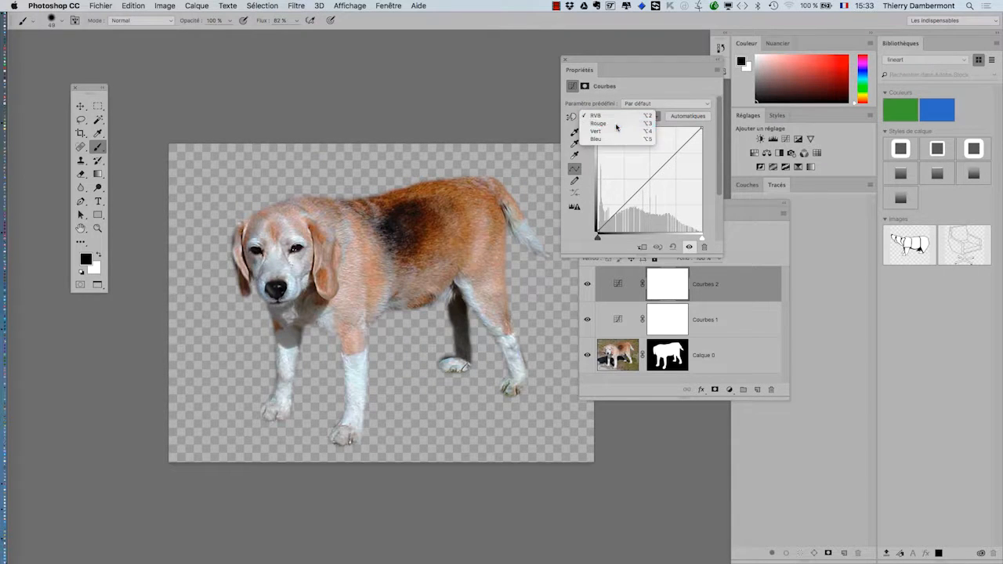
click(608, 127)
click(651, 171)
mouse_move(651, 172)
mouse_down()
mouse_move(647, 163)
mouse_move(657, 184)
mouse_up()
Step: Pull down the midtones of the Bleu and Vert channel curves on the second Courbes layer
click(614, 118)
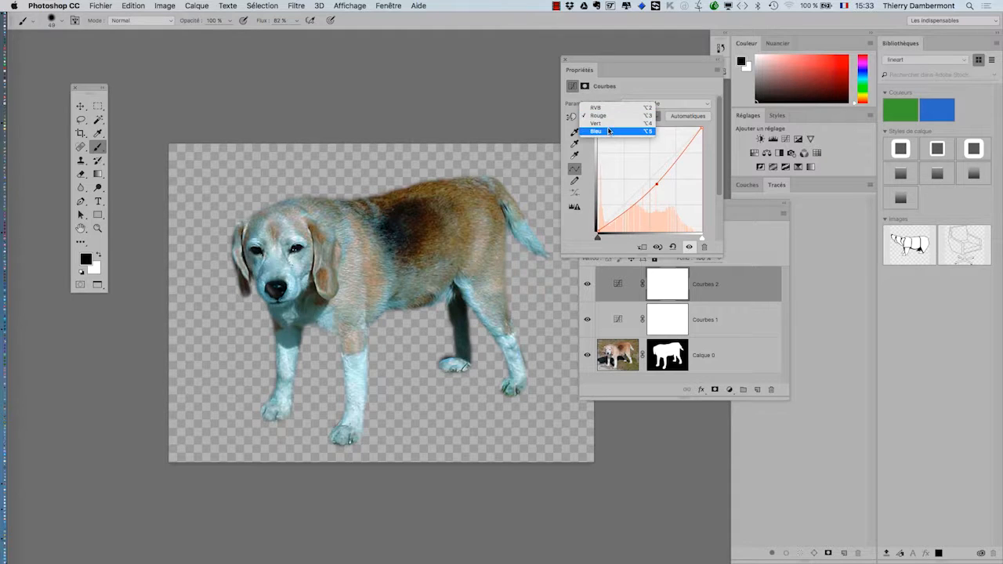
click(609, 132)
drag(651, 177, 654, 188)
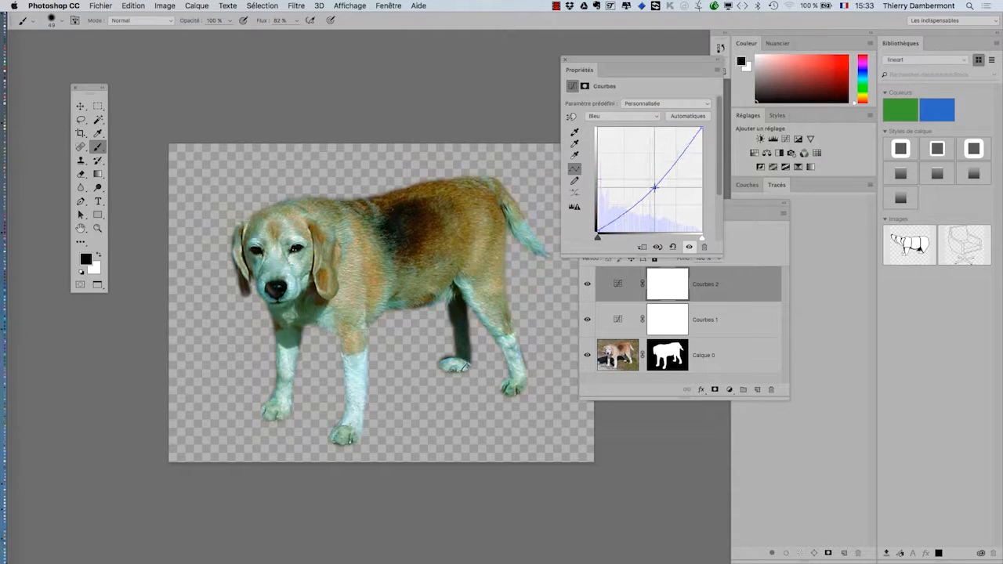
click(622, 118)
click(604, 107)
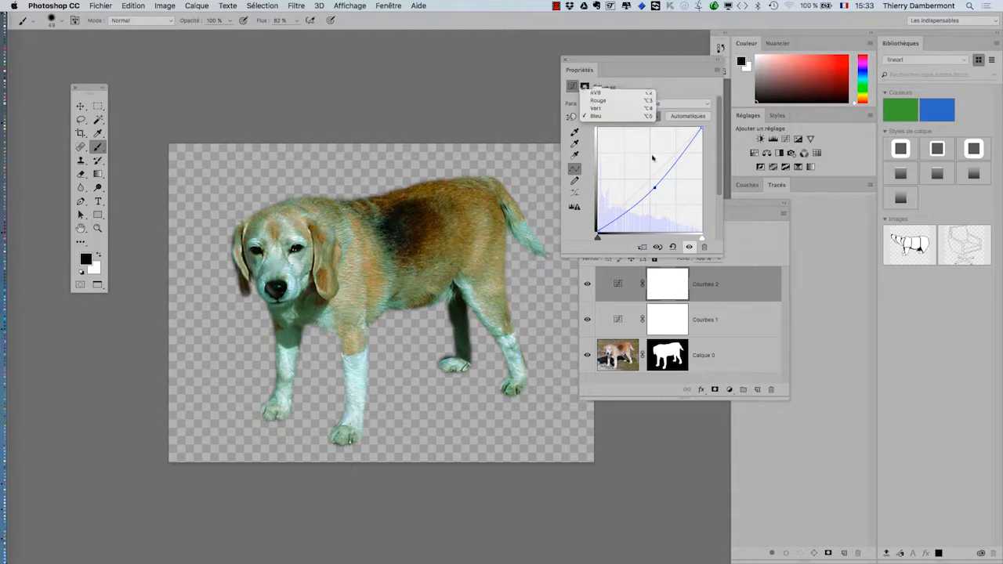
drag(655, 175, 658, 187)
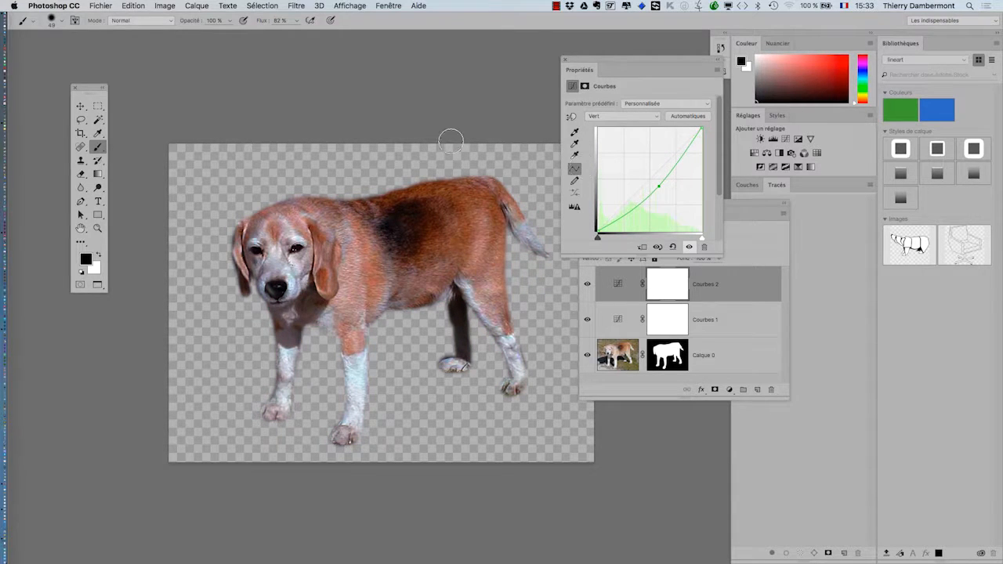
Step: Save the recolored PSD, then switch to InDesign and inspect the placed dog up close
click(97, 6)
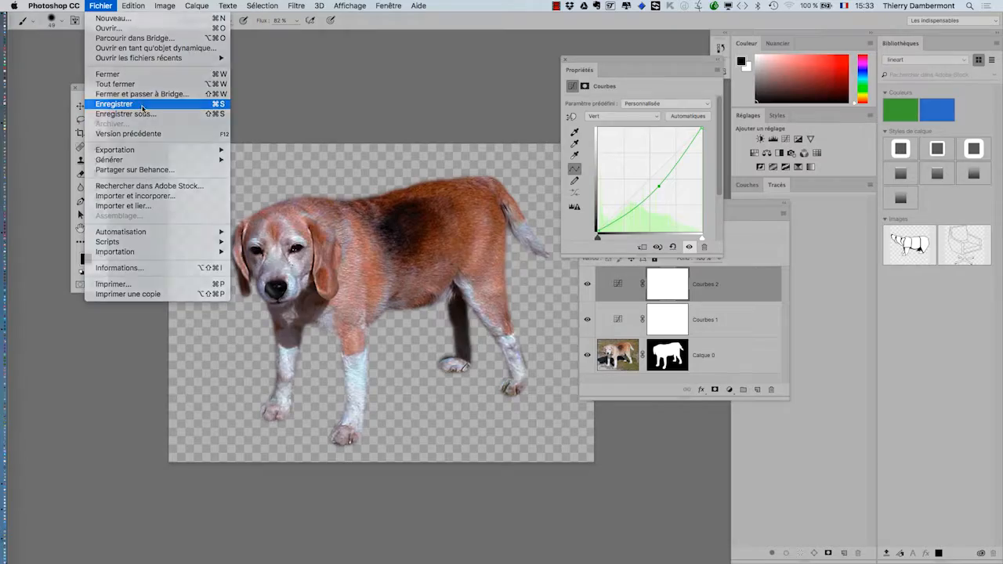
key(super+Tab)
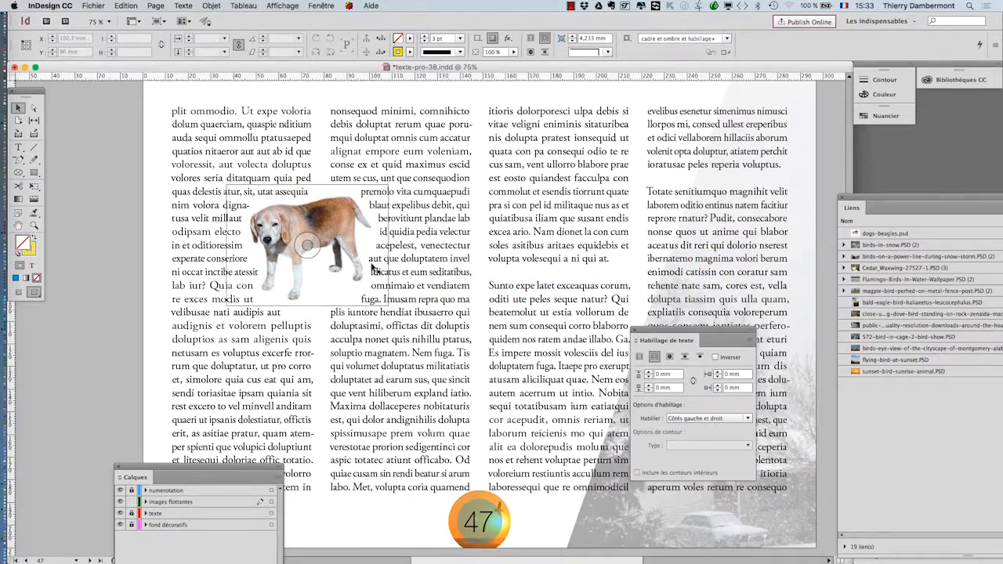
scroll(348, 246, up, 5)
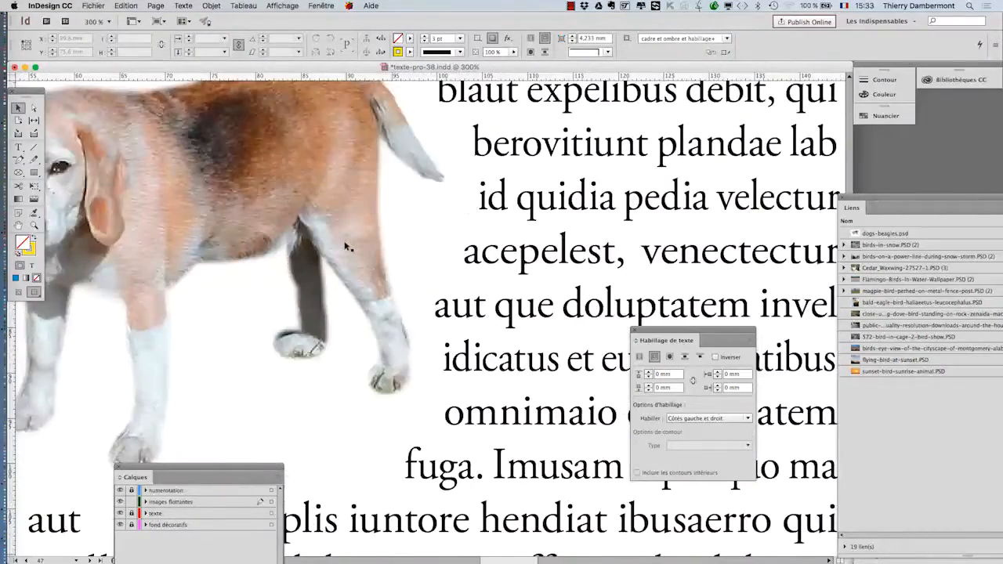
scroll(345, 240, down, 3)
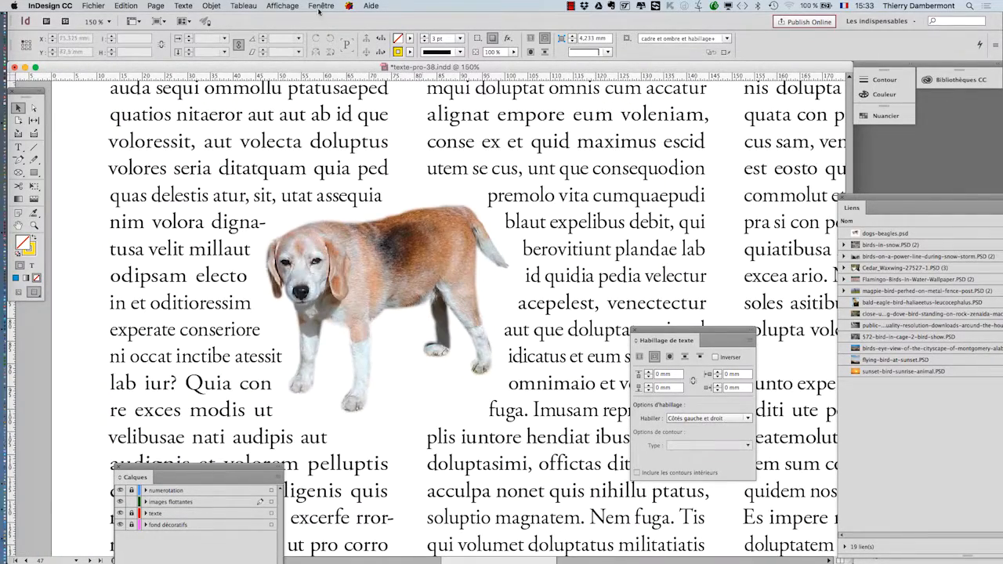
Step: Bring the list of links over the page, enlarge it, and update the dogs-beagles.psd link
click(320, 7)
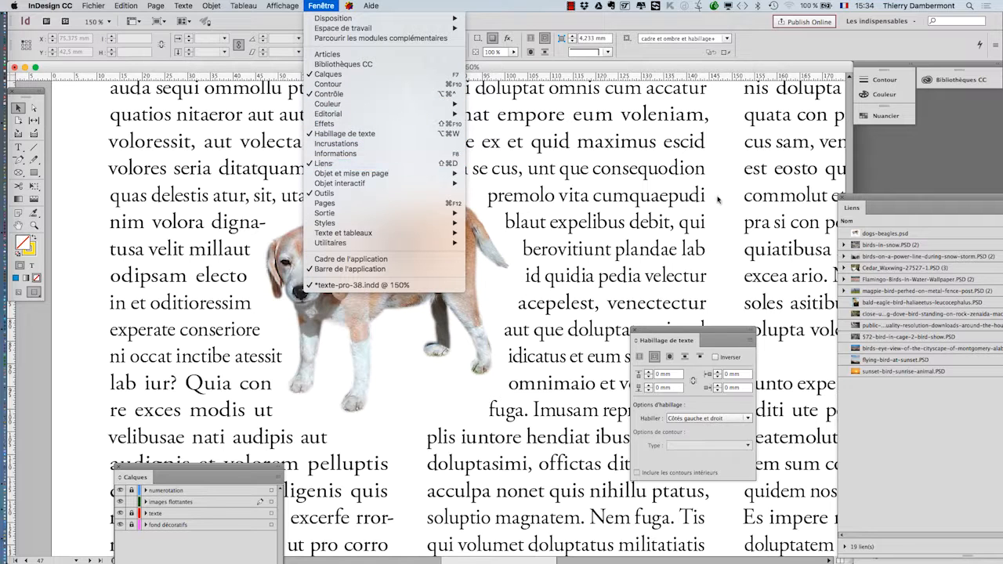
drag(858, 207, 602, 138)
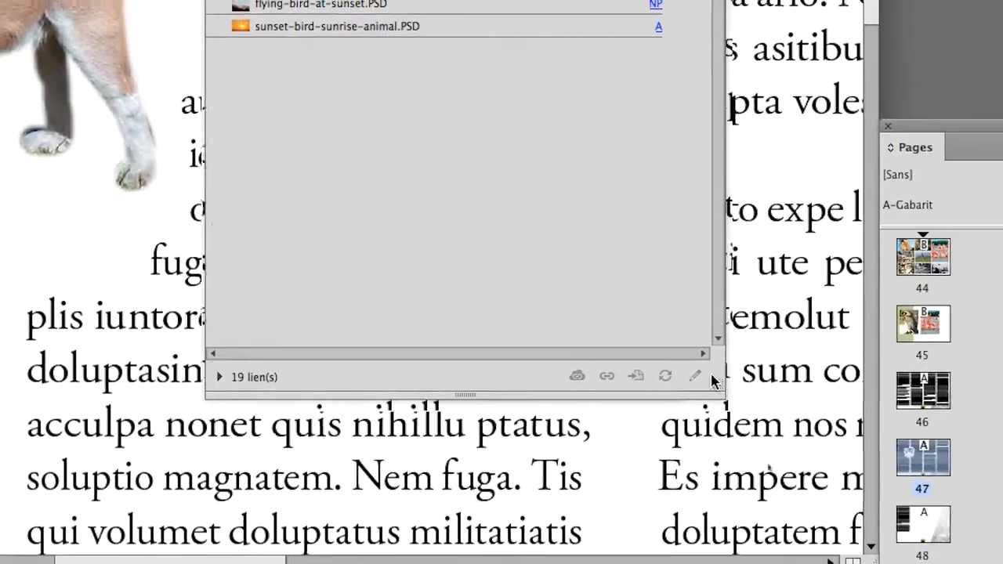
drag(715, 378, 550, 163)
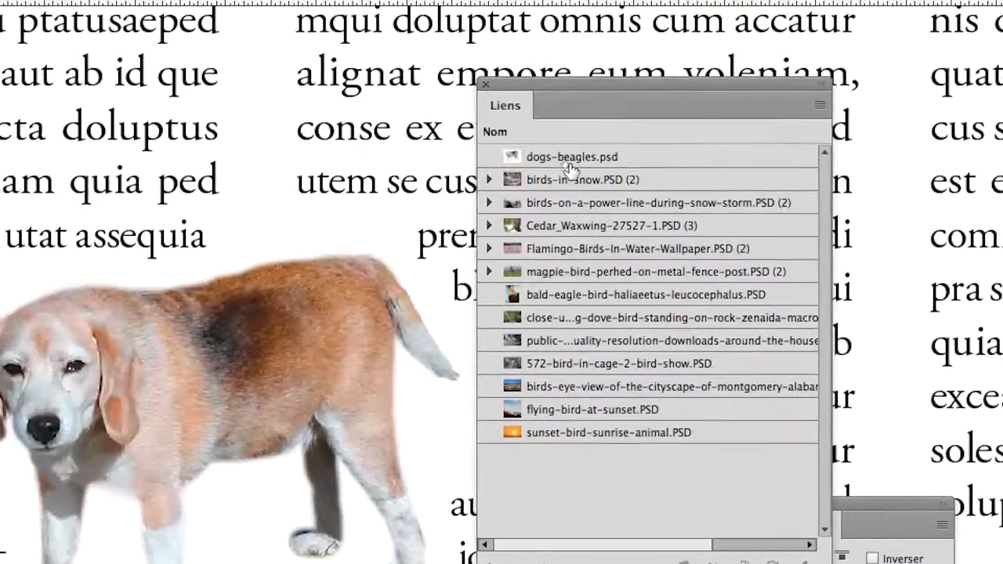
click(570, 165)
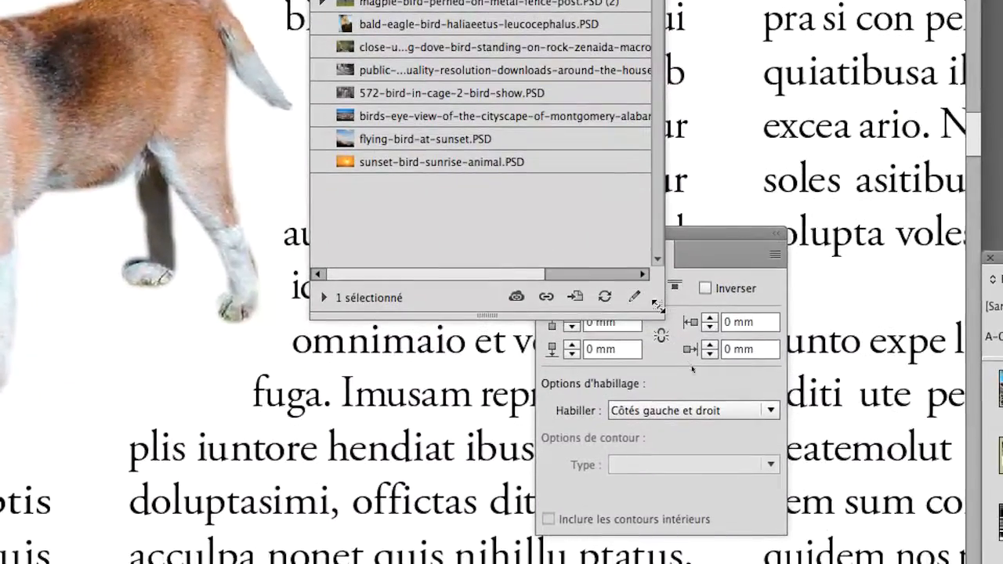
drag(660, 318, 809, 278)
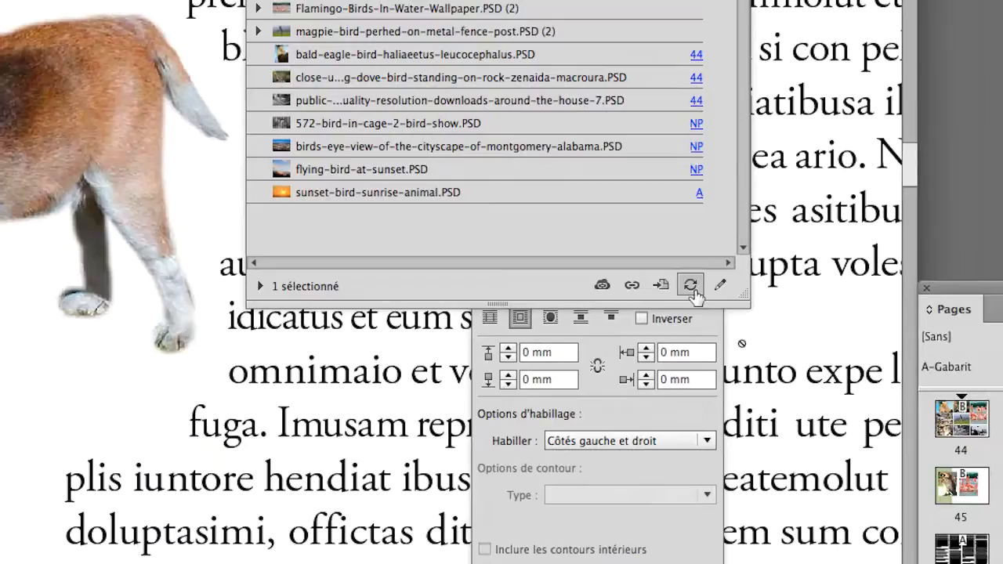
click(690, 287)
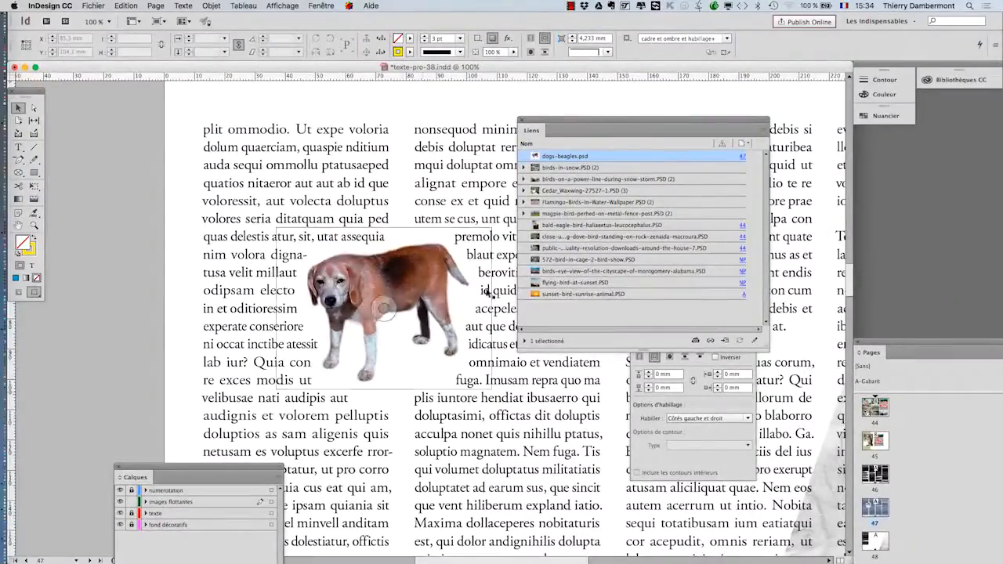
Step: Switch to Photoshop, select the Courbes 1 layer, and raise the shadow, midtone and highlight points of its RVB curve
key(super+Tab)
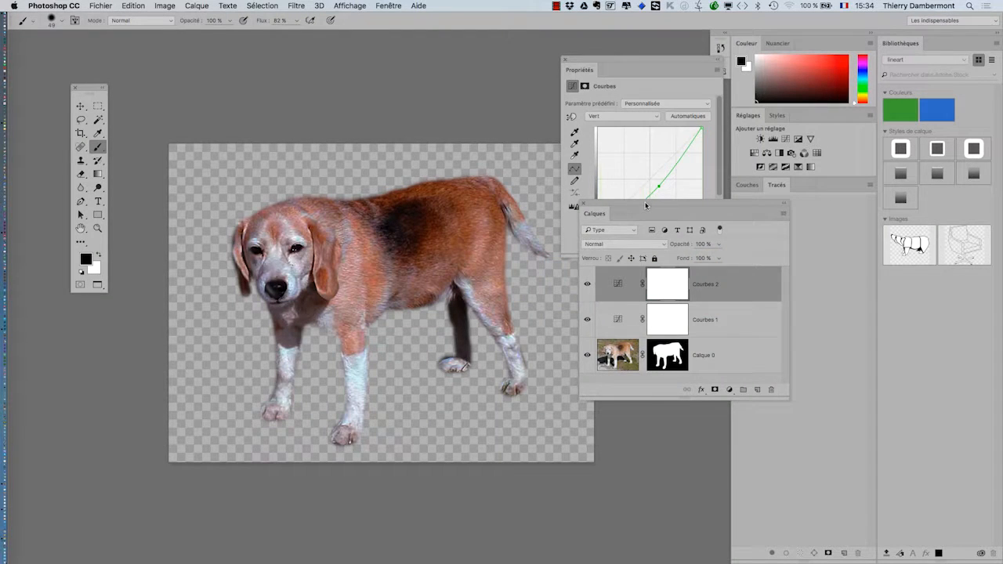
drag(646, 205, 665, 206)
click(639, 321)
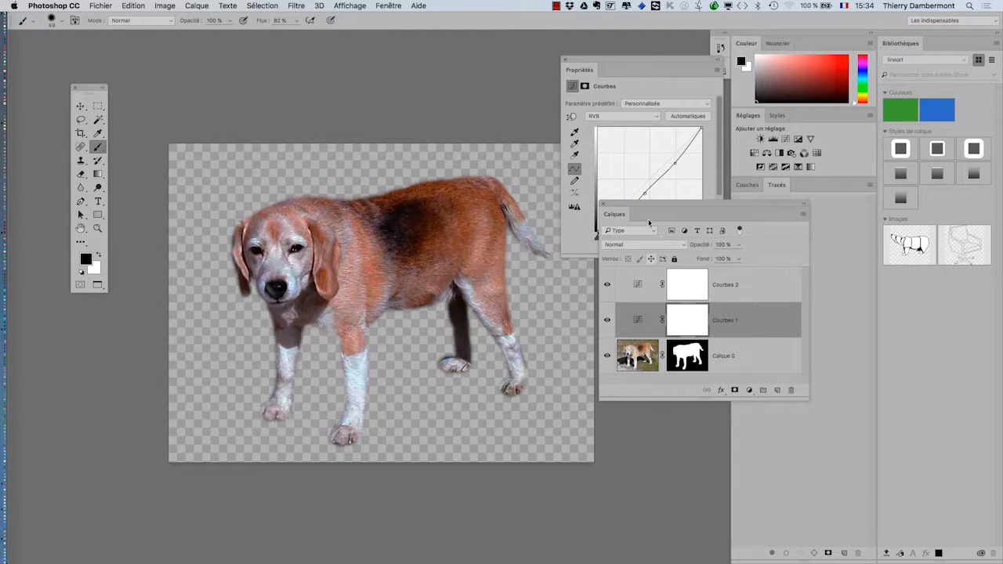
drag(639, 206, 627, 300)
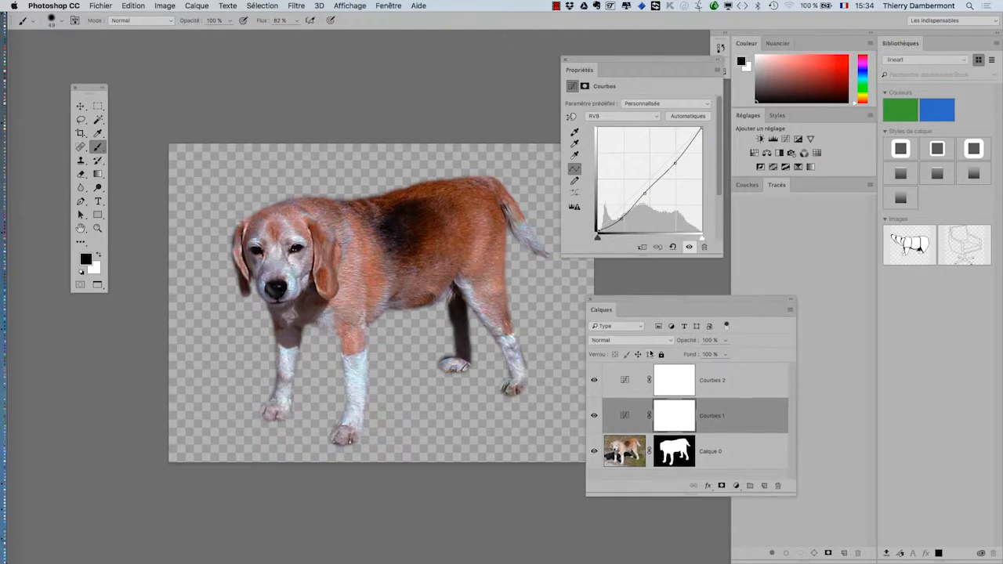
drag(647, 193, 641, 182)
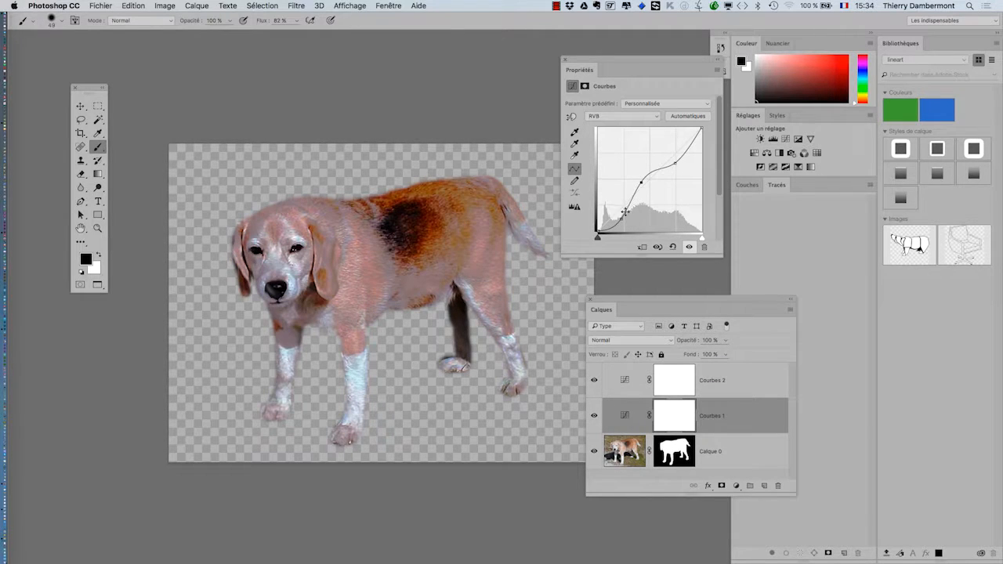
drag(622, 217, 607, 208)
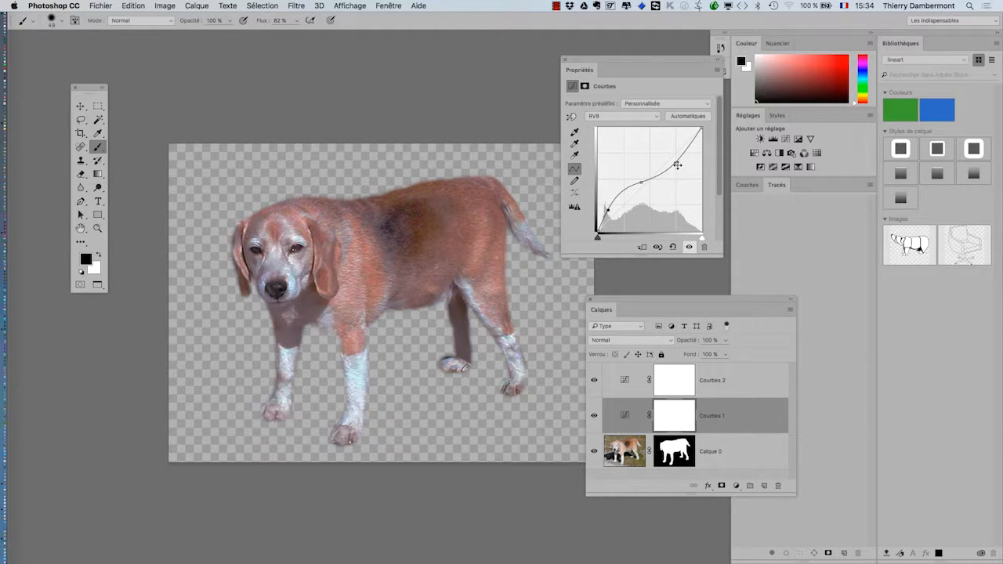
mouse_move(677, 165)
mouse_down()
mouse_move(672, 134)
mouse_move(668, 148)
mouse_up()
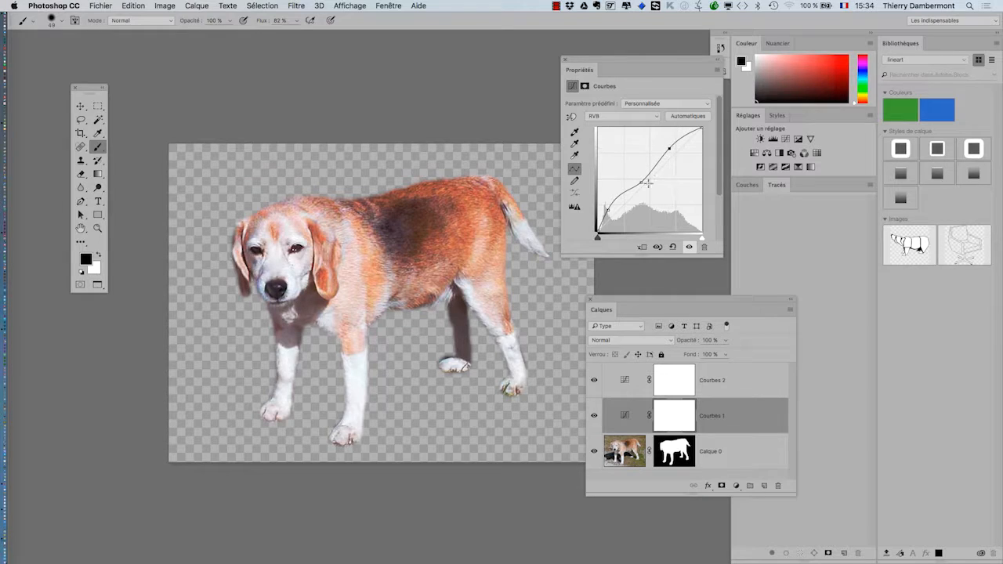
Step: Save the lightened PSD, then switch to InDesign and update the dogs-beagles.psd link
click(101, 5)
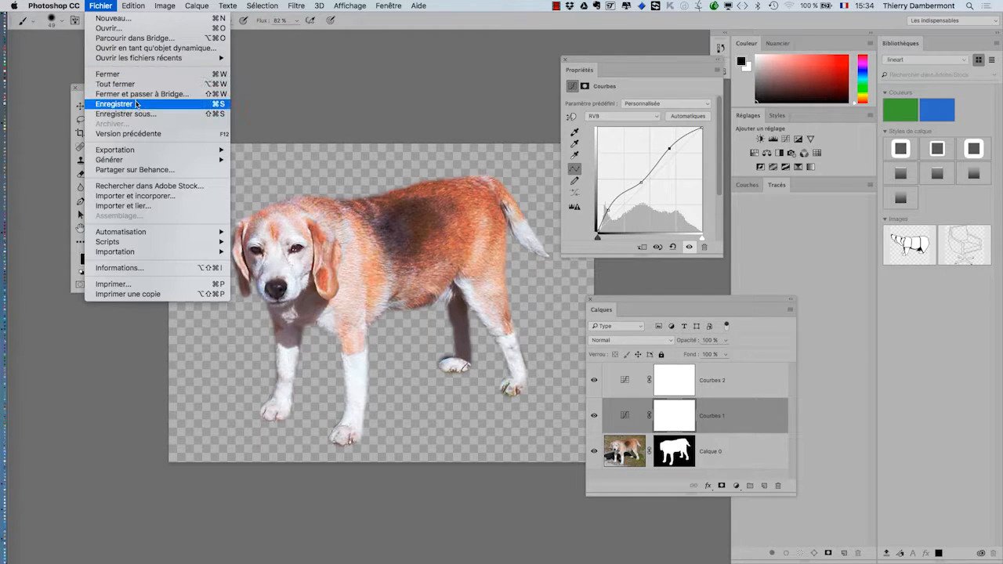
click(135, 103)
key(super+Tab)
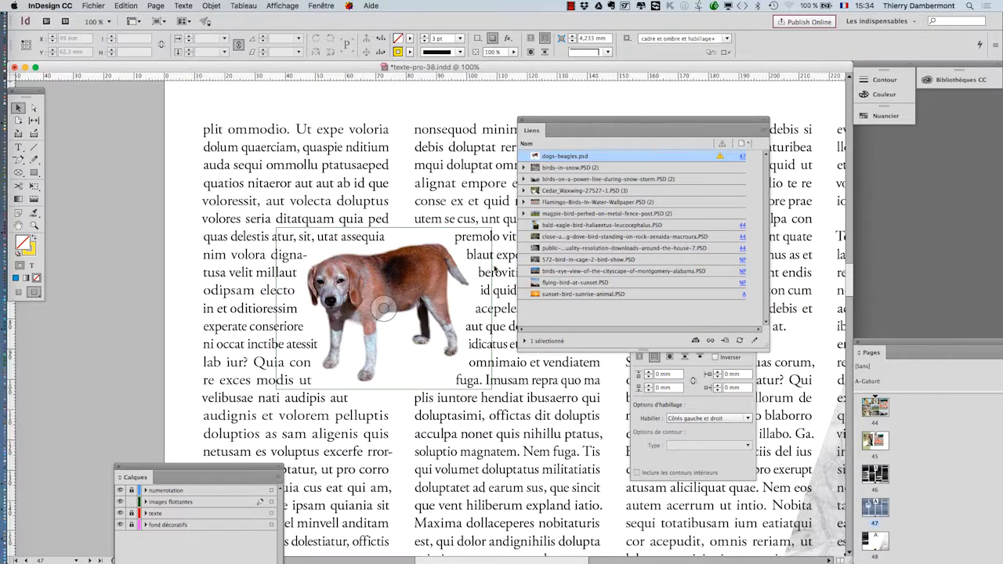
click(739, 340)
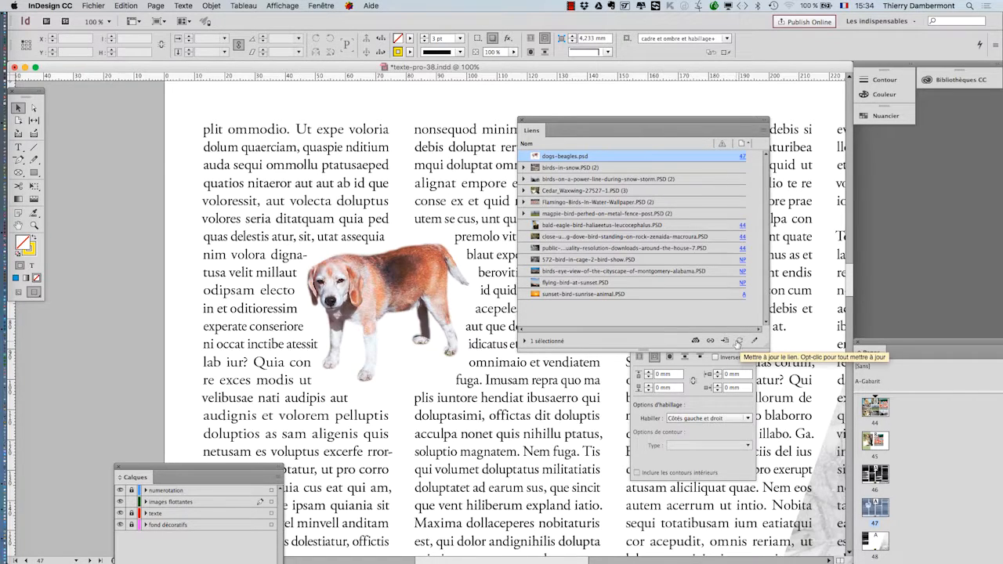
Step: Move the list of links off the page and save the document as a new version named texte-pro-39.indd
key(super+minus)
key(super+minus)
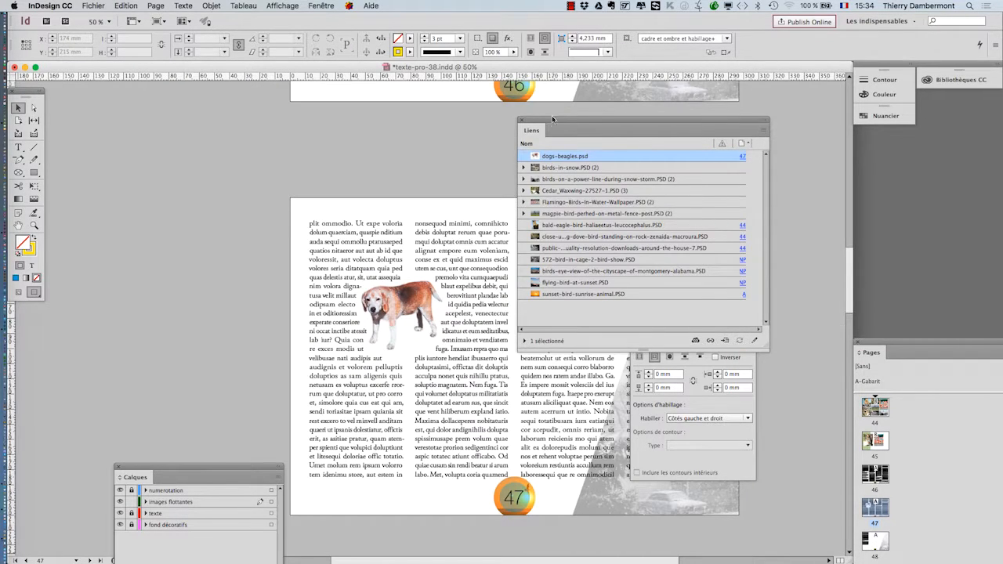
drag(552, 118, 737, 149)
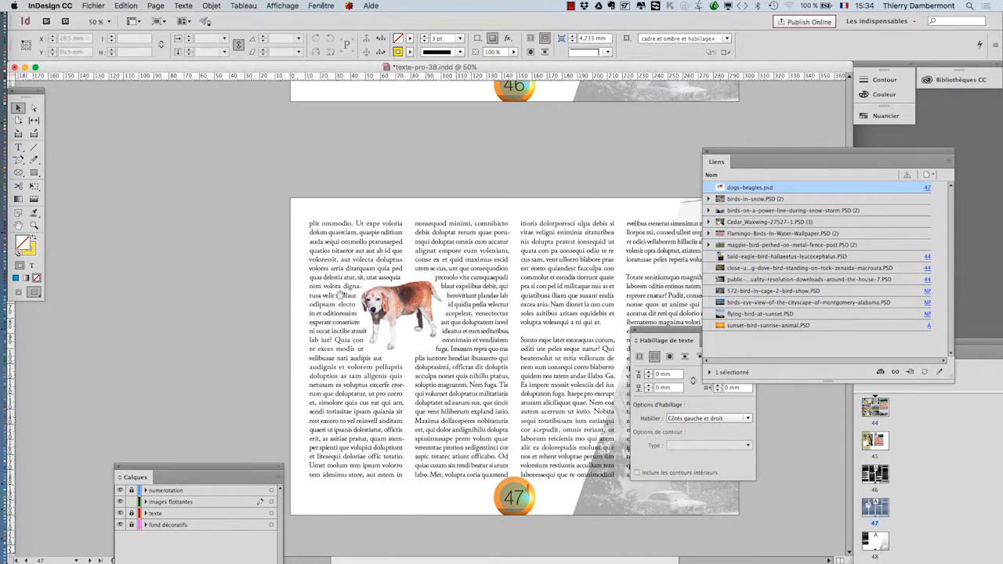
scroll(339, 296, down, 3)
scroll(339, 296, right, 4)
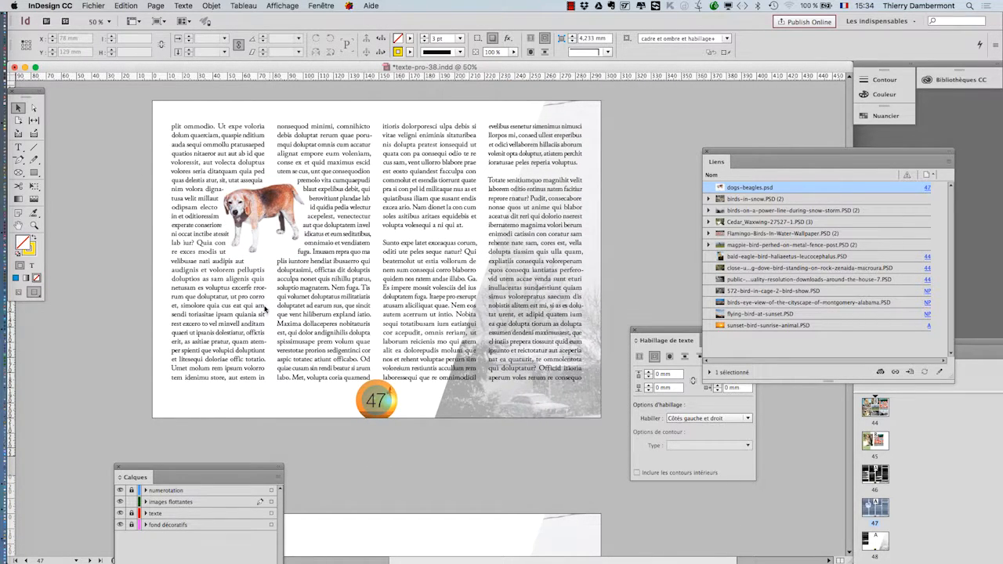
click(93, 6)
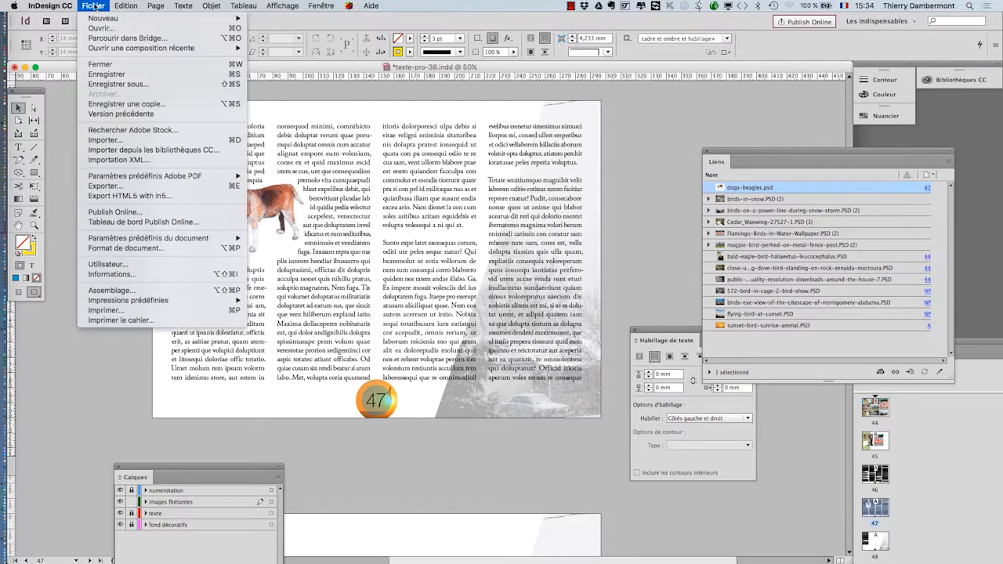
click(125, 88)
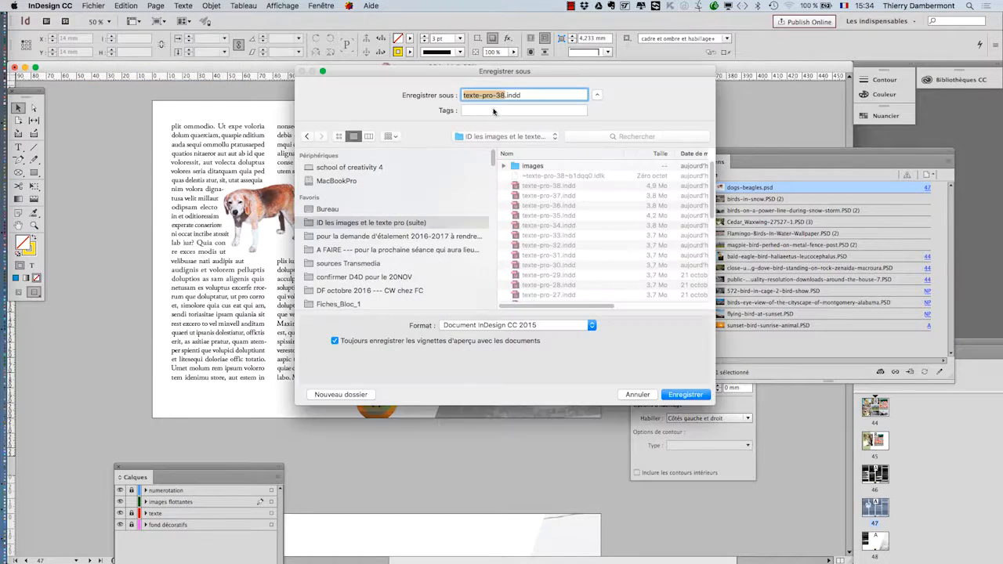
click(504, 95)
text(9)
key(Return)
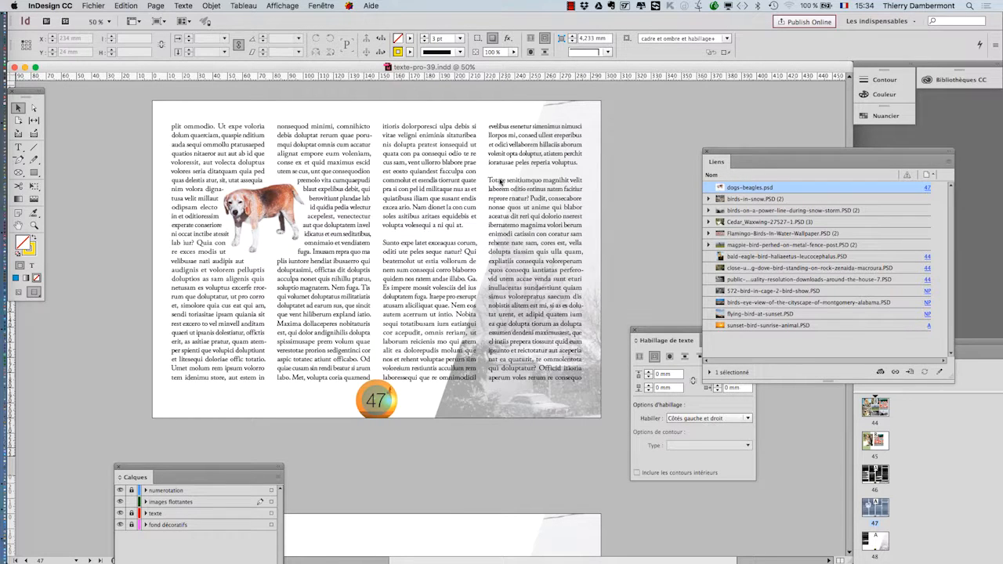
Step: Switch to Photoshop, open the image size settings for the dog PSD, and express its dimensions in centimetres
key(super+Tab)
key(super+Tab)
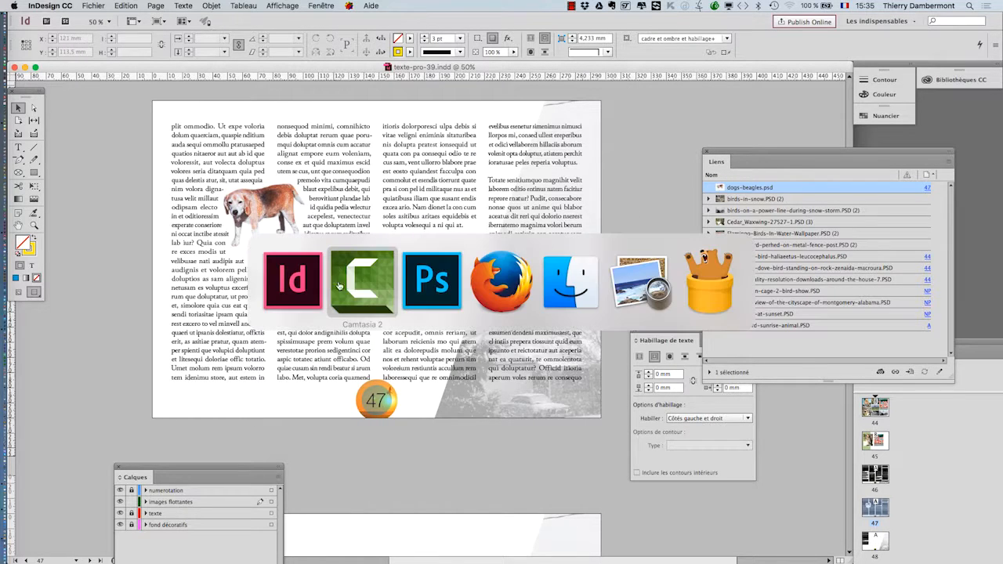
scroll(354, 245, up, 5)
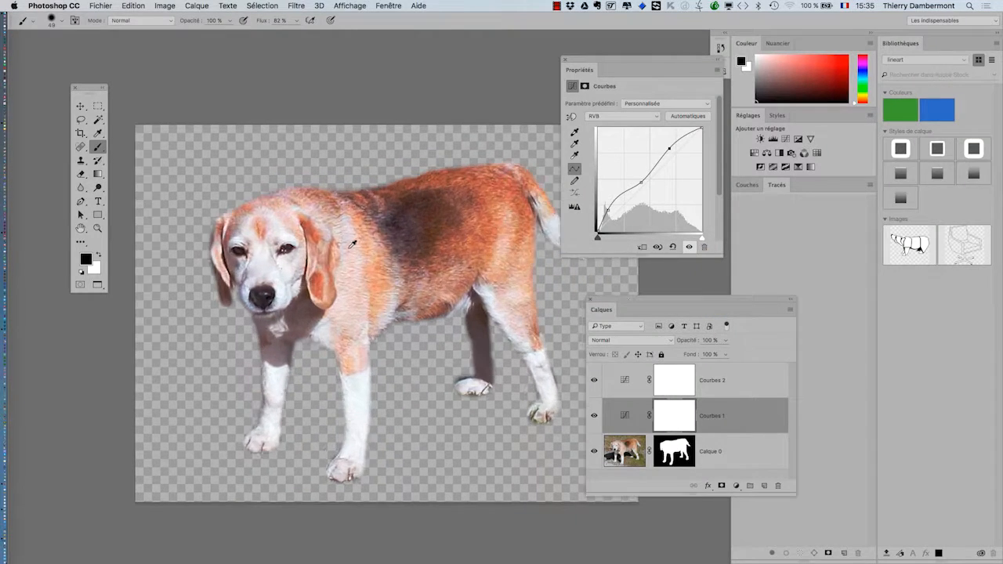
scroll(295, 246, up, 3)
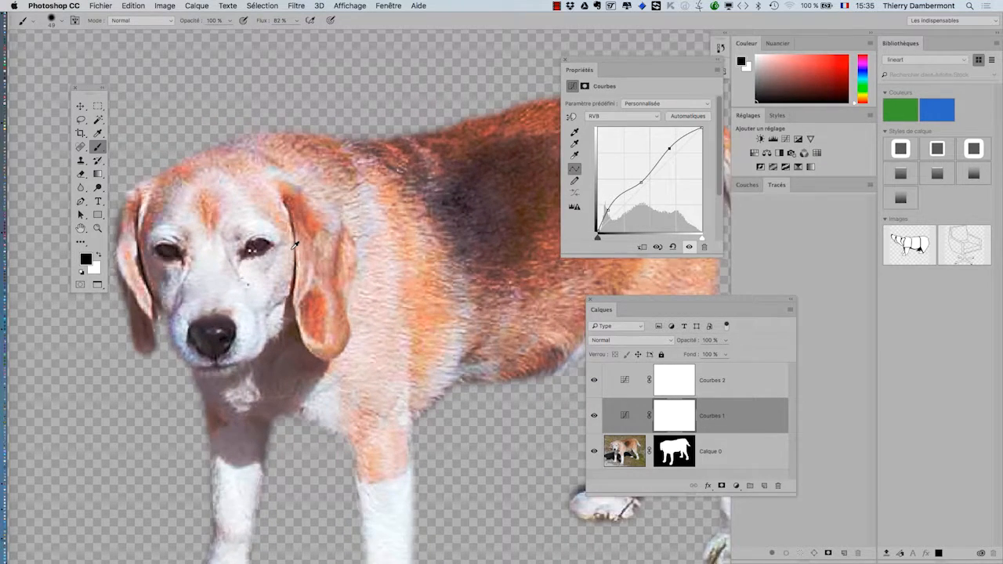
scroll(295, 246, down, 4)
scroll(295, 246, down, 2)
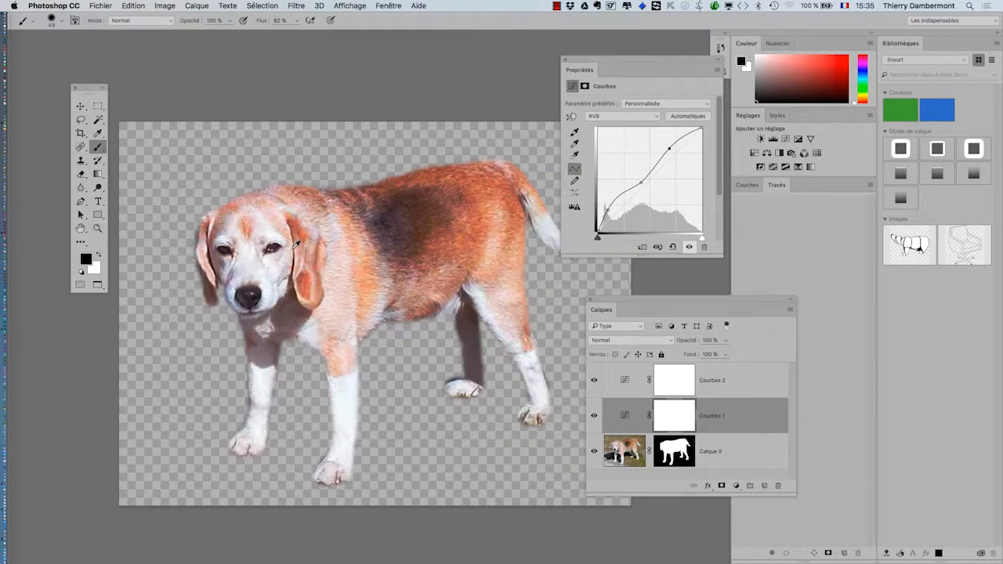
click(165, 5)
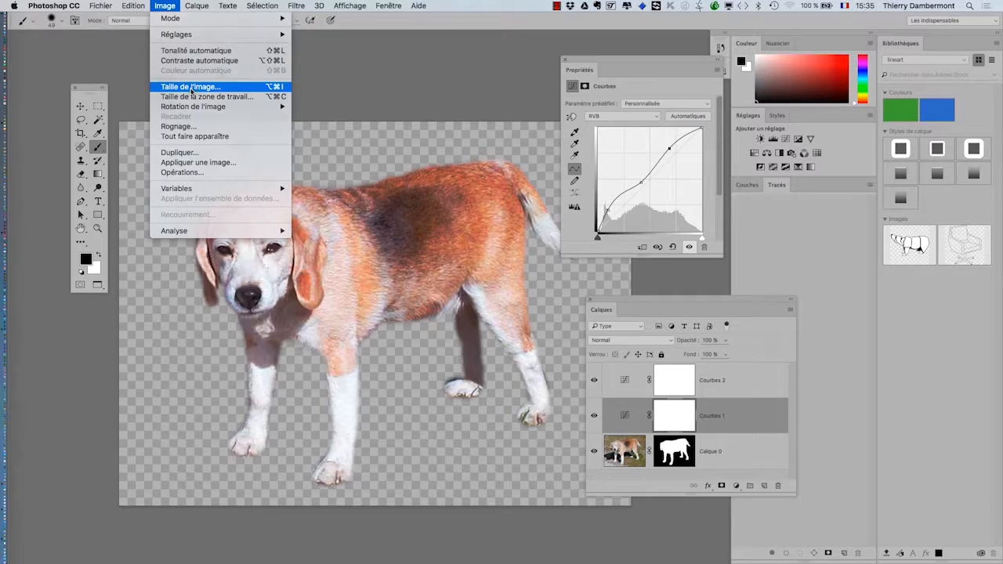
click(190, 87)
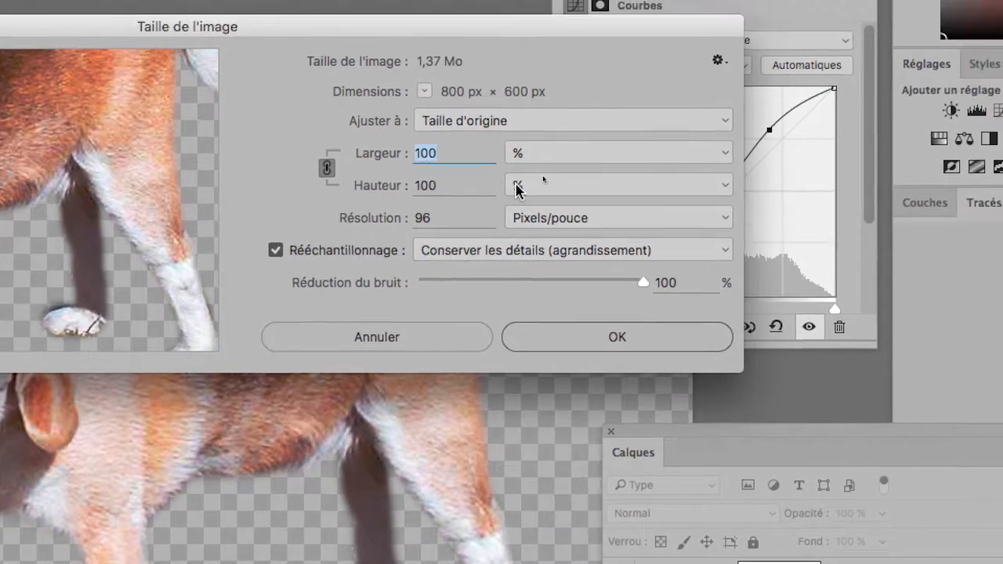
click(558, 156)
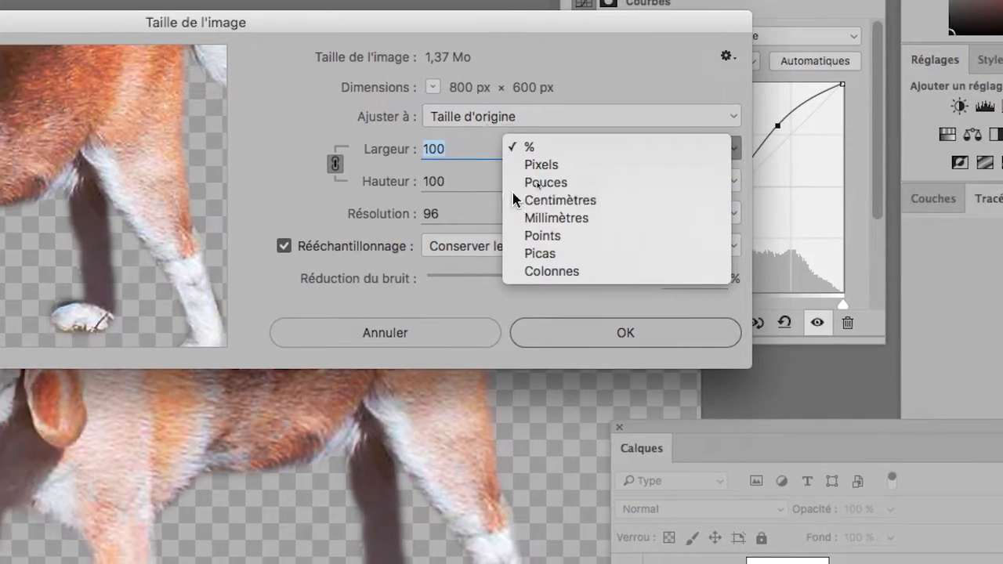
click(527, 202)
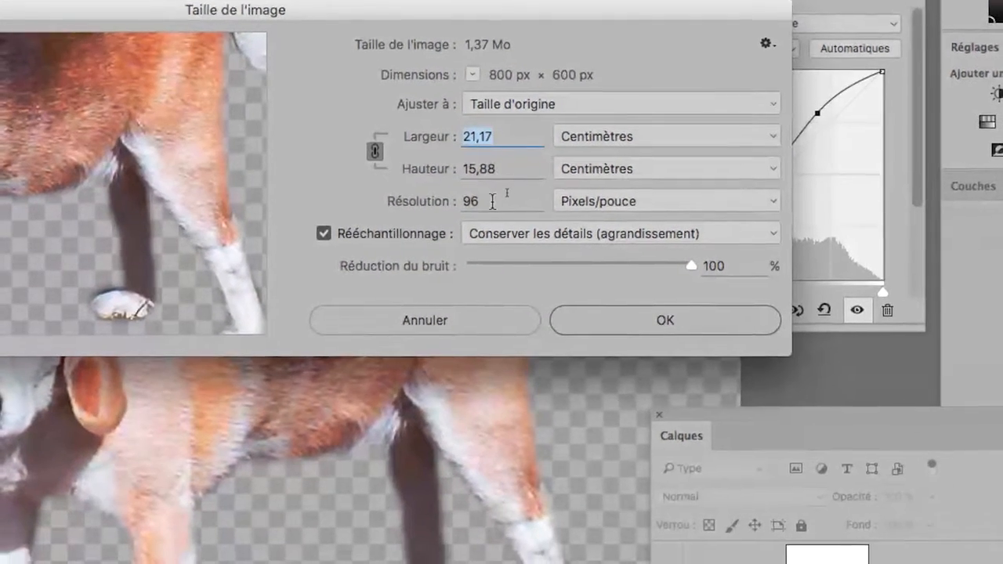
Step: Set the resolution to 200 pixels per inch with resampling, preview the dog's head, and apply the new image size
click(433, 245)
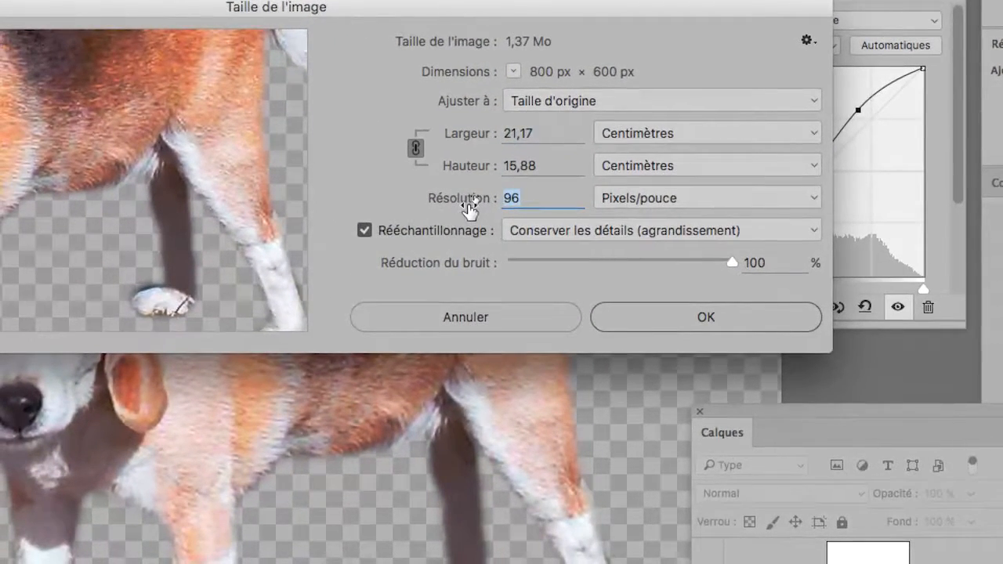
text(200)
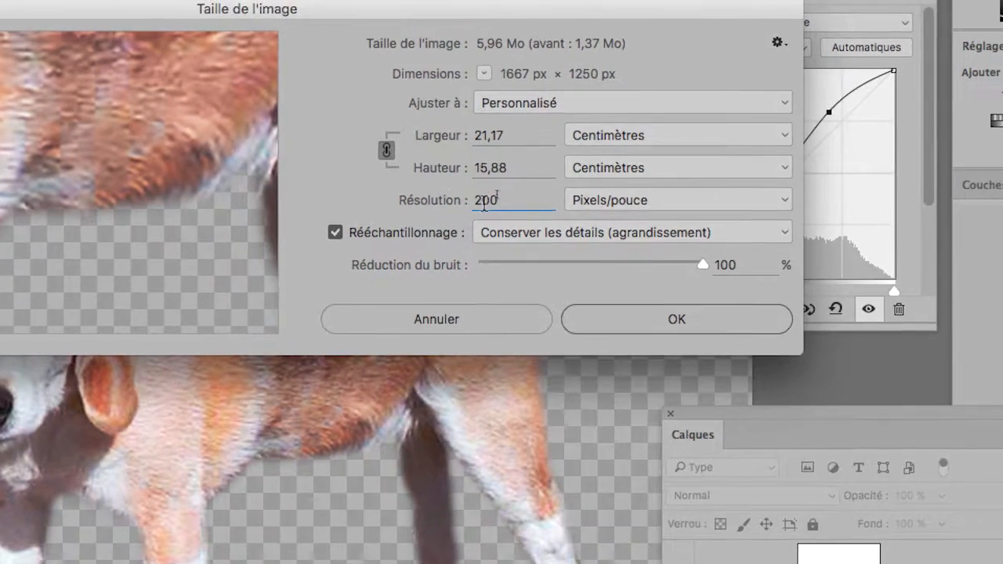
drag(534, 196, 458, 198)
drag(21, 164, 176, 283)
key(alt)
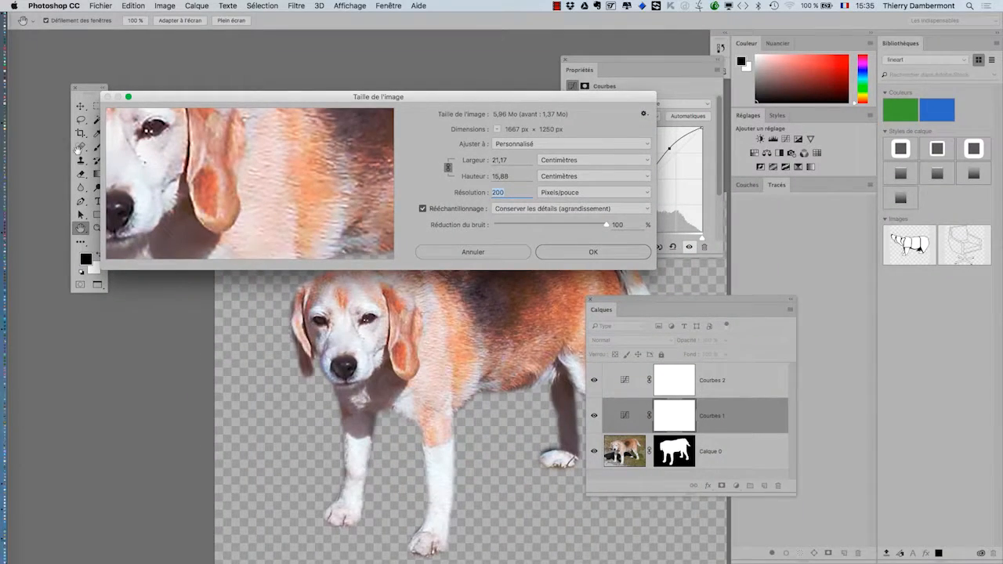
drag(27, 113, 348, 143)
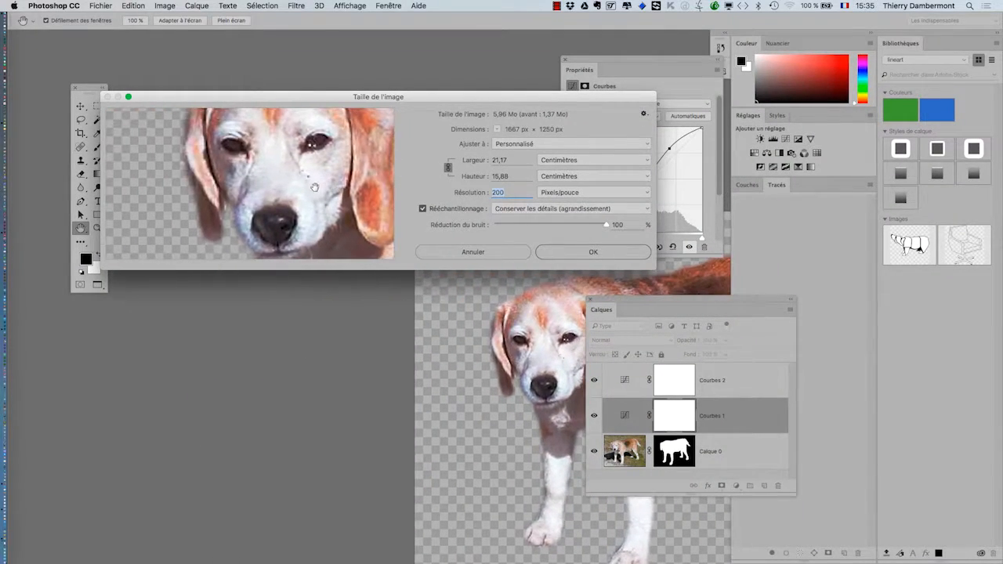
click(599, 251)
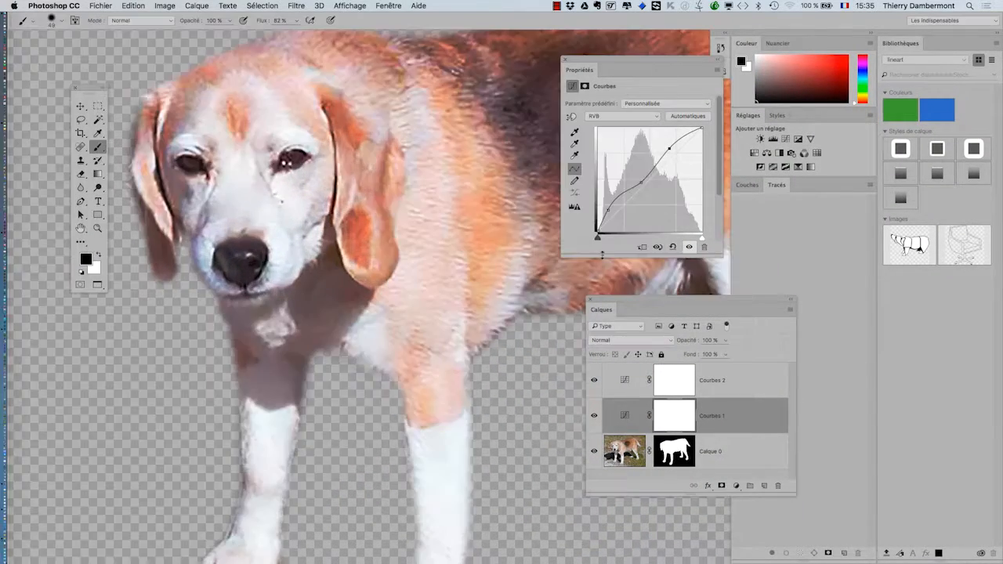
Step: Save the resampled PSD, then switch to InDesign and update the dogs-beagles.psd link
scroll(315, 212, down, 3)
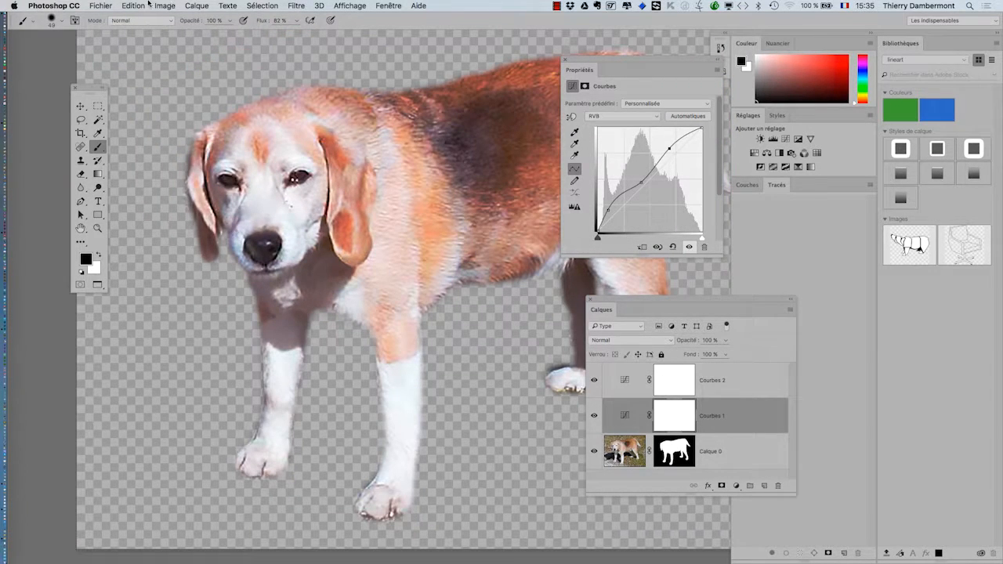
click(100, 5)
click(117, 105)
key(super+Tab)
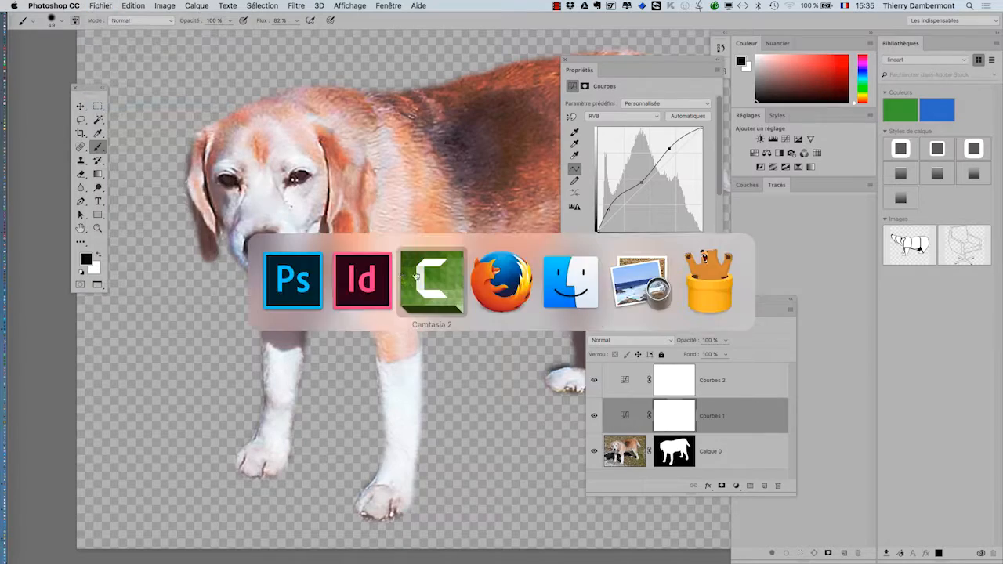
click(380, 276)
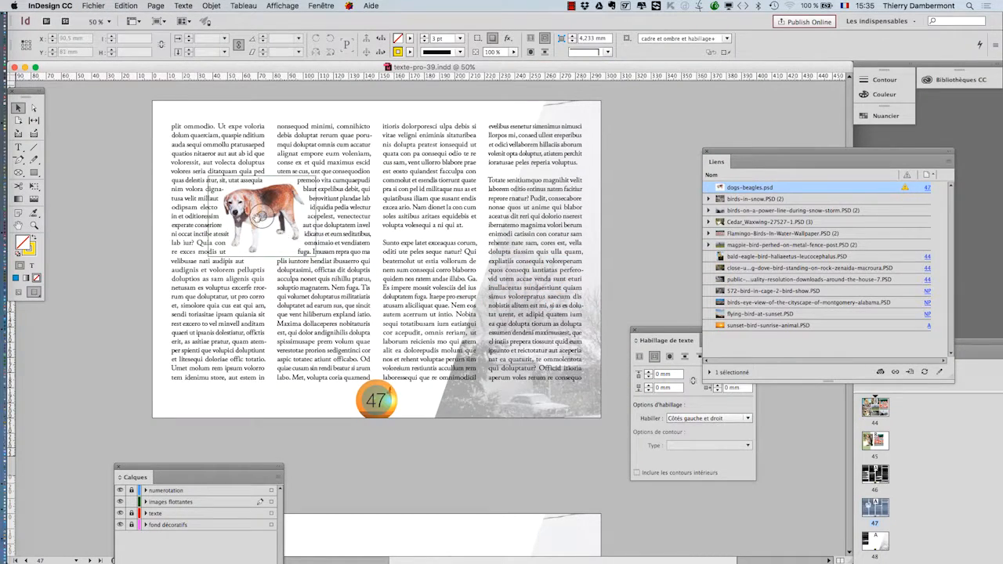
click(924, 372)
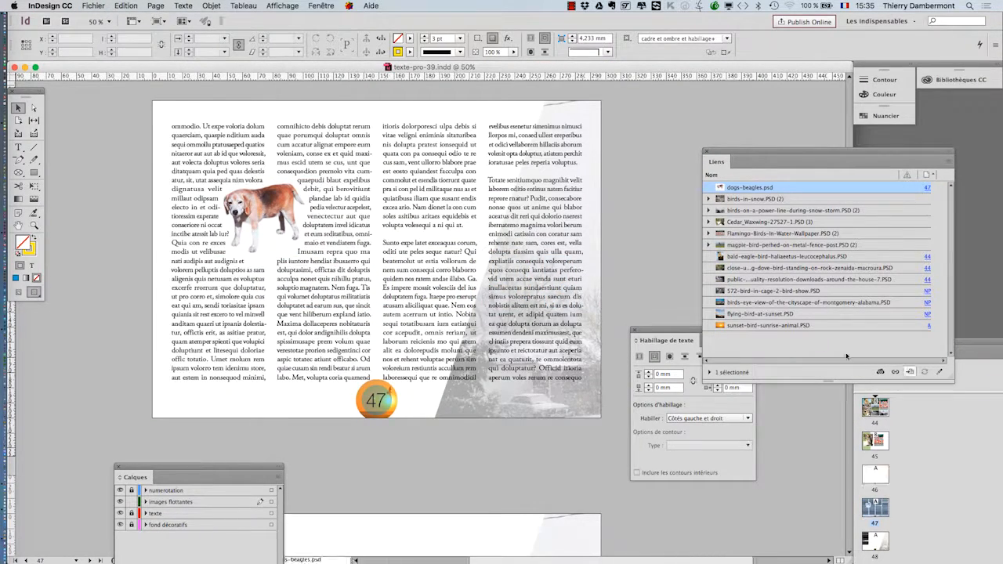
Step: Examine the updated dog image and the text wrapping around it, up close and at 100 %
key(super+1)
scroll(235, 206, up, 5)
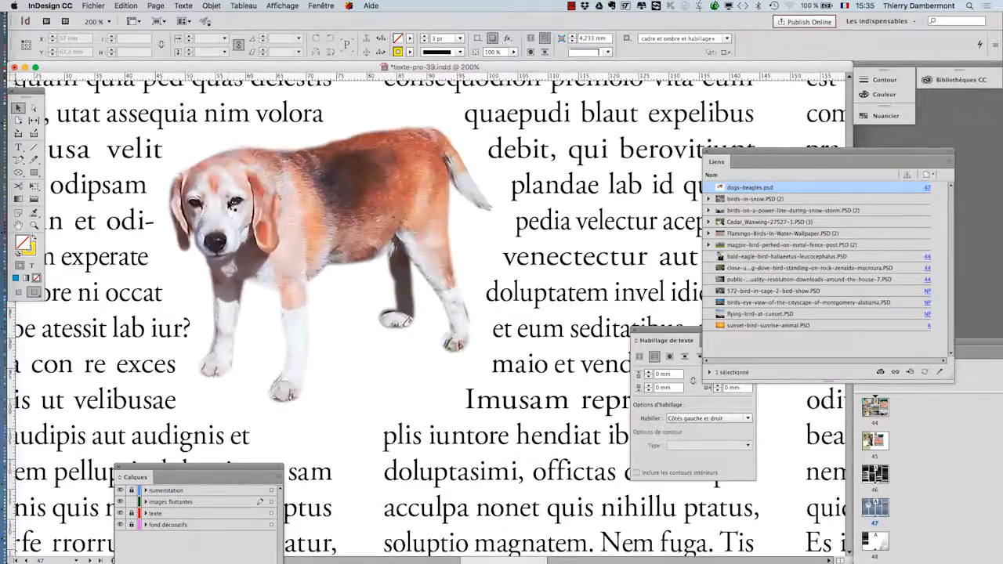
scroll(233, 206, down, 1)
scroll(231, 200, down, 1)
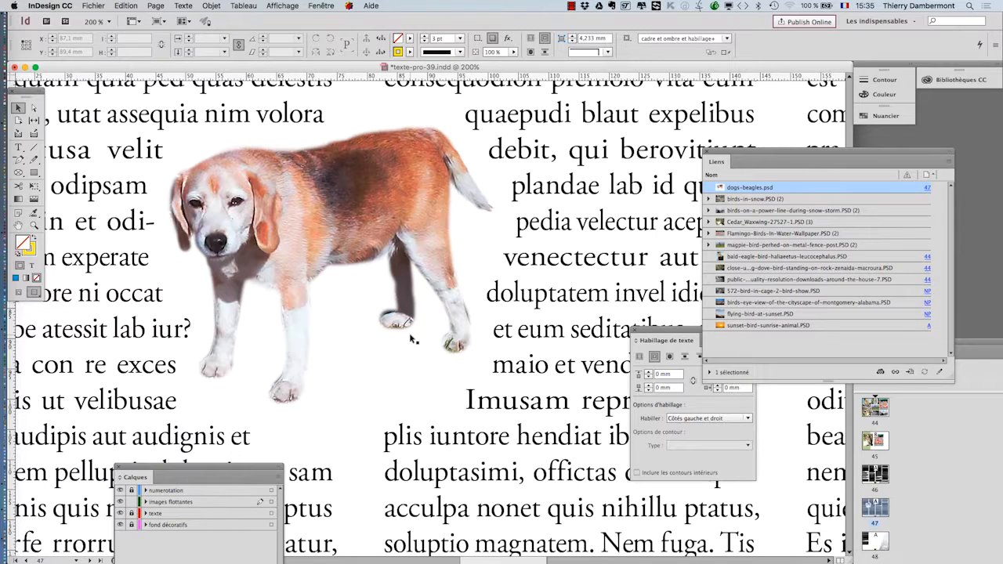
scroll(420, 342, down, 1)
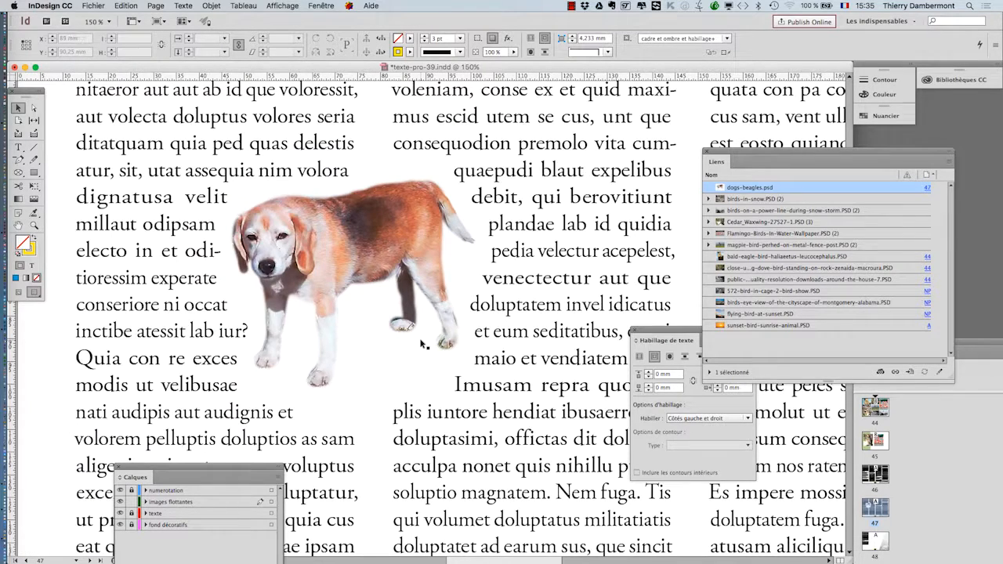
scroll(423, 344, down, 2)
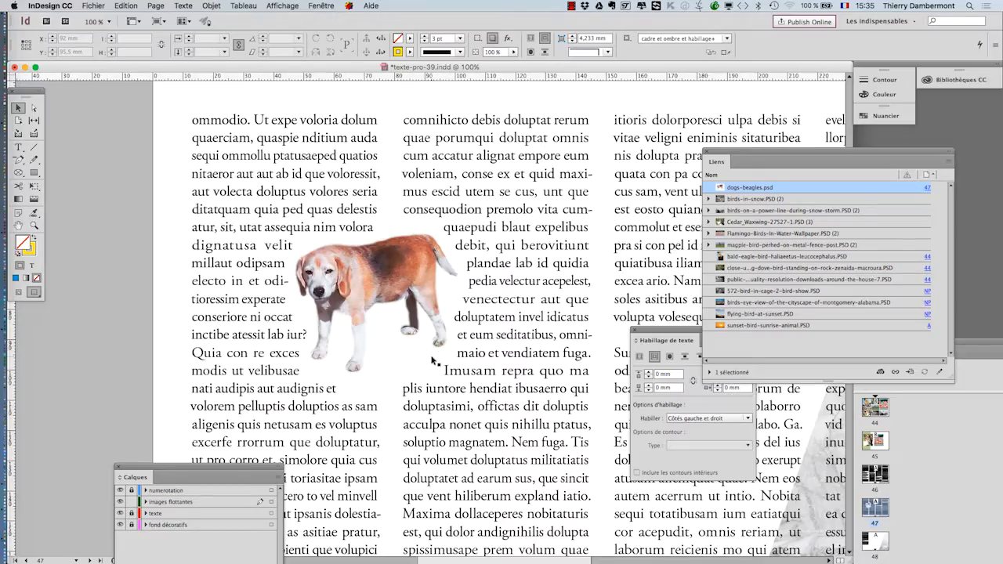